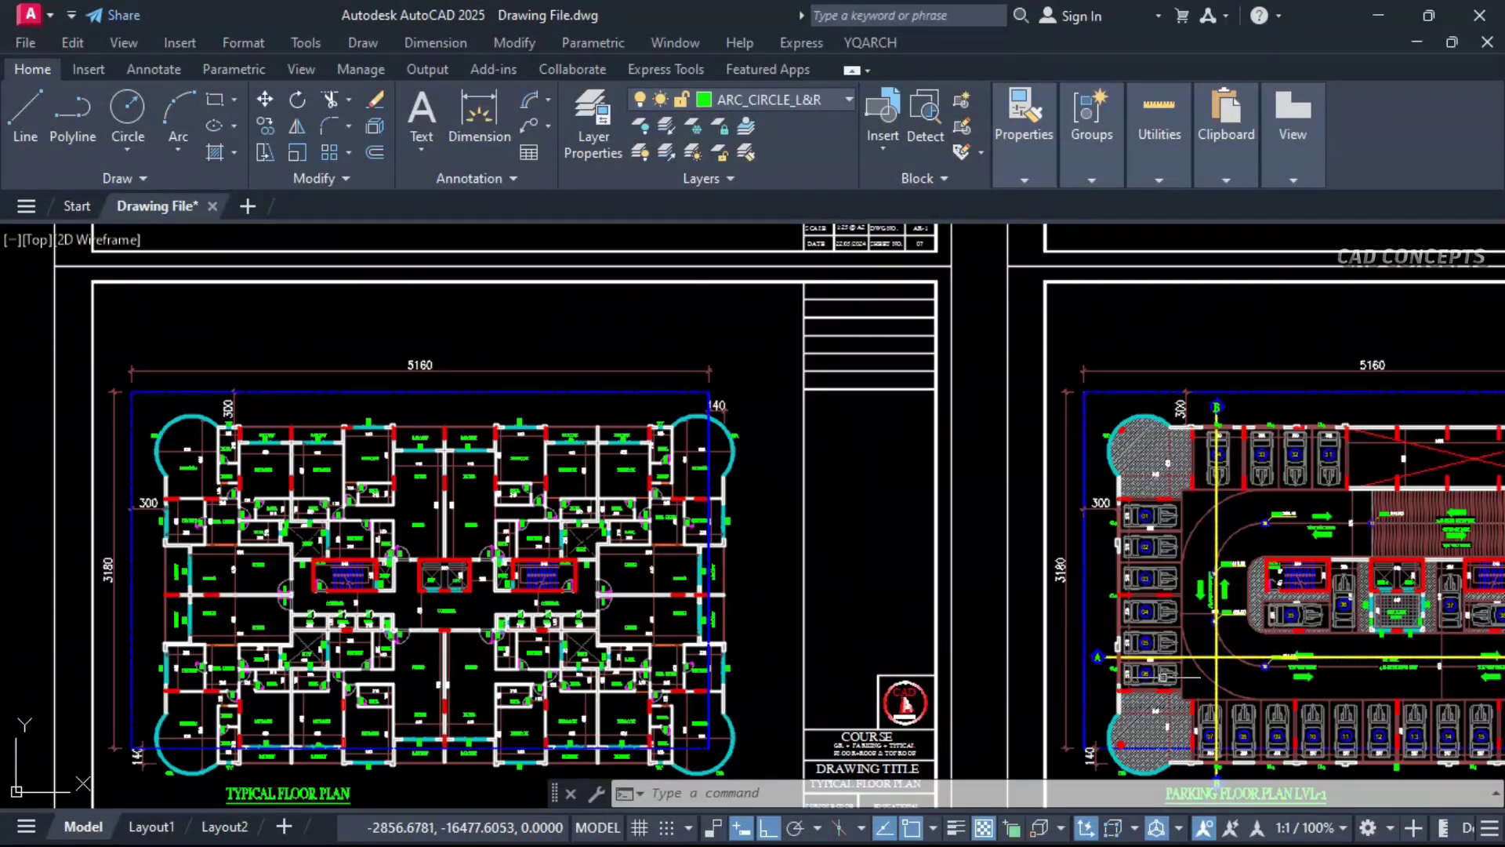
Step: Pan and zoom out across the building's floor plan sheets in Drawing File
middle_click_drag(1450, 675, 502, 607)
middle_click_drag(1339, 621, 914, 621)
scroll(1155, 626, "down", 6)
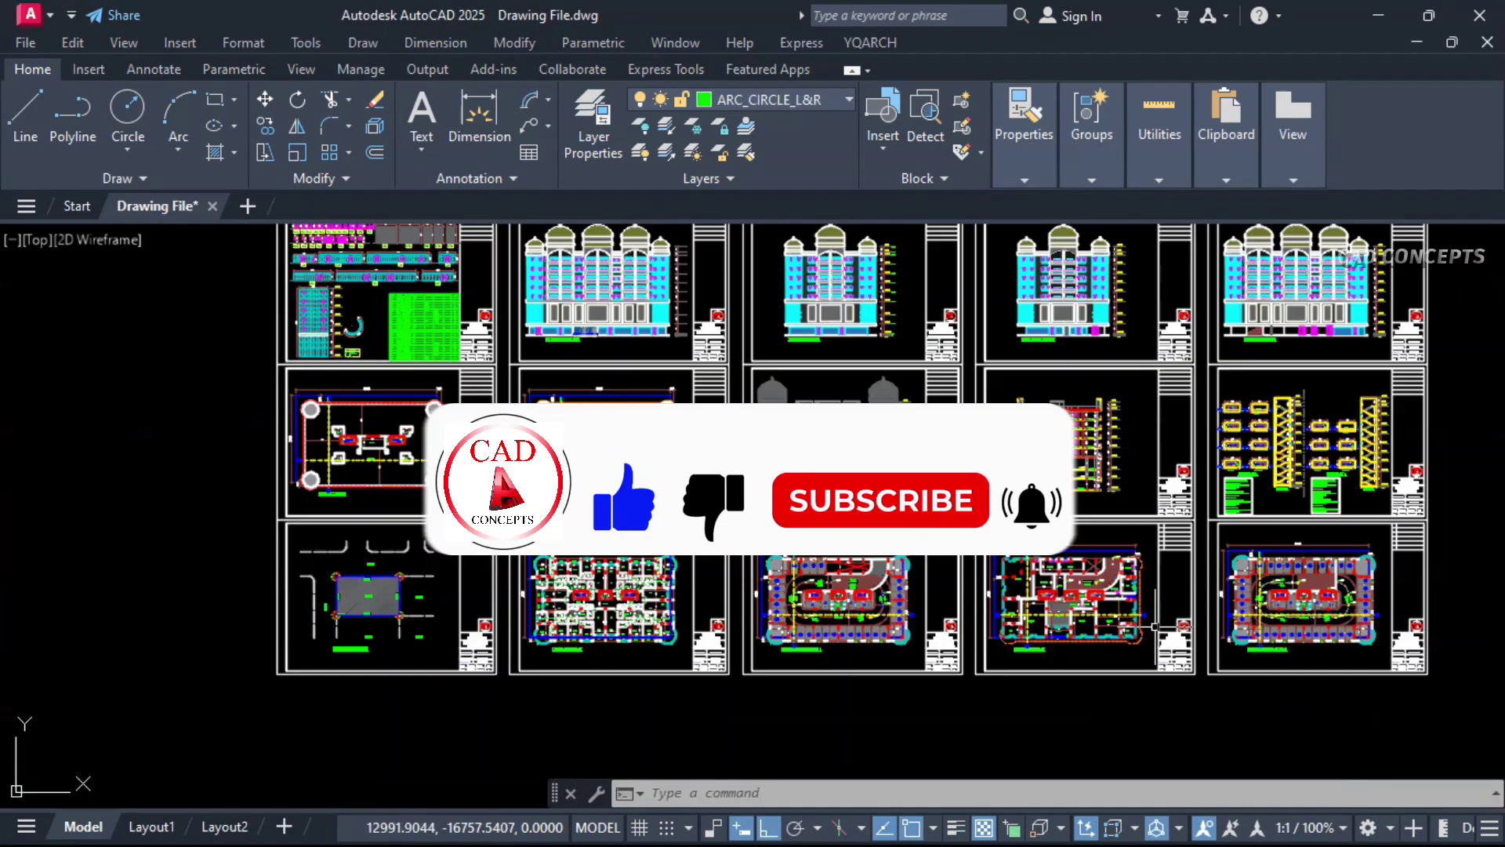
middle_click_drag(1143, 563, 1082, 611)
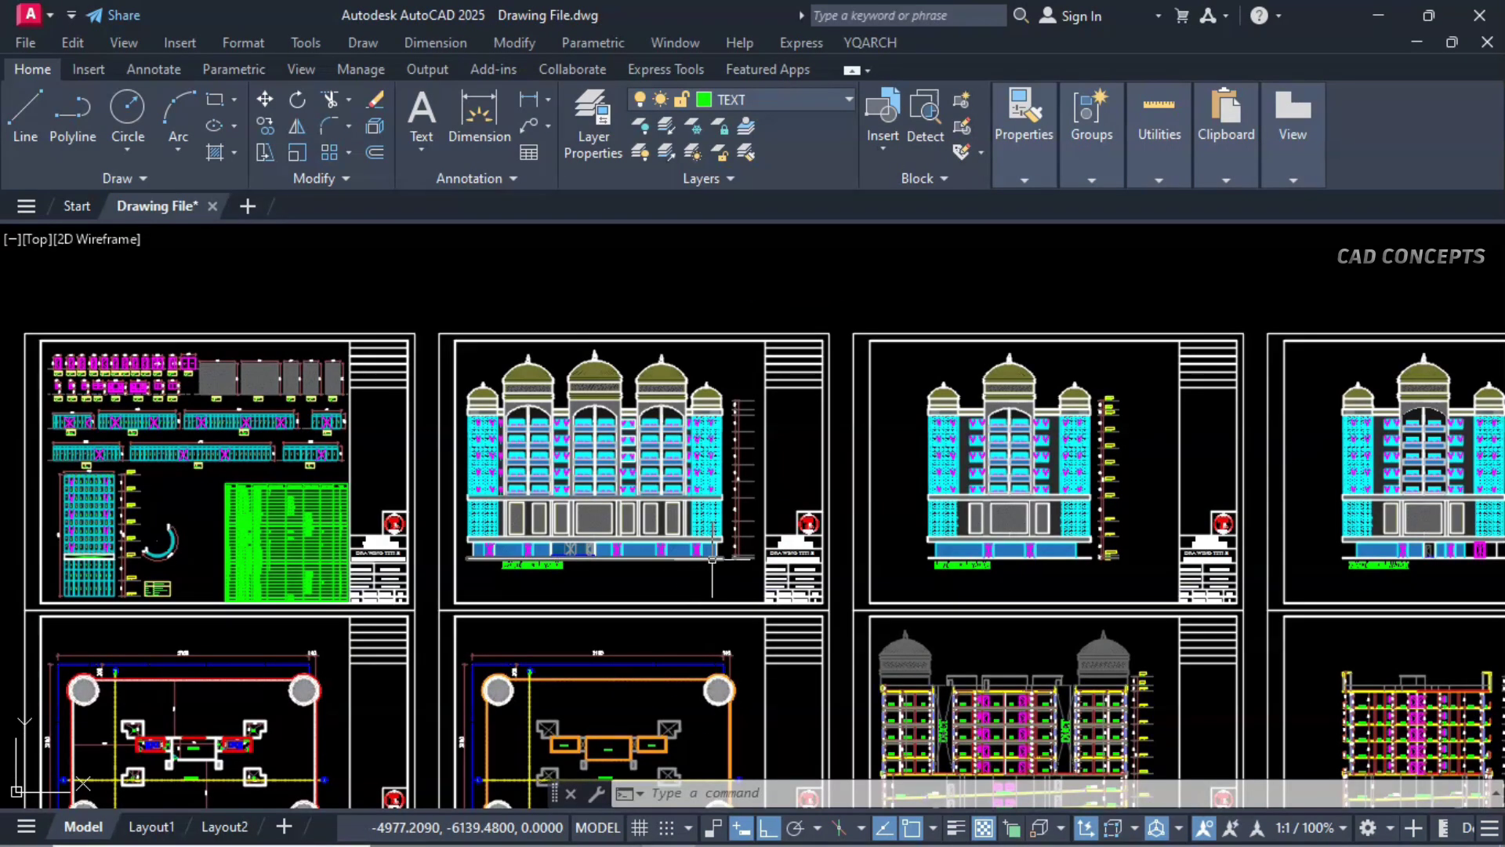
Step: Zoom into the front elevation and centre it in view
scroll(723, 546, "up", 4)
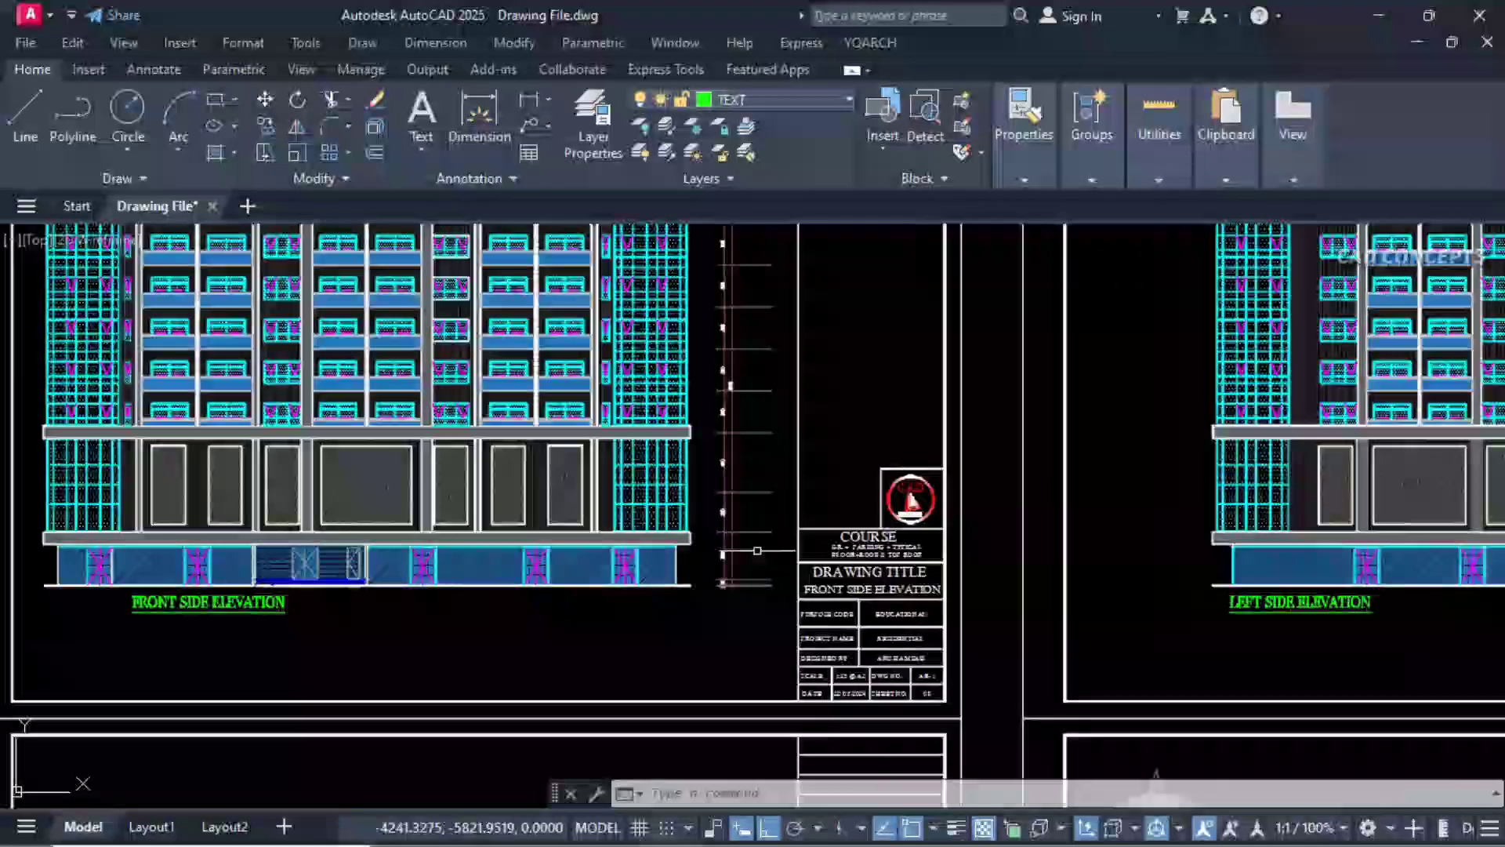
middle_click_drag(1164, 547, 409, 560)
scroll(926, 563, "up", 6)
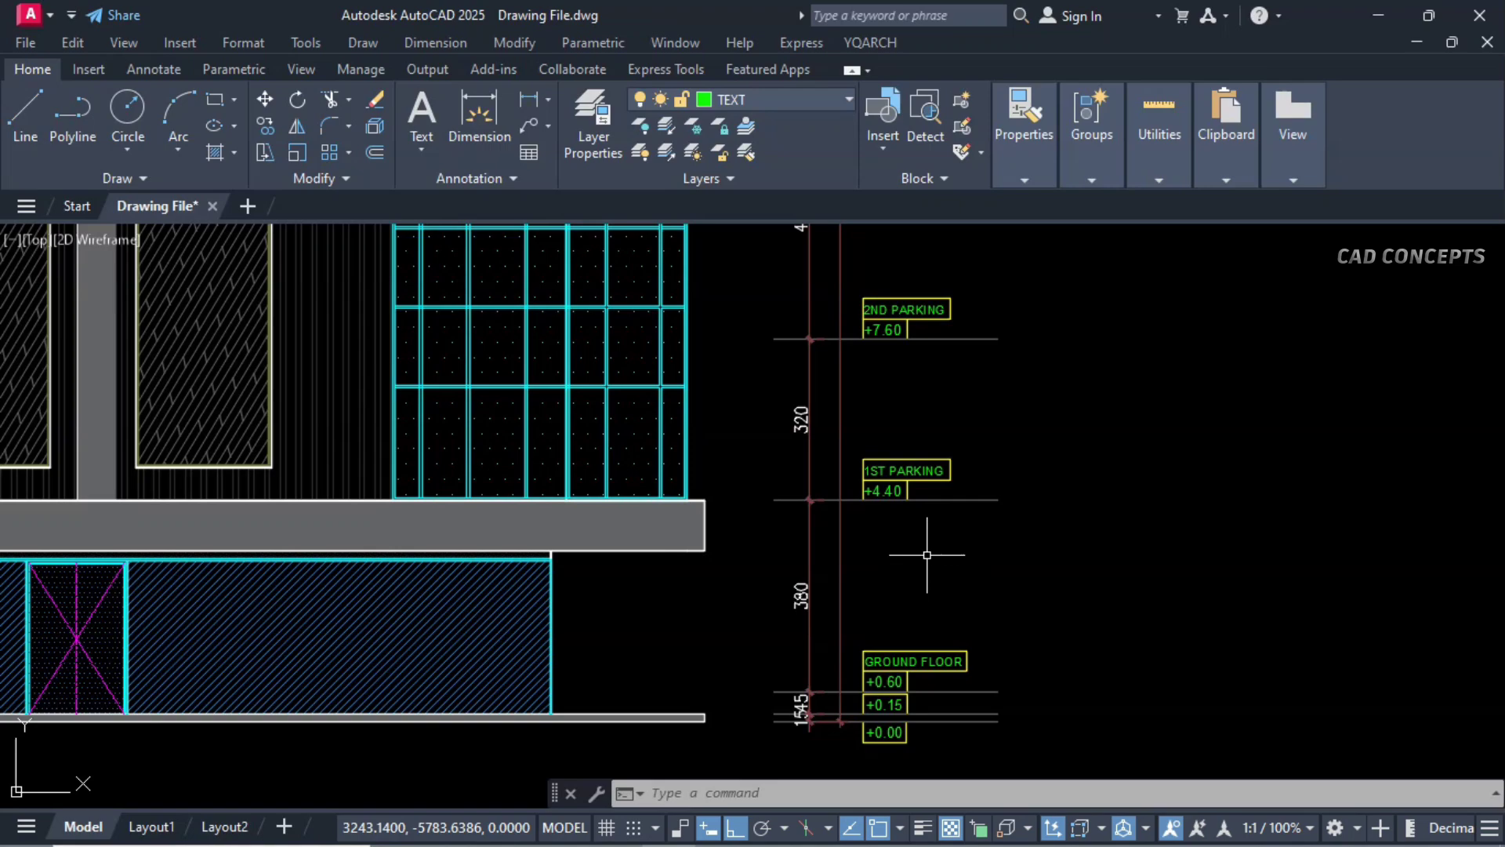
scroll(914, 703, "up", 4)
Step: Follow the level marks from 1ST PARKING up to 2ND TYPICAL, then frame the whole left elevation
middle_click_drag(903, 501, 912, 703)
middle_click_drag(913, 391, 919, 650)
middle_click_drag(900, 327, 899, 625)
middle_click_drag(886, 253, 883, 507)
middle_click_drag(857, 354, 863, 638)
middle_click_drag(860, 285, 860, 472)
scroll(867, 326, "down", 10)
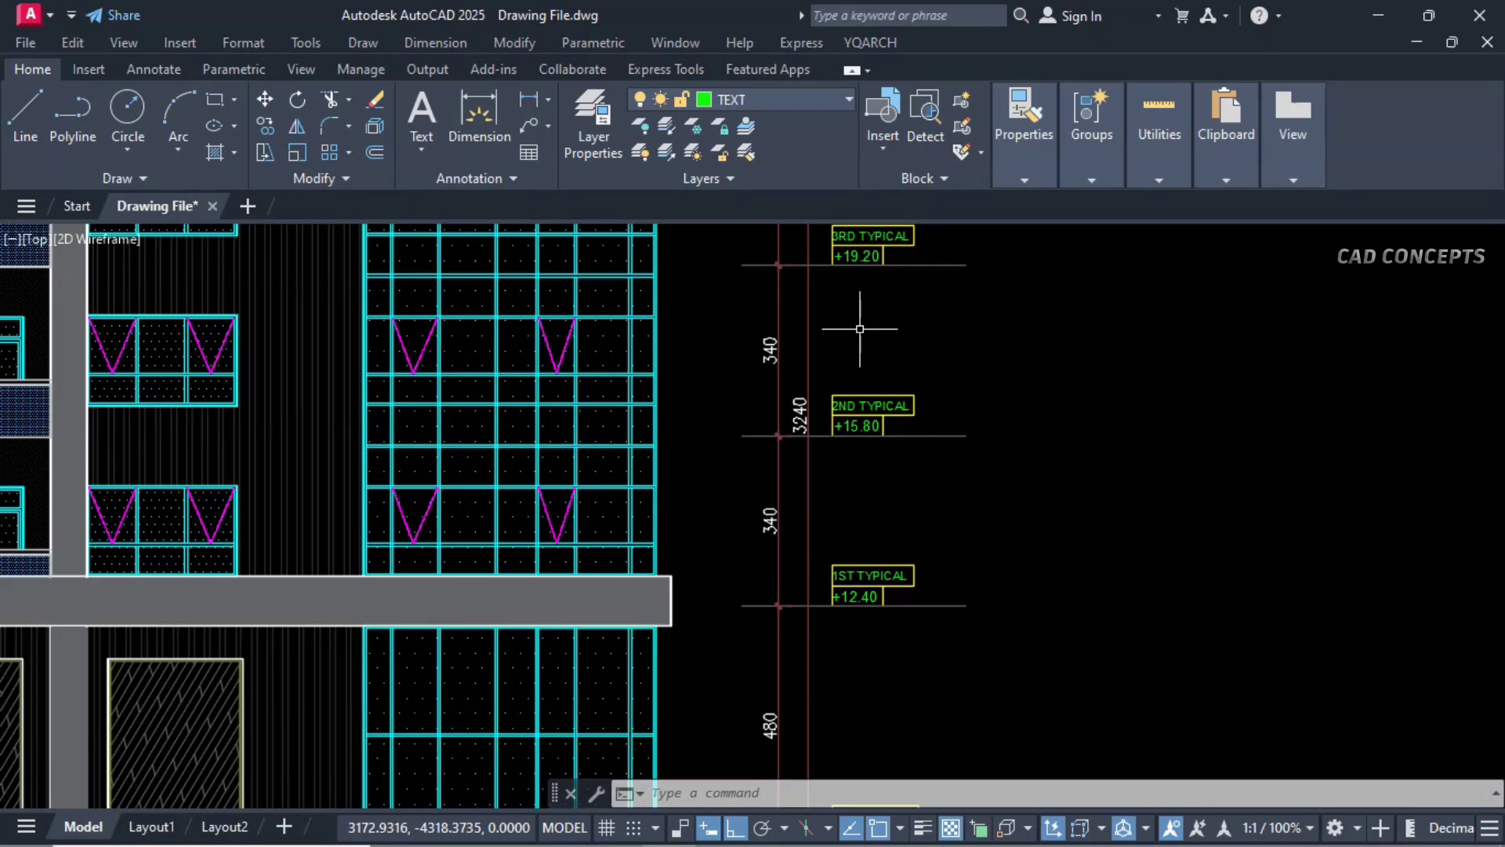
middle_click_drag(922, 434, 945, 547)
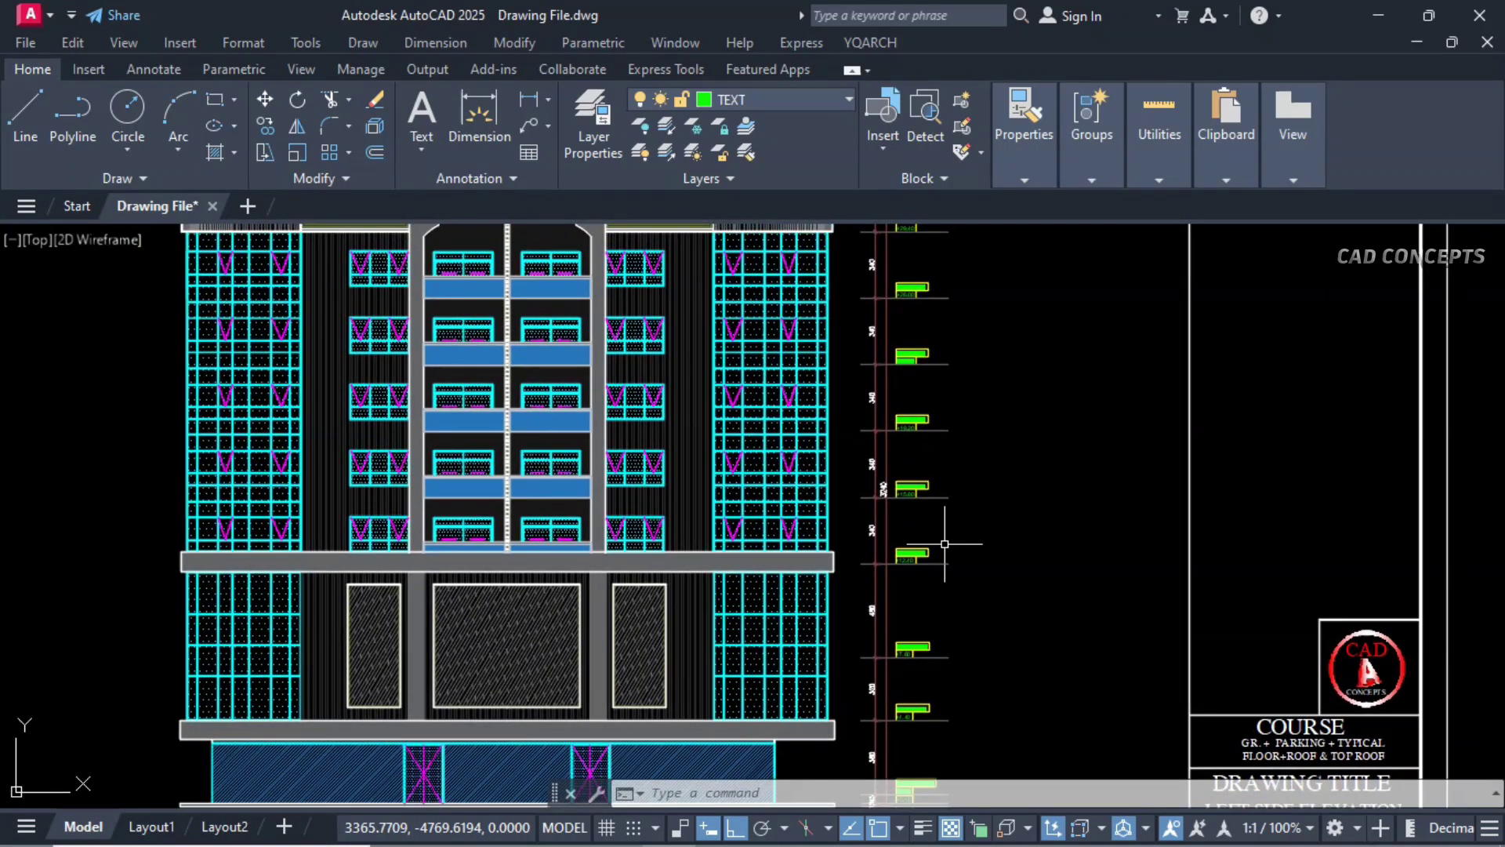
scroll(944, 543, "down", 3)
scroll(957, 549, "up", 10)
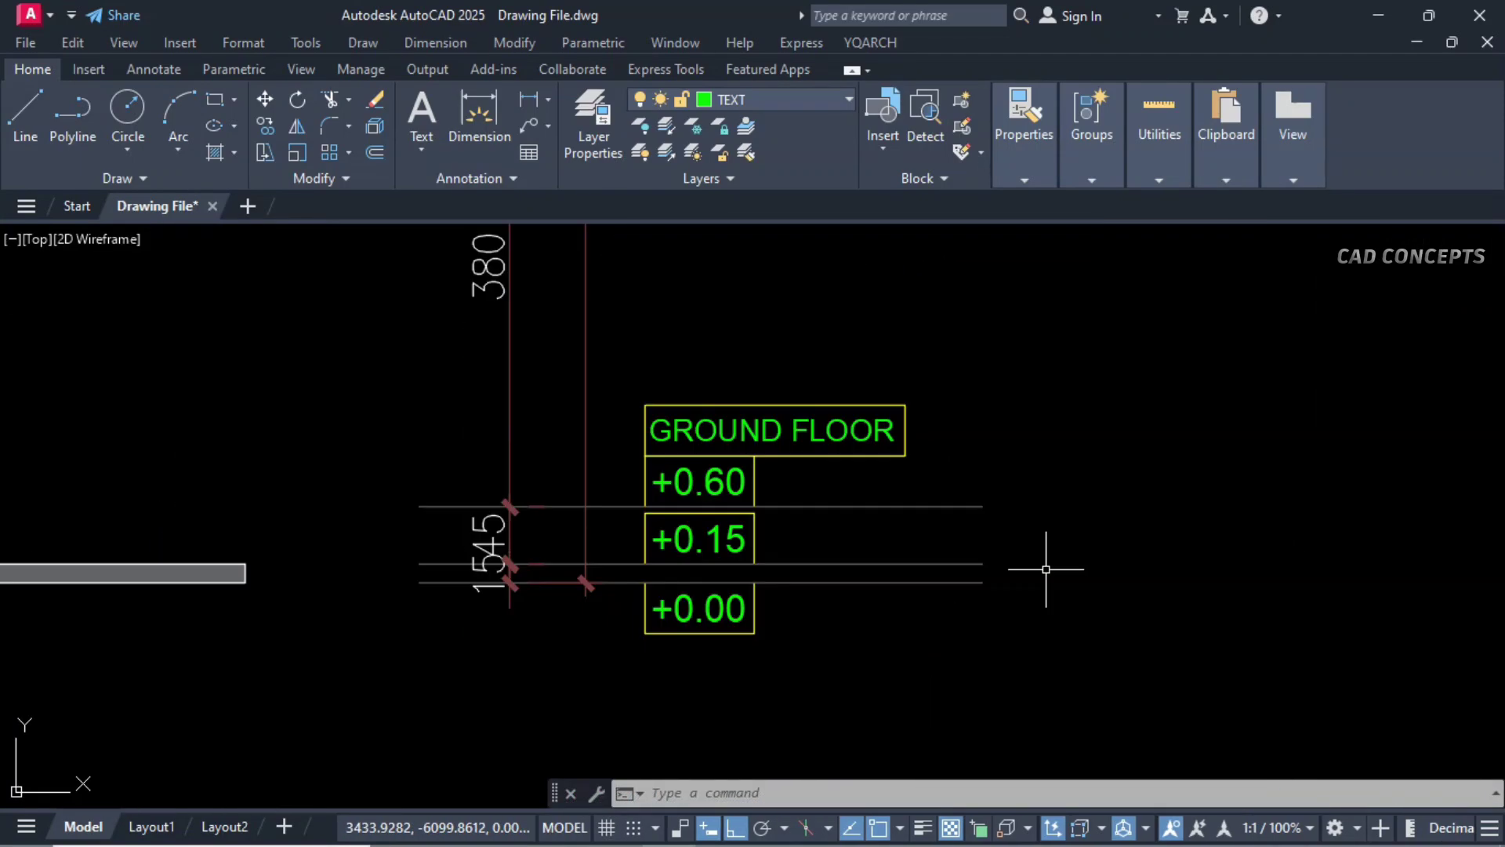
Step: Start CLVL with level zero 0, using the ground line end as reference
type("CLVL")
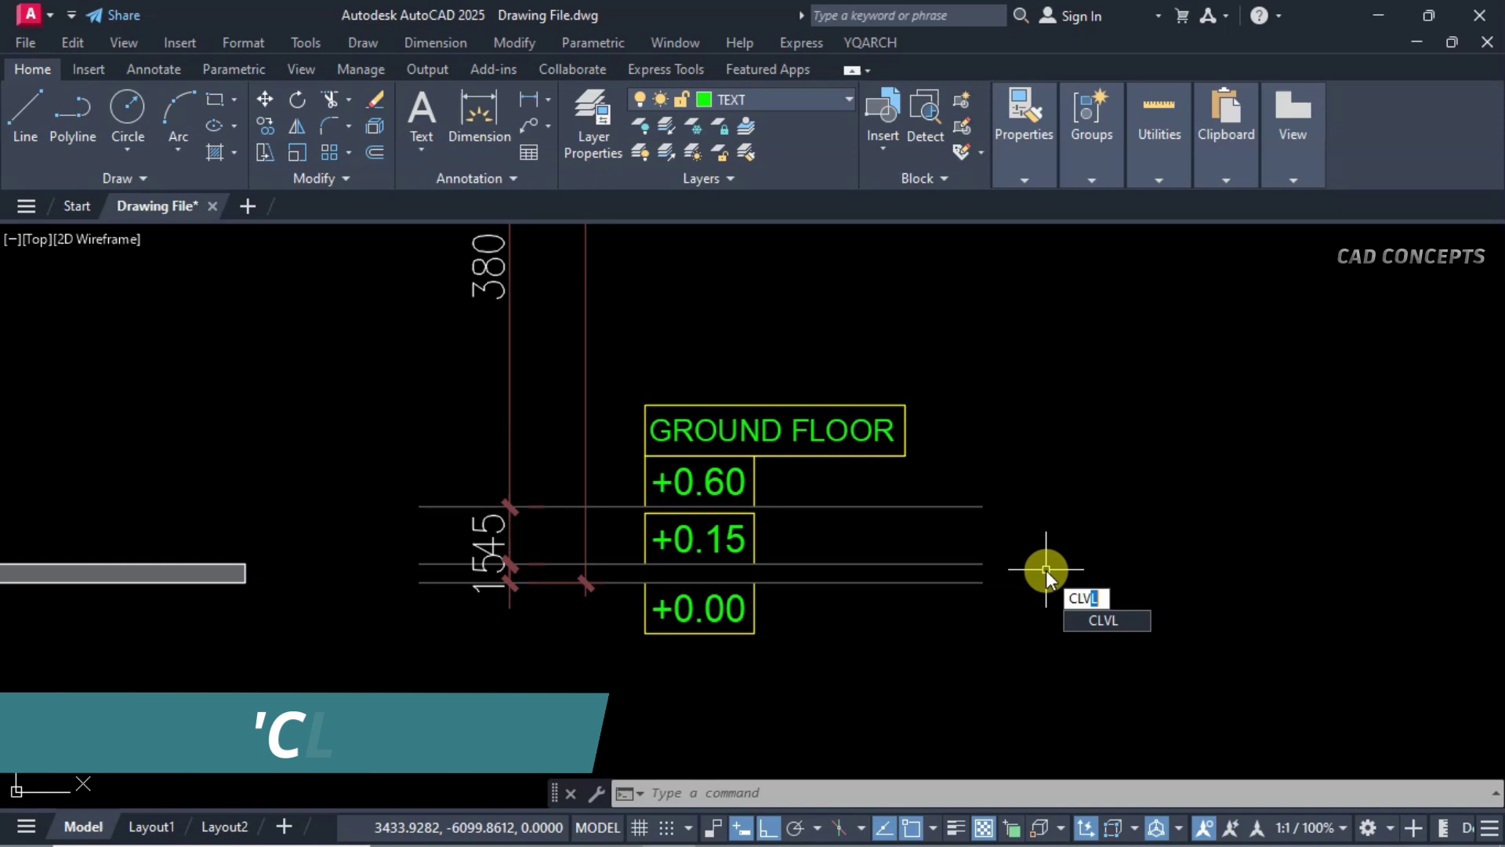
left_click(1103, 622)
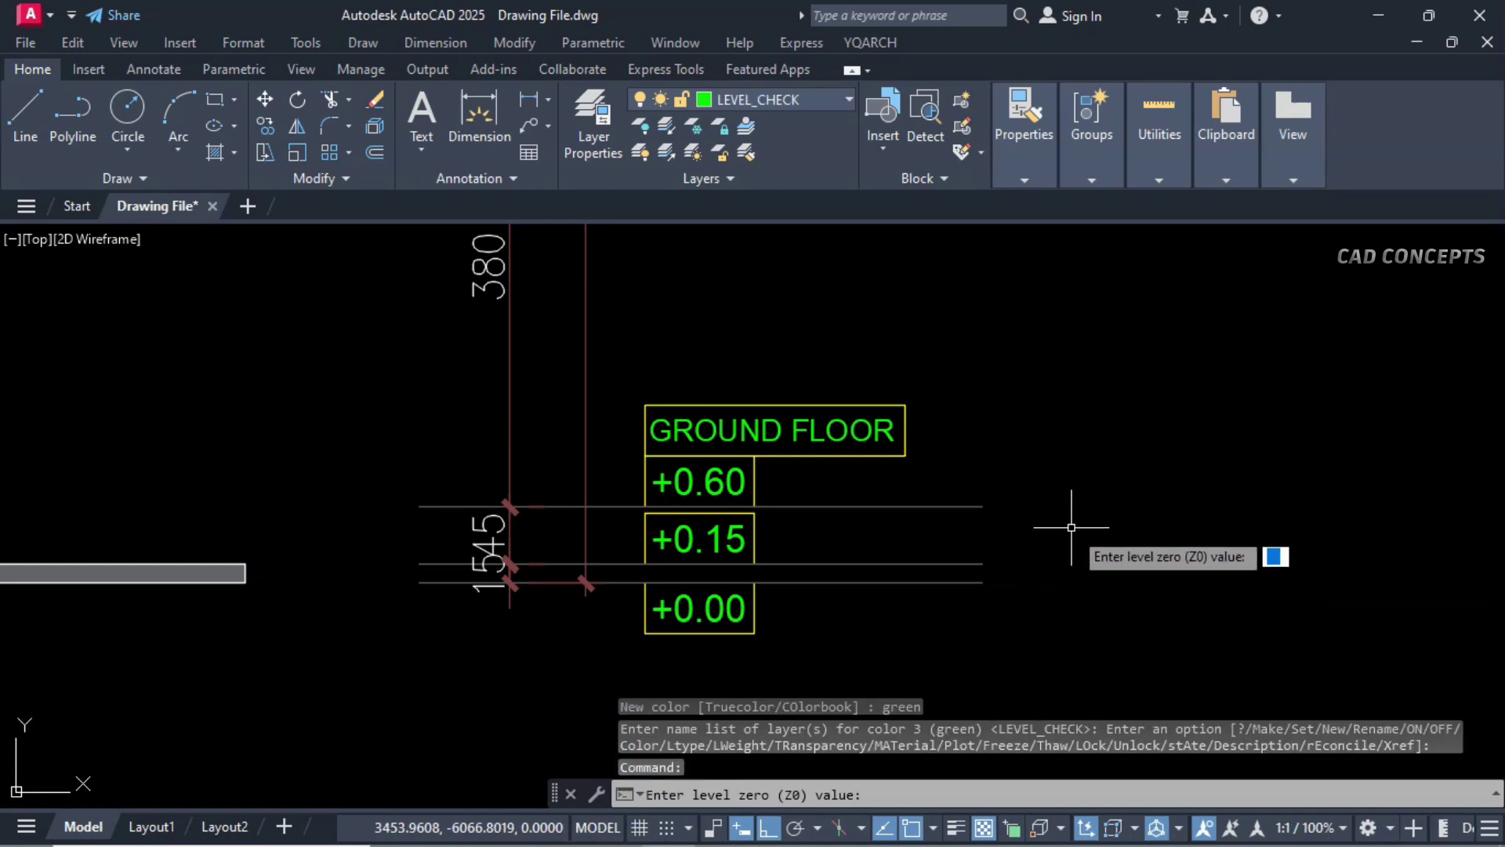
type("0")
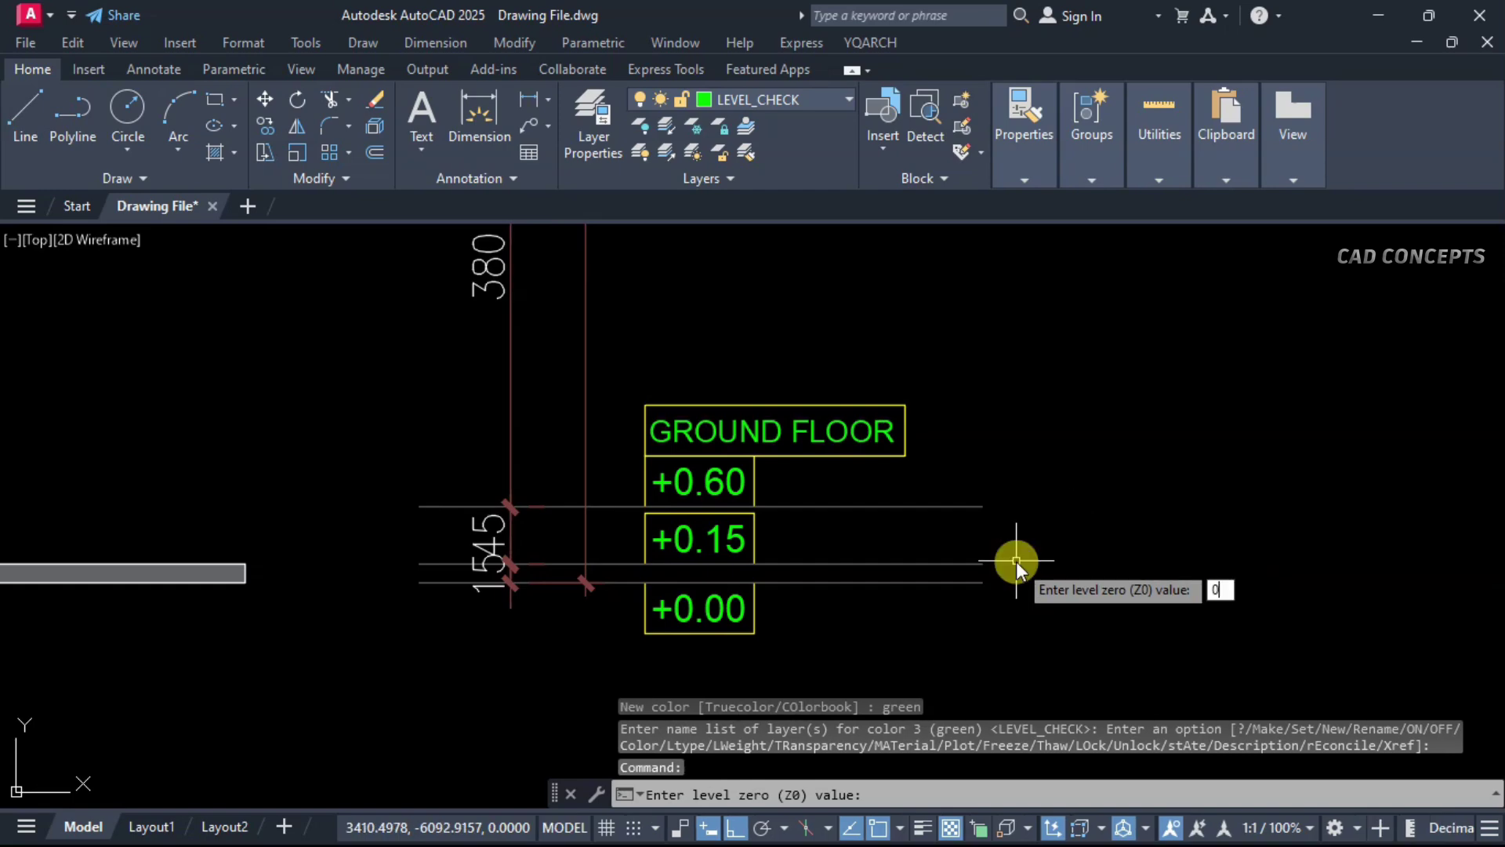
key("Return")
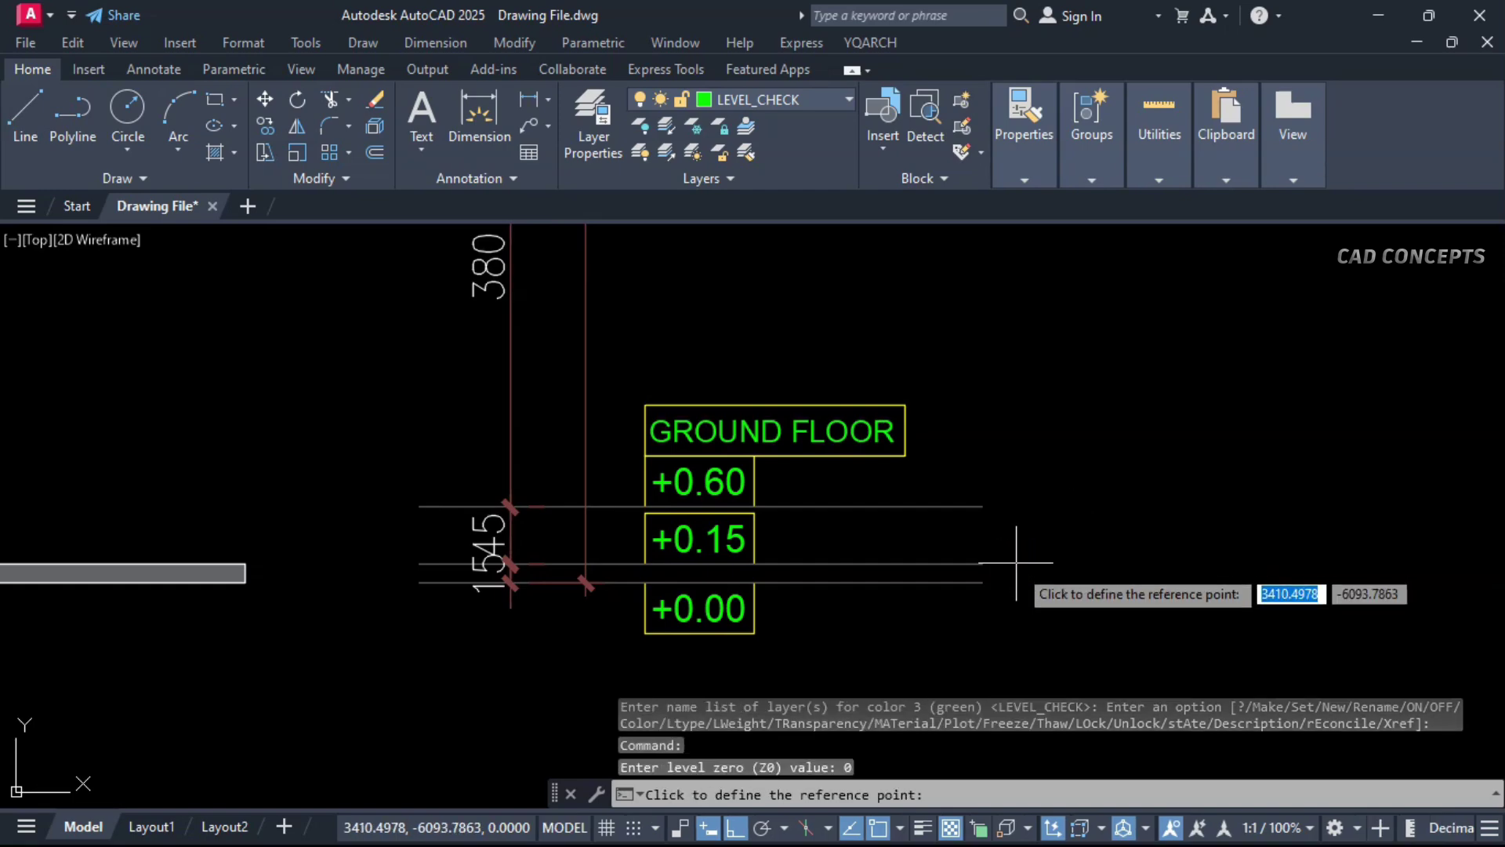
left_click(983, 581)
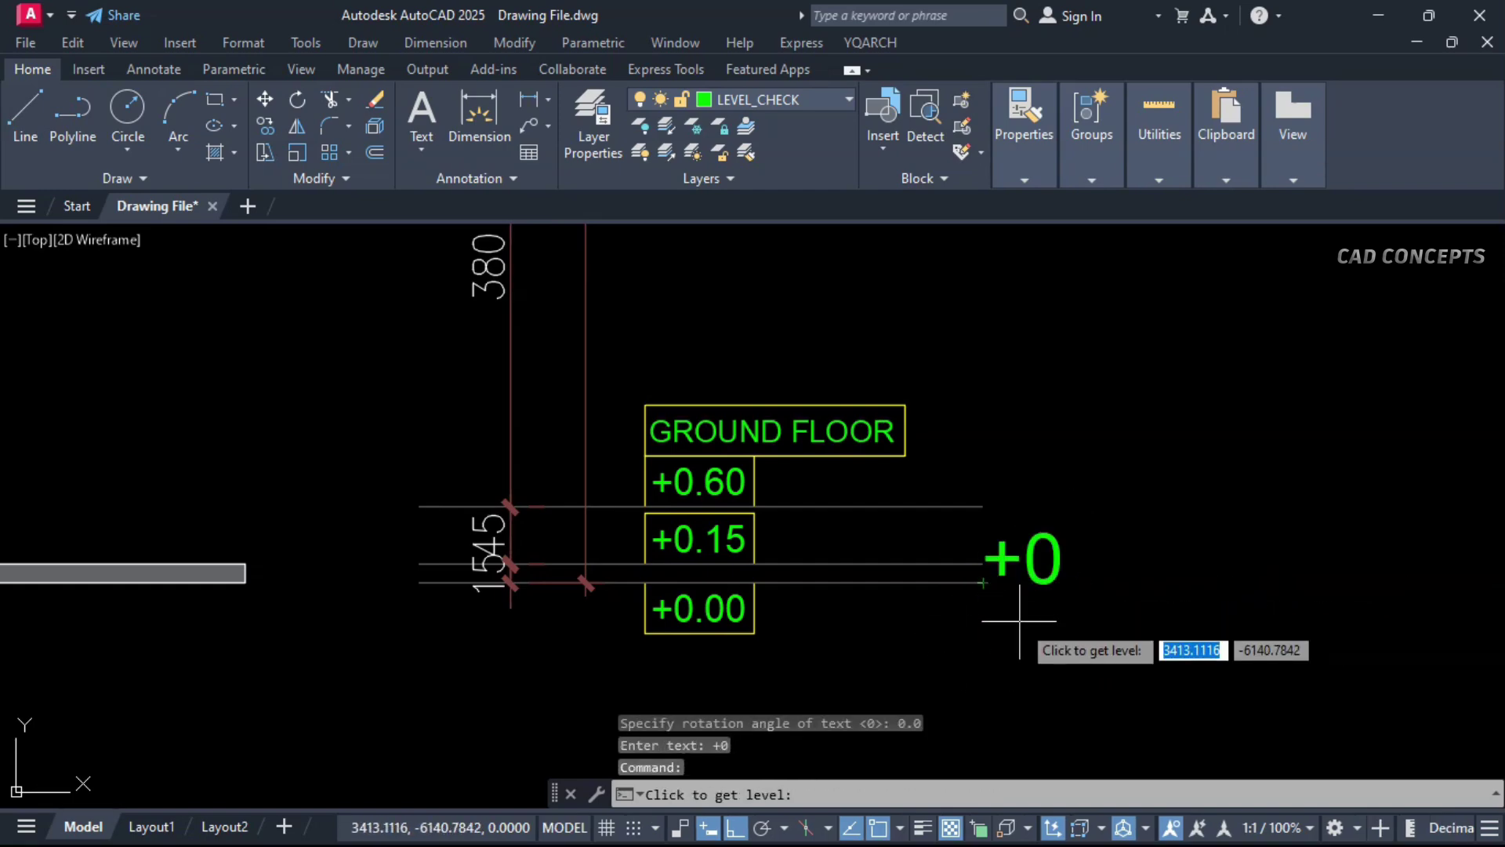
Step: Label the 0.60, 1ST PARKING, 2ND PARKING, 1ST TYPICAL and 2ND TYPICAL levels
left_click(983, 507)
middle_click_drag(987, 333, 995, 674)
left_click(991, 367)
middle_click_drag(961, 295, 967, 722)
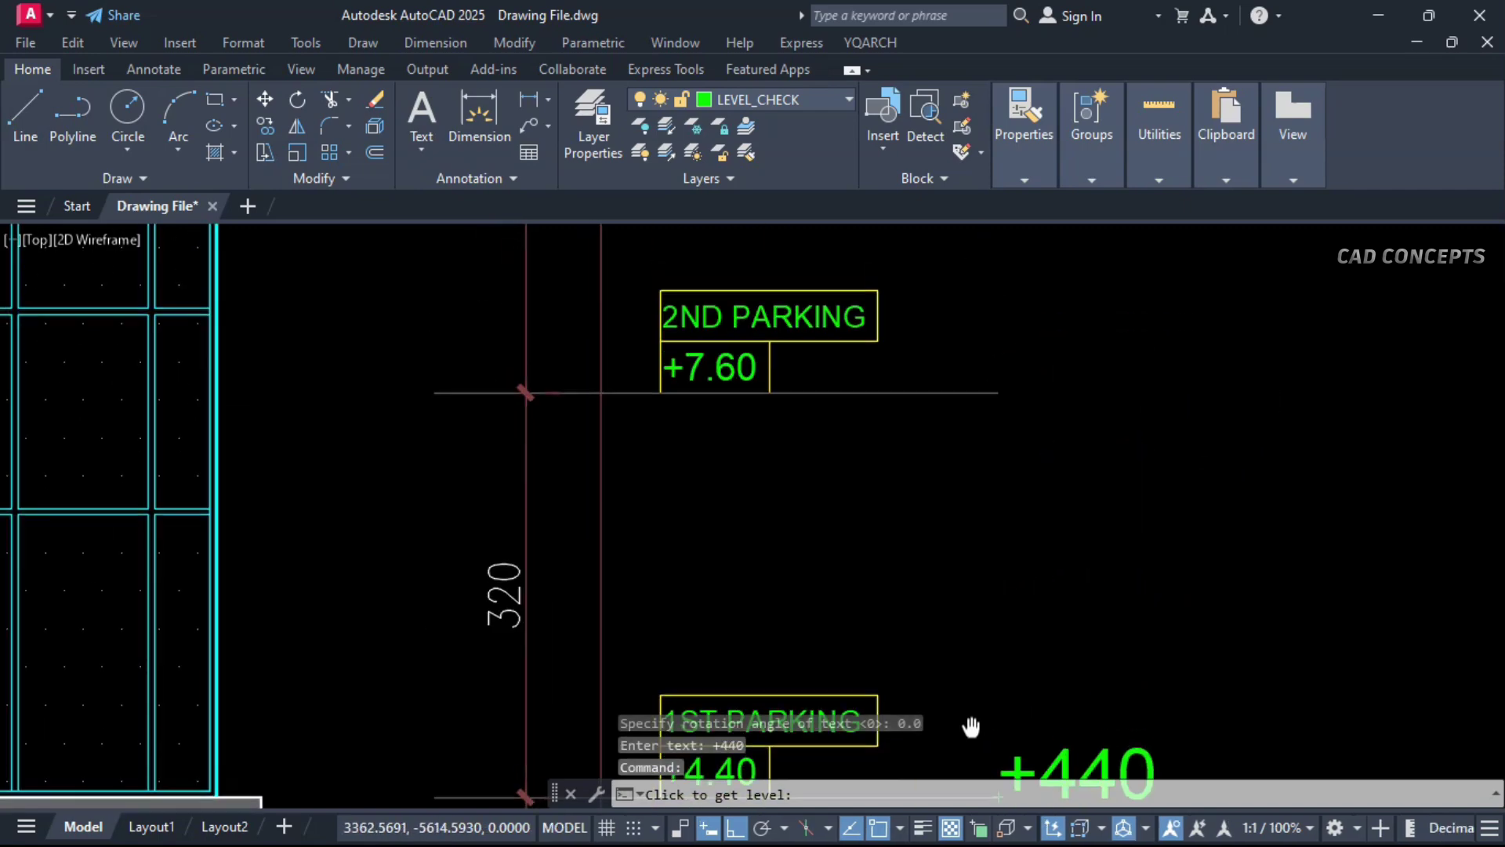
left_click(997, 398)
middle_click_drag(987, 321, 1003, 671)
middle_click_drag(979, 337, 988, 692)
left_click(1025, 498)
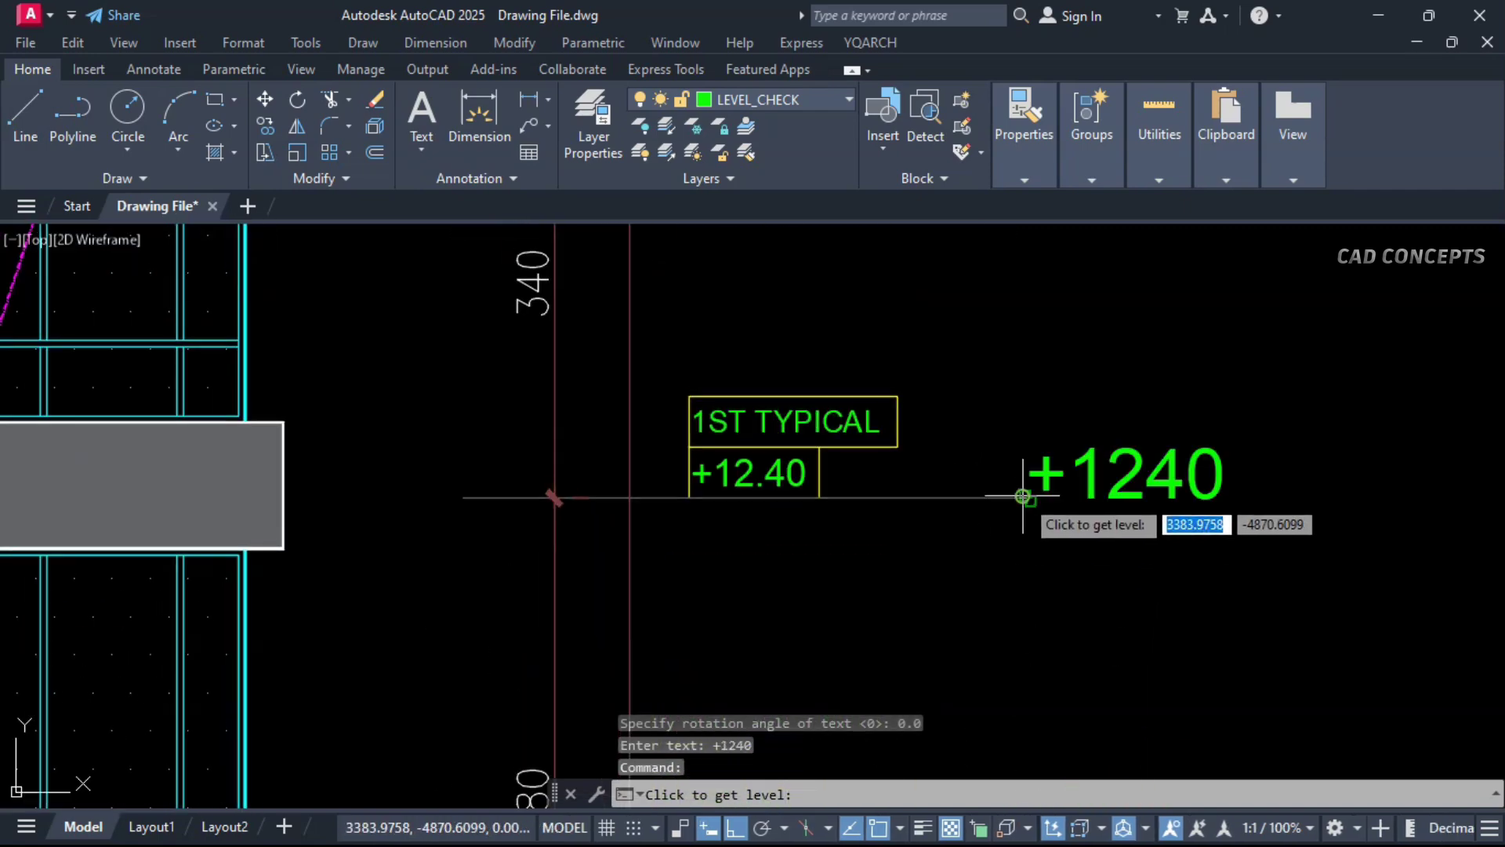
middle_click_drag(968, 350, 998, 785)
left_click(1055, 510)
Step: Label 3RD TYPICAL through 5TH TYPICAL, ROOF LEVEL, PARAPET and TOP ROOF levels
middle_click_drag(1019, 258, 957, 689)
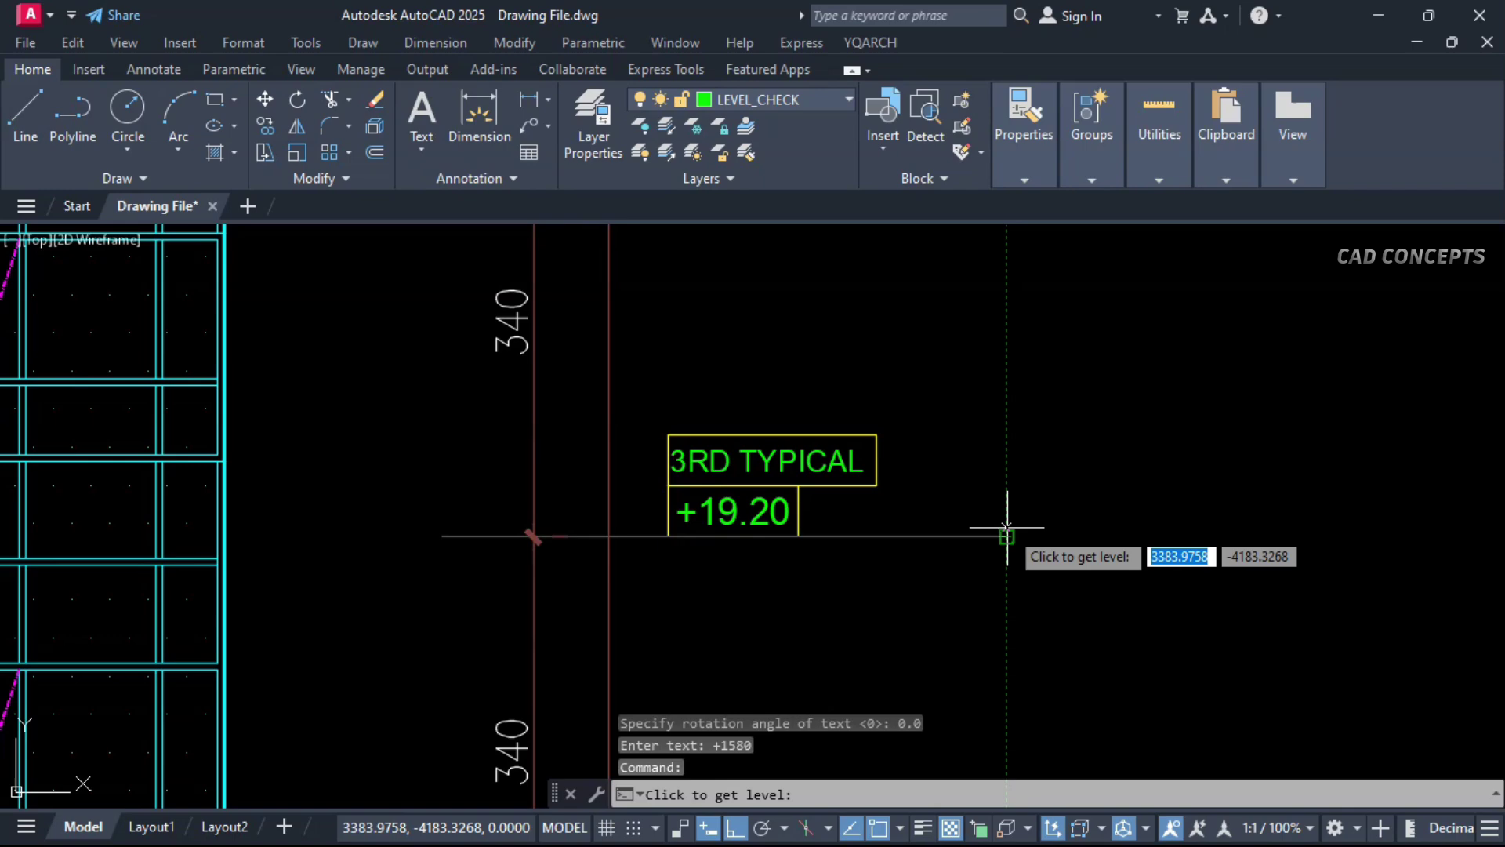
left_click(1001, 528)
middle_click_drag(975, 319, 1017, 542)
left_click(1017, 541)
middle_click_drag(1006, 383, 1023, 770)
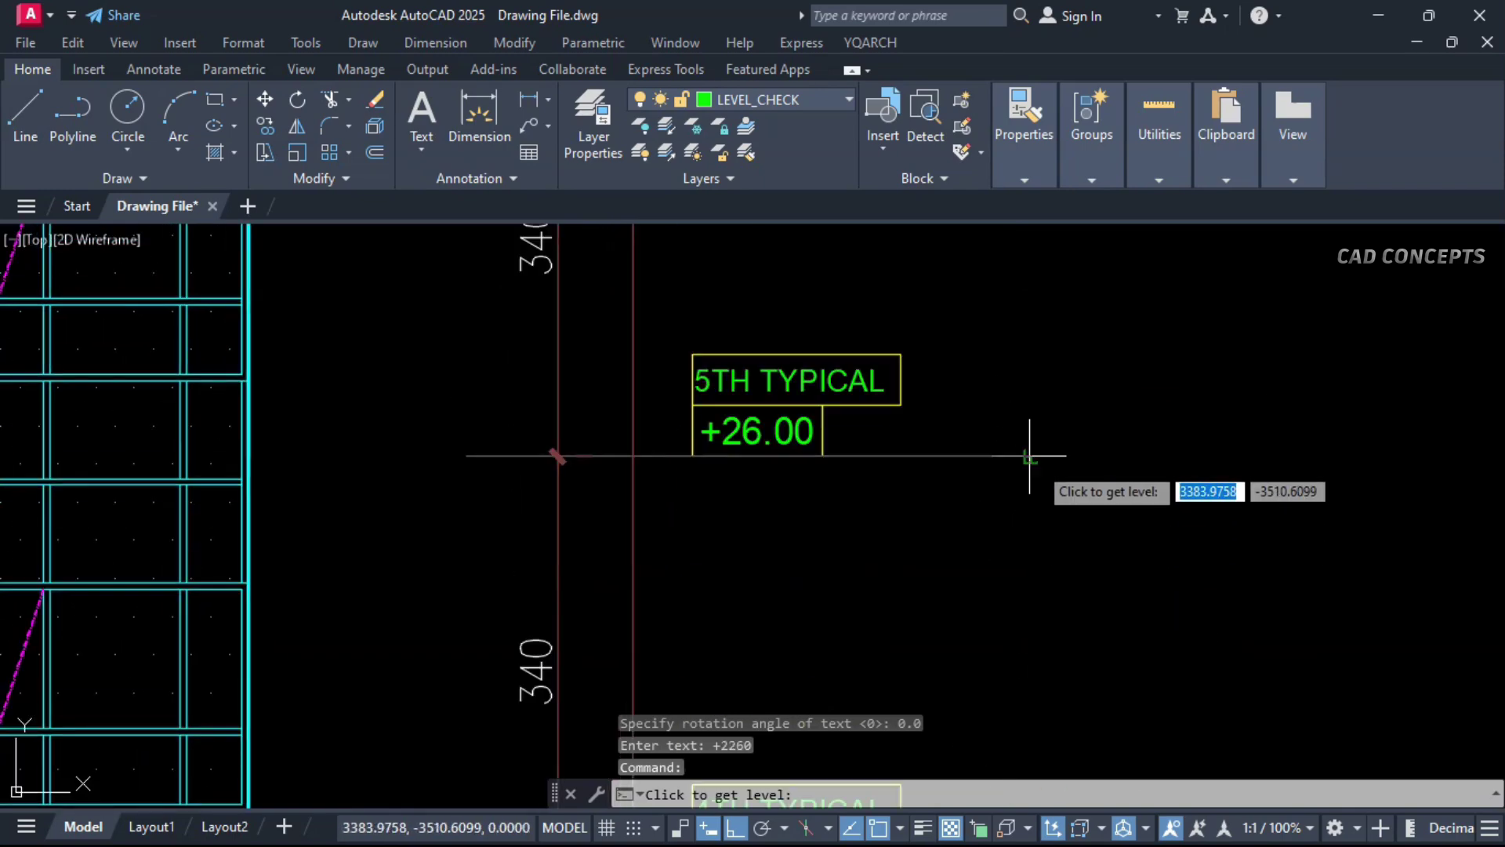
left_click(1025, 374)
middle_click_drag(1013, 368, 1031, 774)
left_click(1047, 454)
middle_click_drag(1023, 326, 1019, 520)
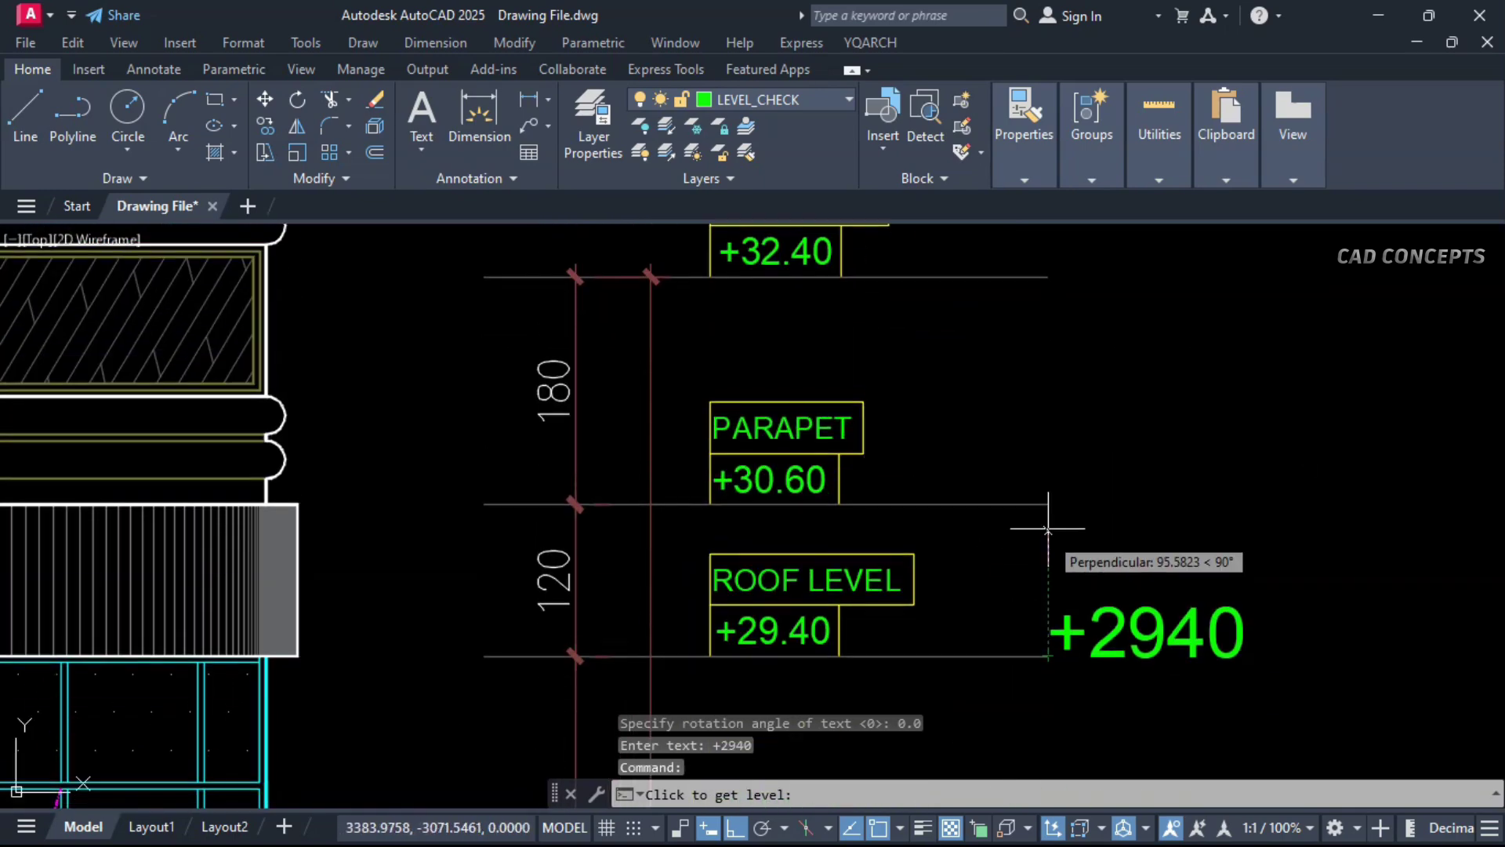
left_click(1050, 504)
middle_click_drag(1027, 394, 1030, 585)
left_click(1053, 468)
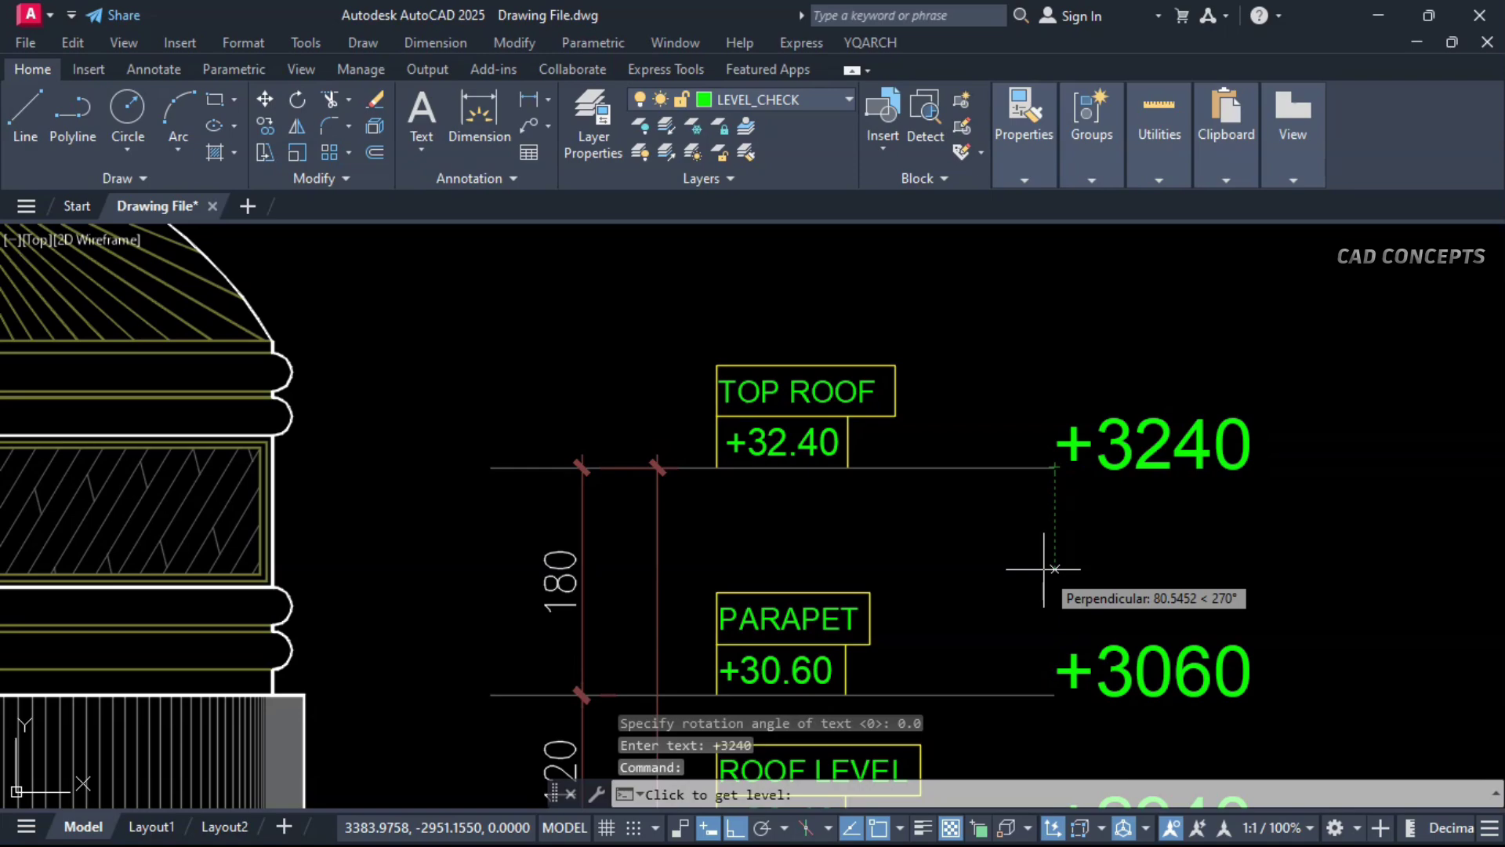
scroll(980, 501, "down", 2)
mouse_move(992, 793)
middle_mouse_down()
mouse_move(970, 584)
mouse_move(984, 393)
mouse_move(991, 544)
mouse_move(1014, 366)
middle_mouse_up()
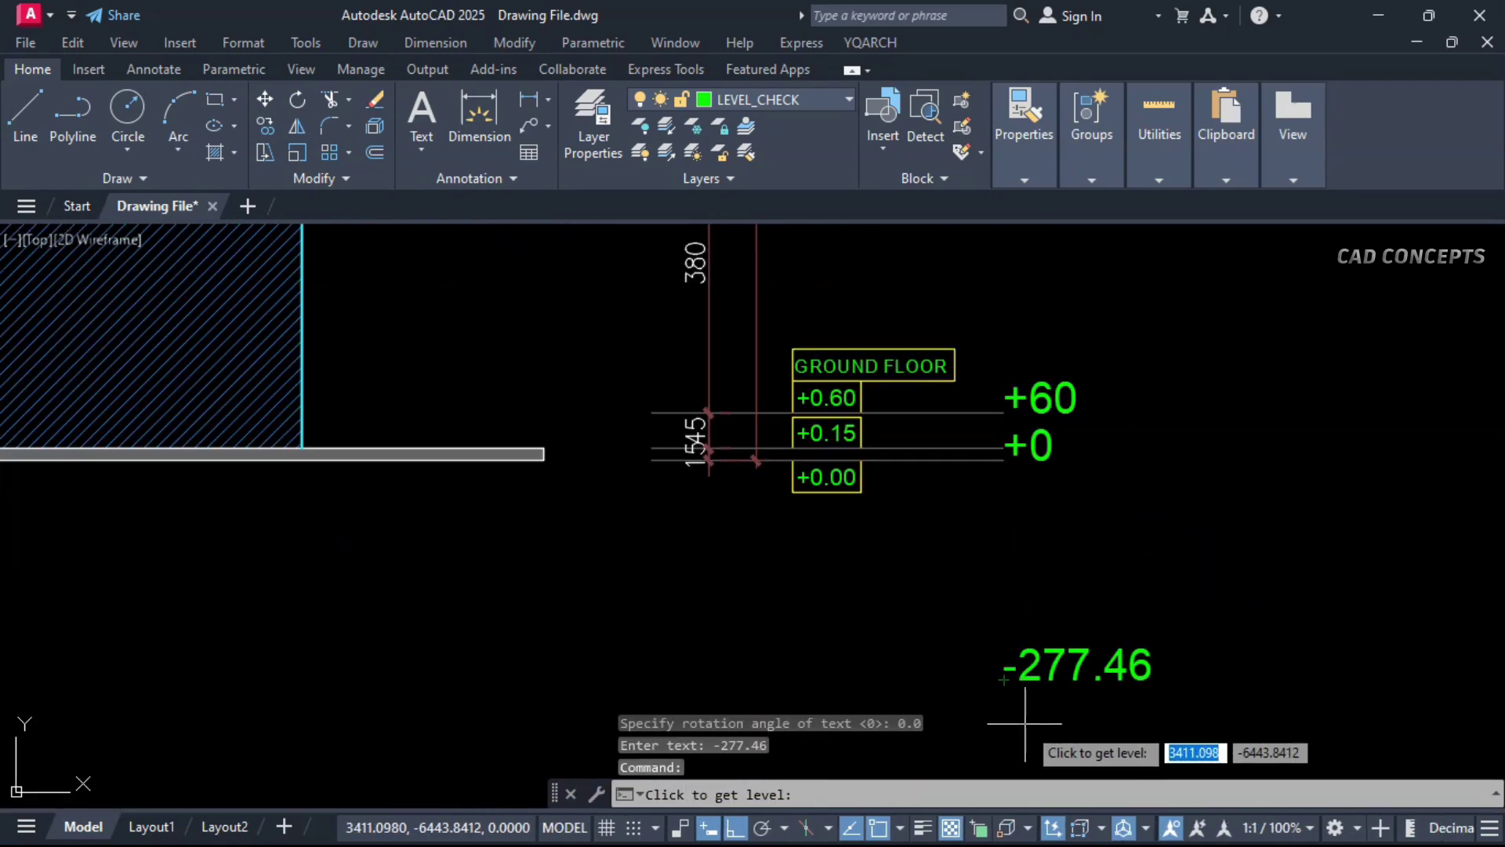
Step: Add level labels at the 0.60 line's left end, the 1ST PARKING slab corners and an upper-floor slab corner
left_click(643, 408)
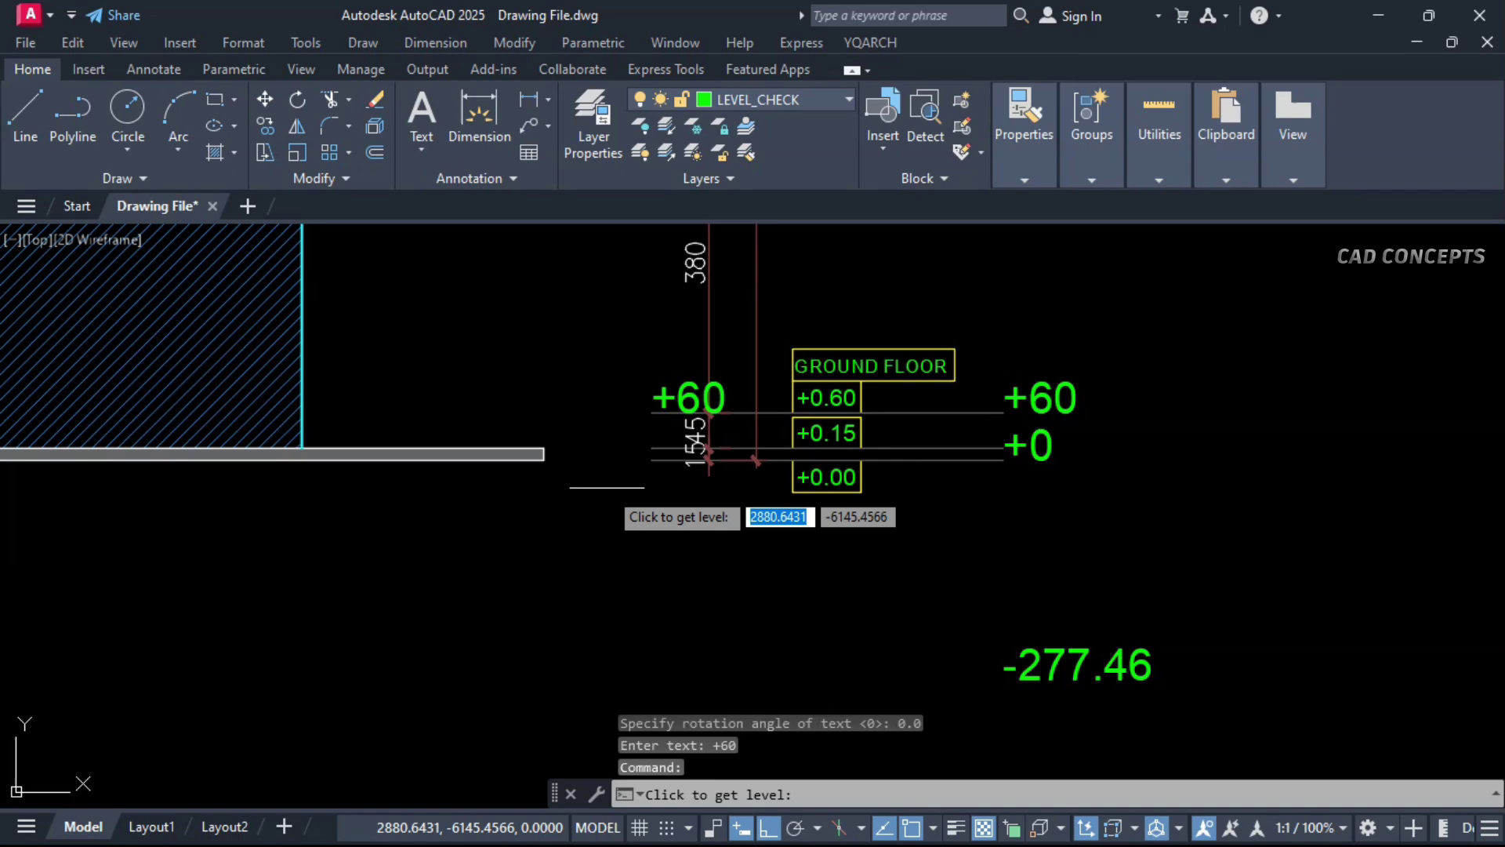
mouse_move(595, 487)
middle_mouse_down()
mouse_move(1173, 689)
mouse_move(1206, 734)
middle_mouse_up()
left_click(1157, 366)
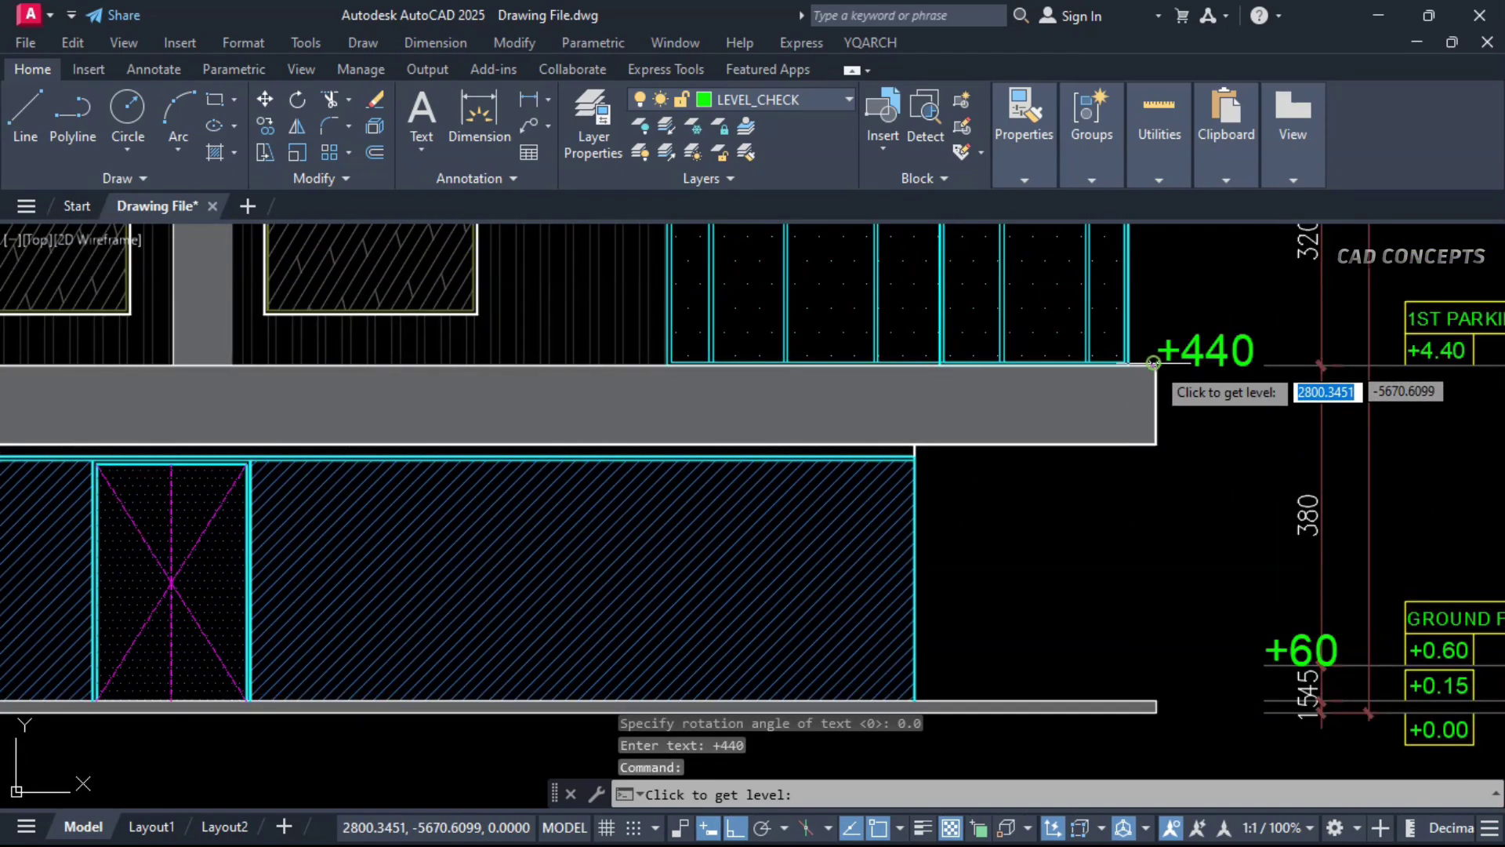
left_click(1157, 445)
middle_click_drag(935, 506, 1341, 598)
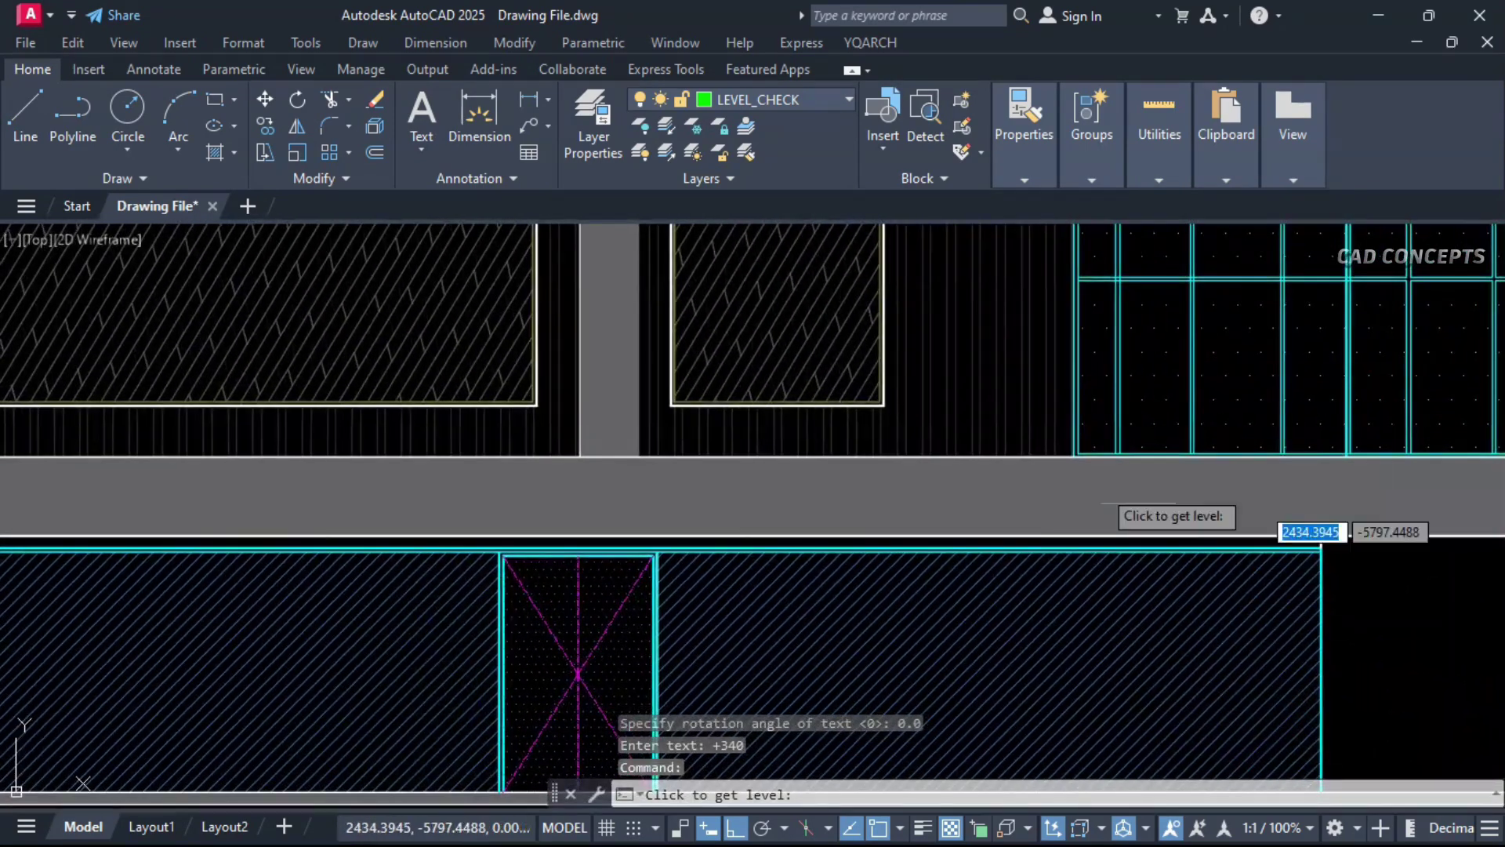
mouse_move(718, 284)
middle_mouse_down()
mouse_move(786, 635)
mouse_move(782, 704)
middle_mouse_up()
middle_click_drag(687, 401, 756, 749)
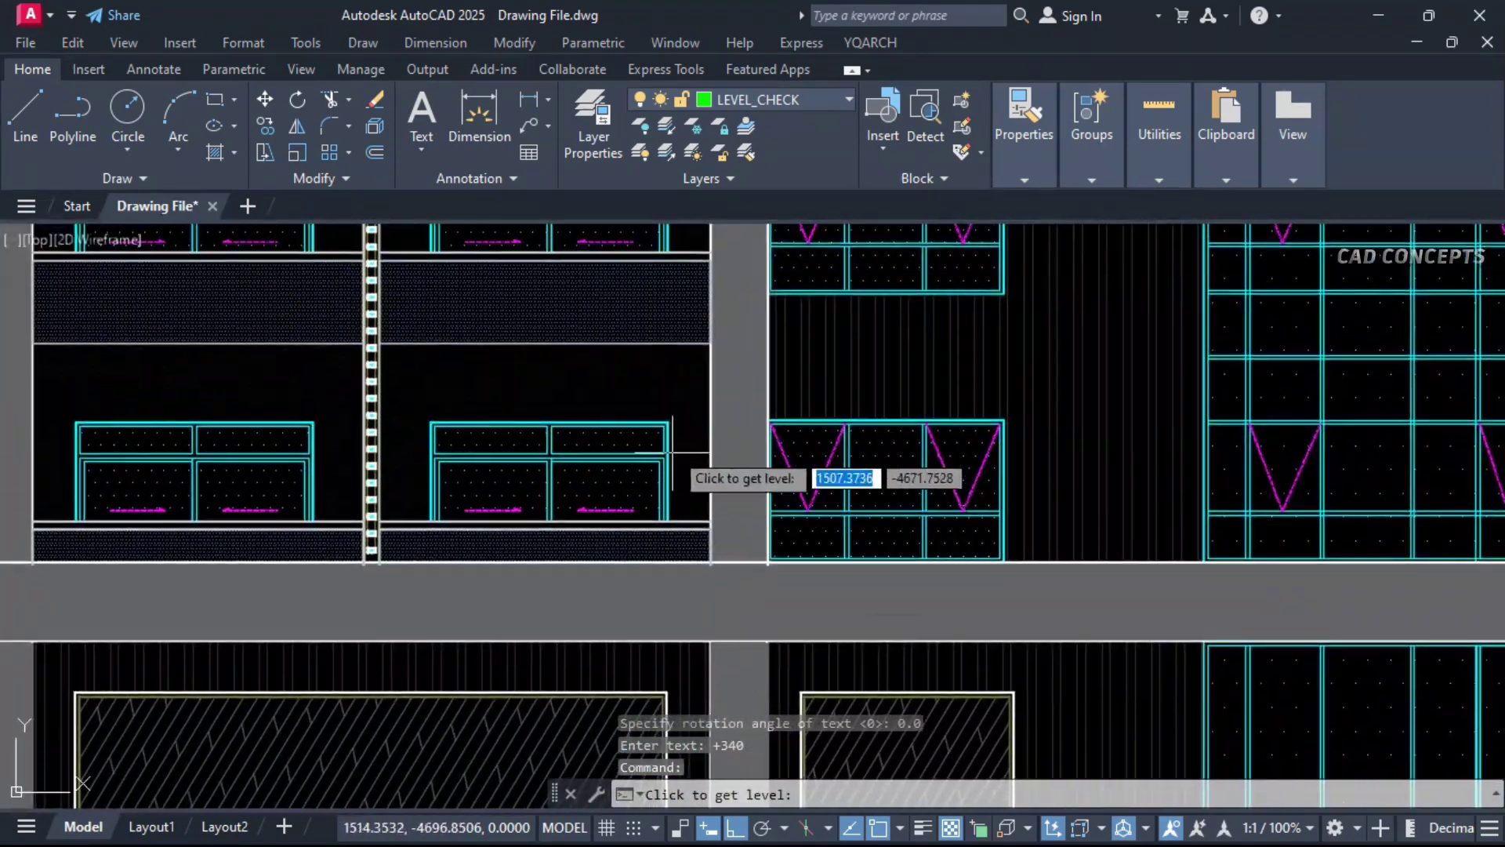
left_click(711, 521)
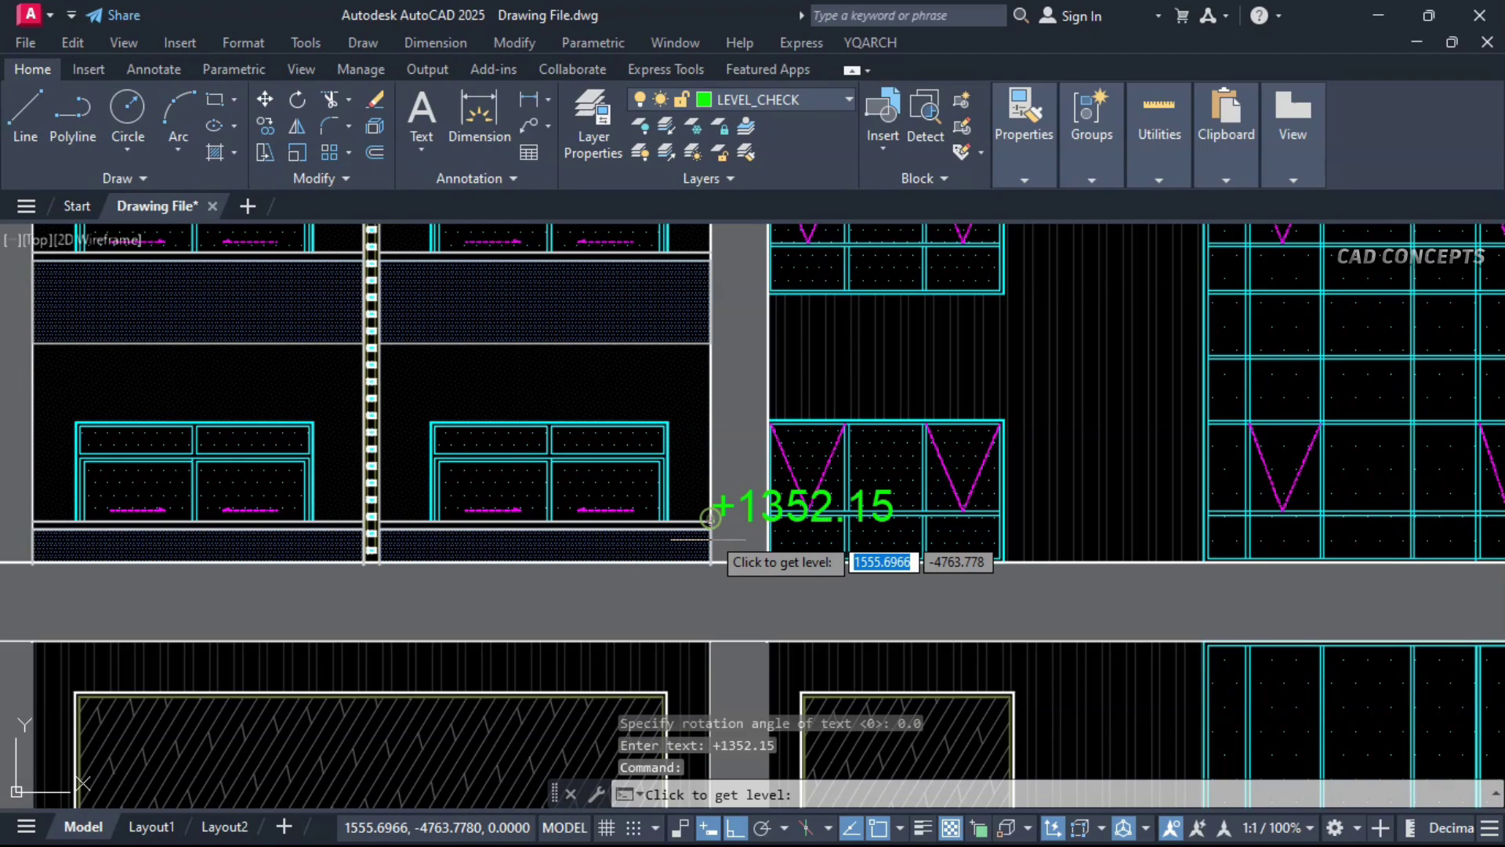
middle_click_drag(675, 346, 696, 605)
mouse_move(732, 379)
middle_mouse_down()
mouse_move(731, 241)
mouse_move(734, 312)
middle_mouse_up()
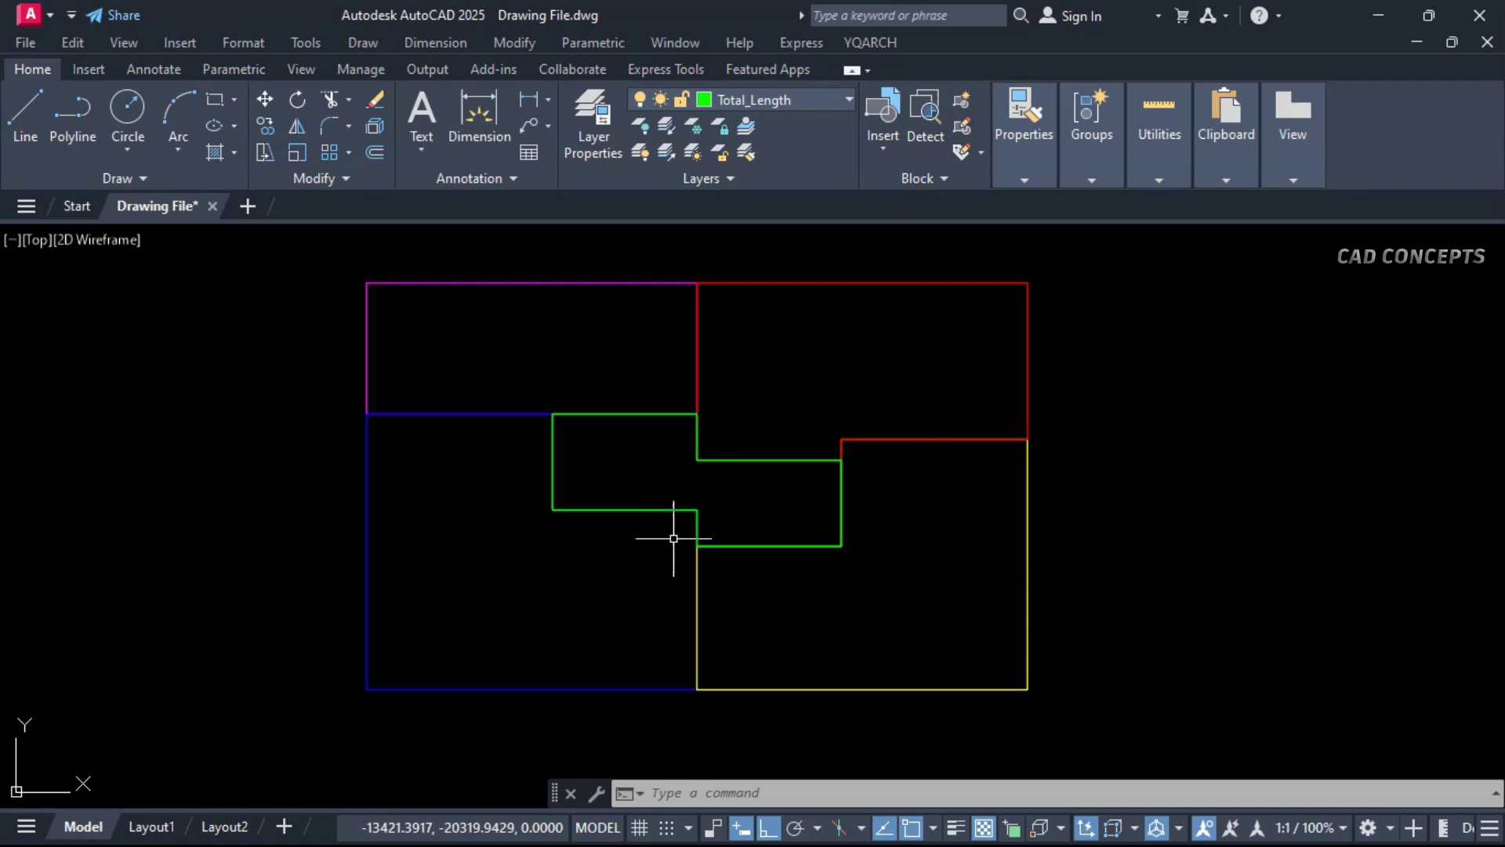
Step: Run PLF on all polylines and place the 18120.93 m @ 59451.87 ft total beside them
type("PLF")
key("Return")
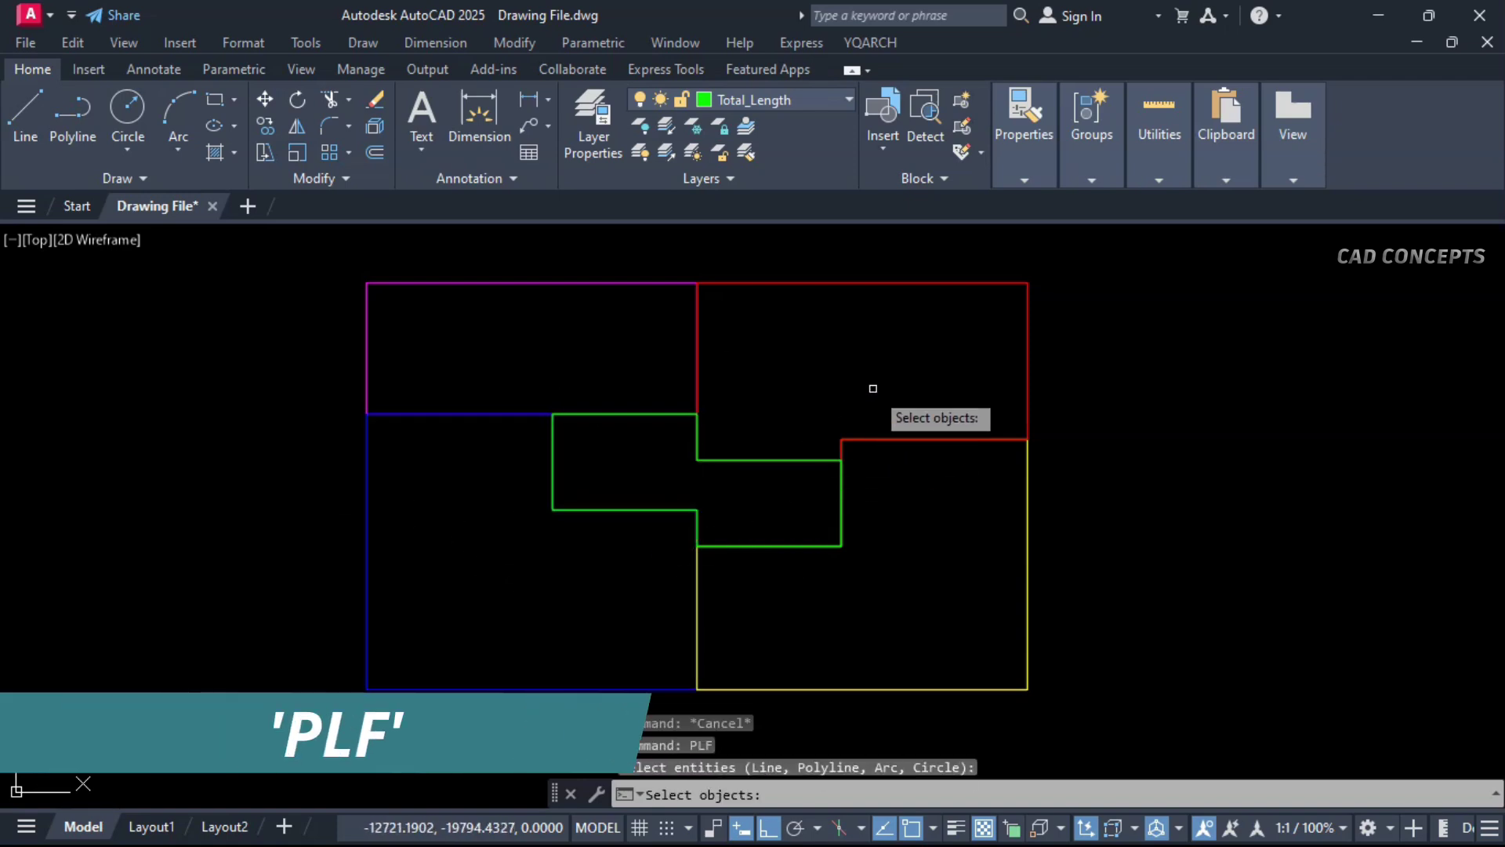
left_click(872, 388)
left_click(459, 576)
key("Return")
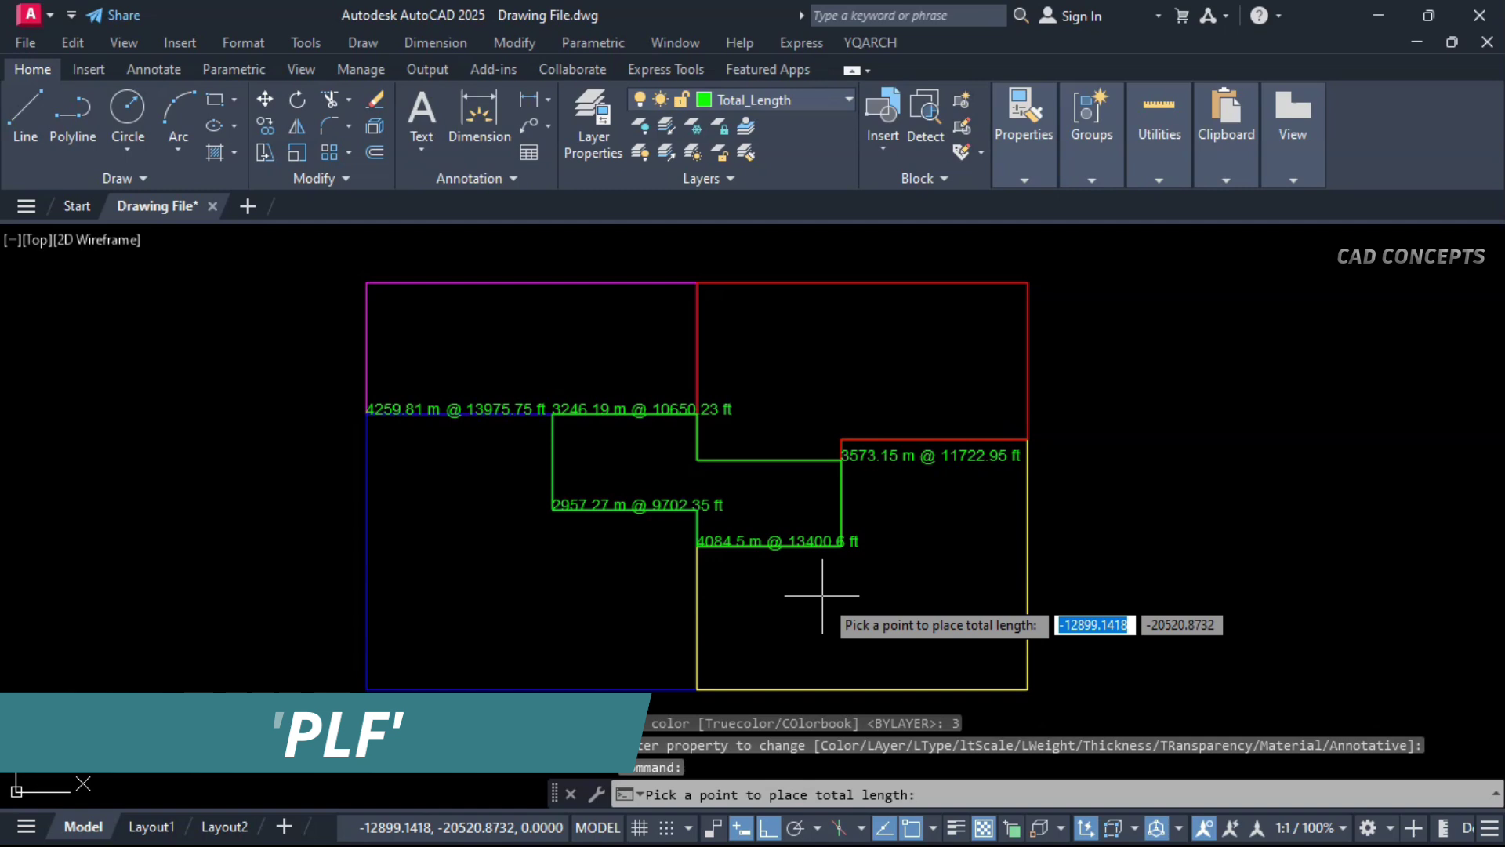
left_click(1084, 569)
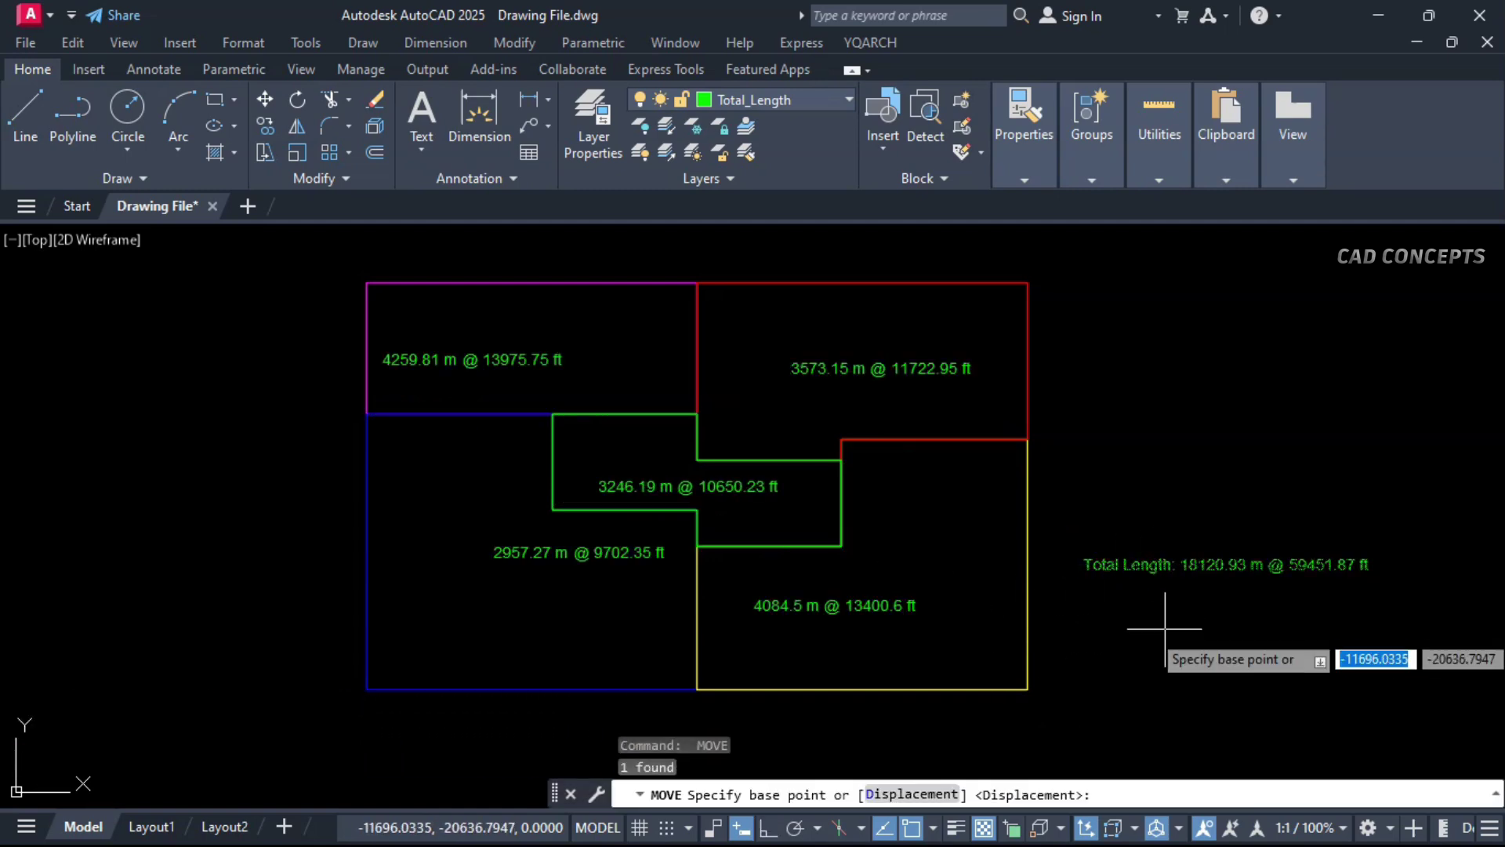
left_click(1165, 632)
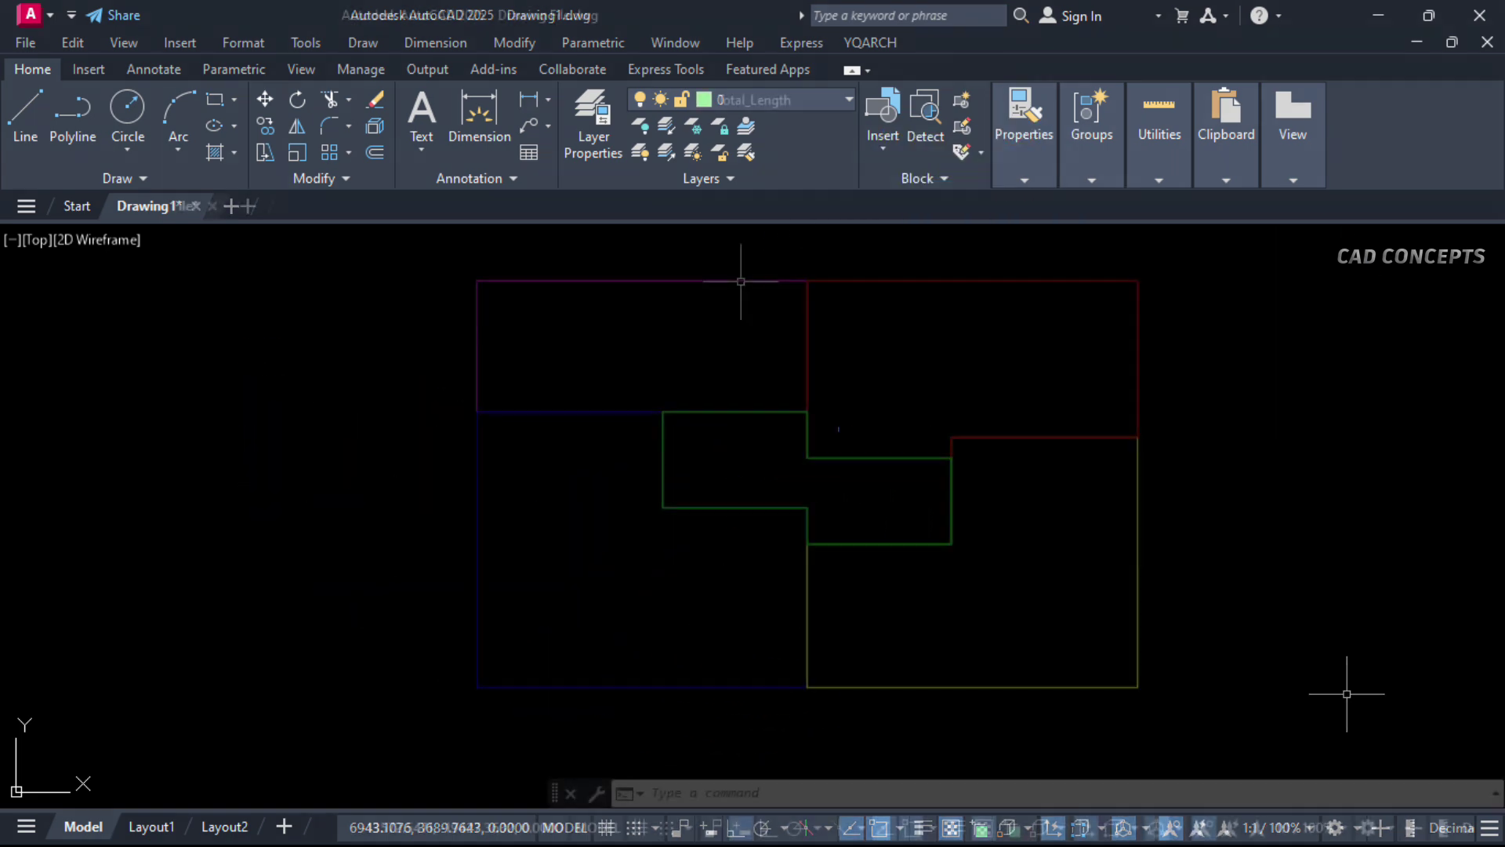
Step: Select the magenta, red, yellow and remaining polylines, then clear the selection
left_click(740, 281)
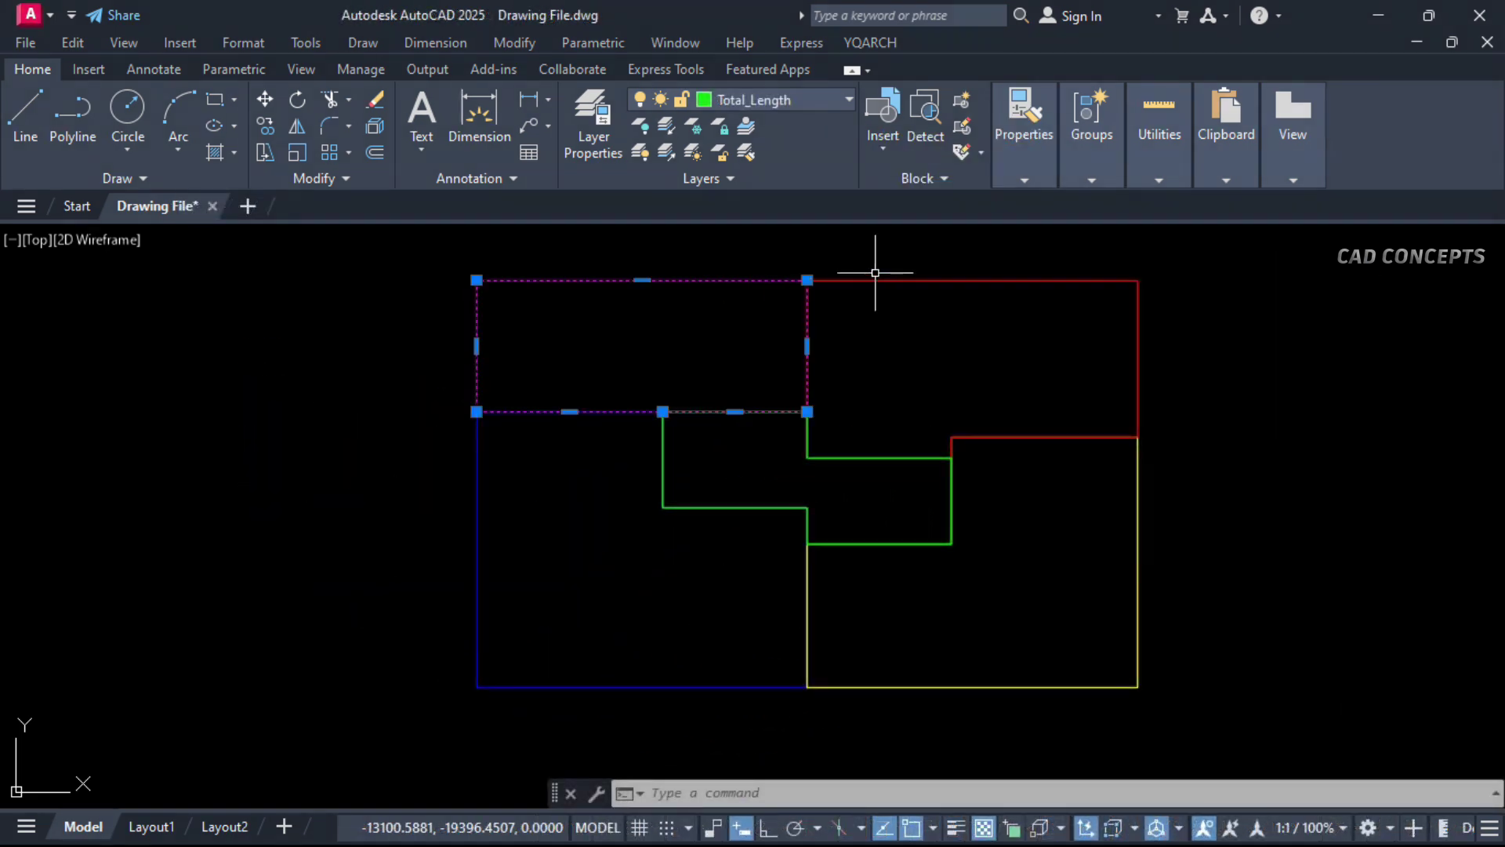
left_click(869, 280)
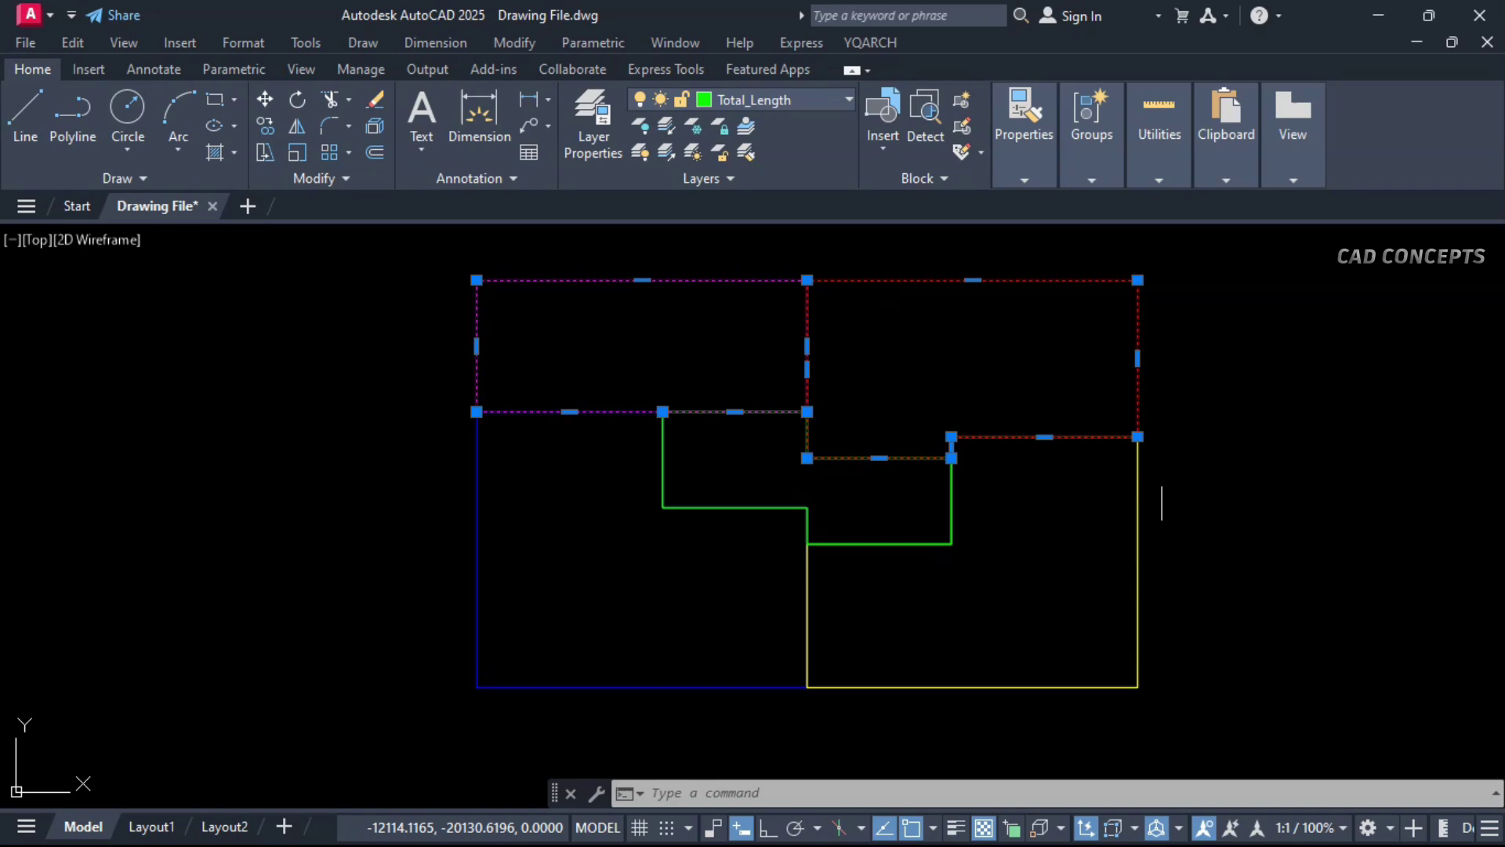
left_click(1137, 519)
left_click_drag(821, 523, 782, 575)
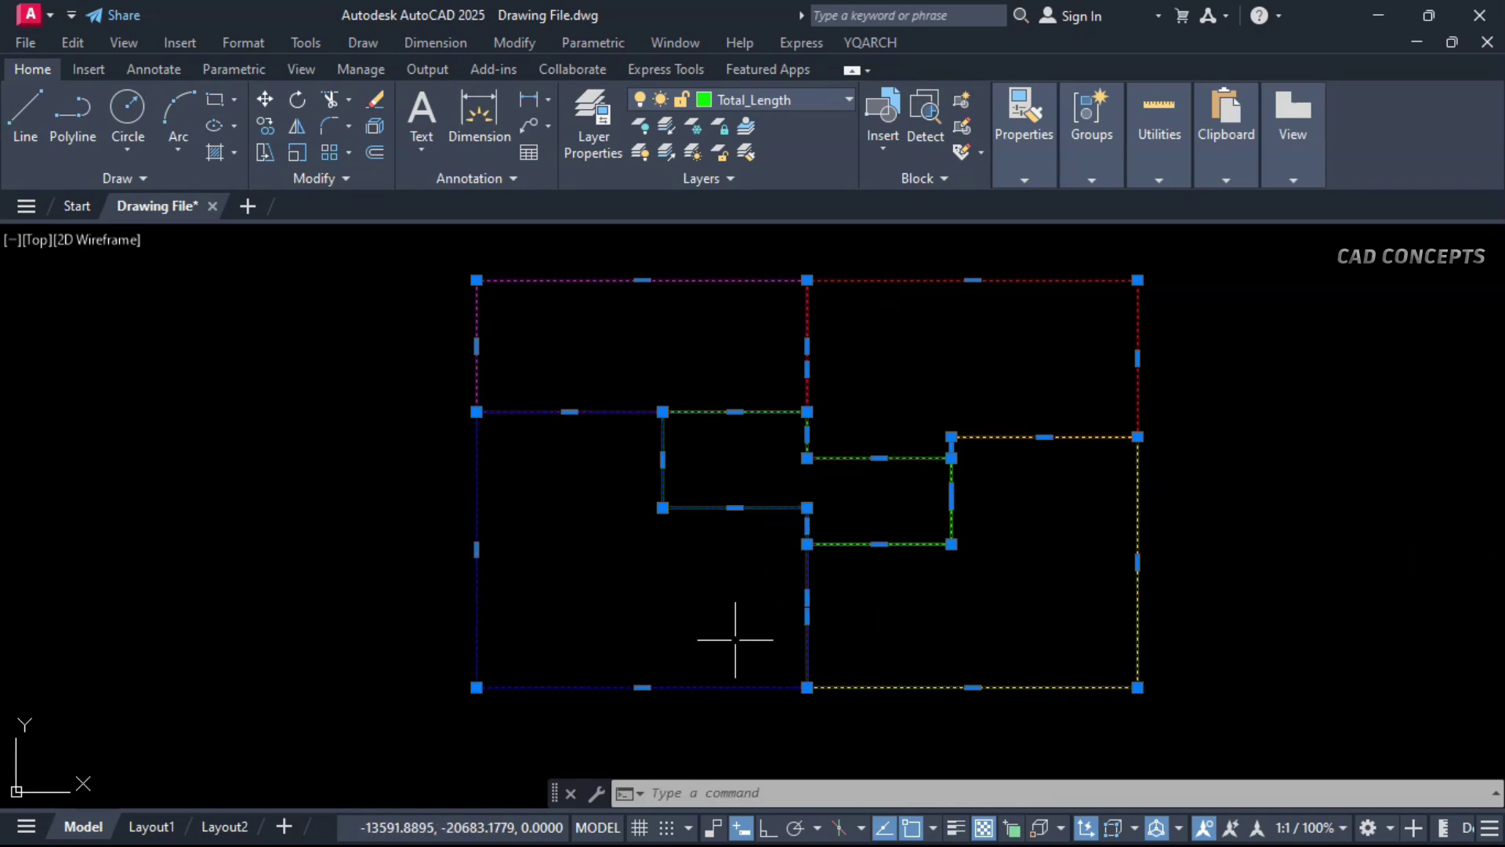
key("Escape")
middle_click_drag(782, 599, 741, 601)
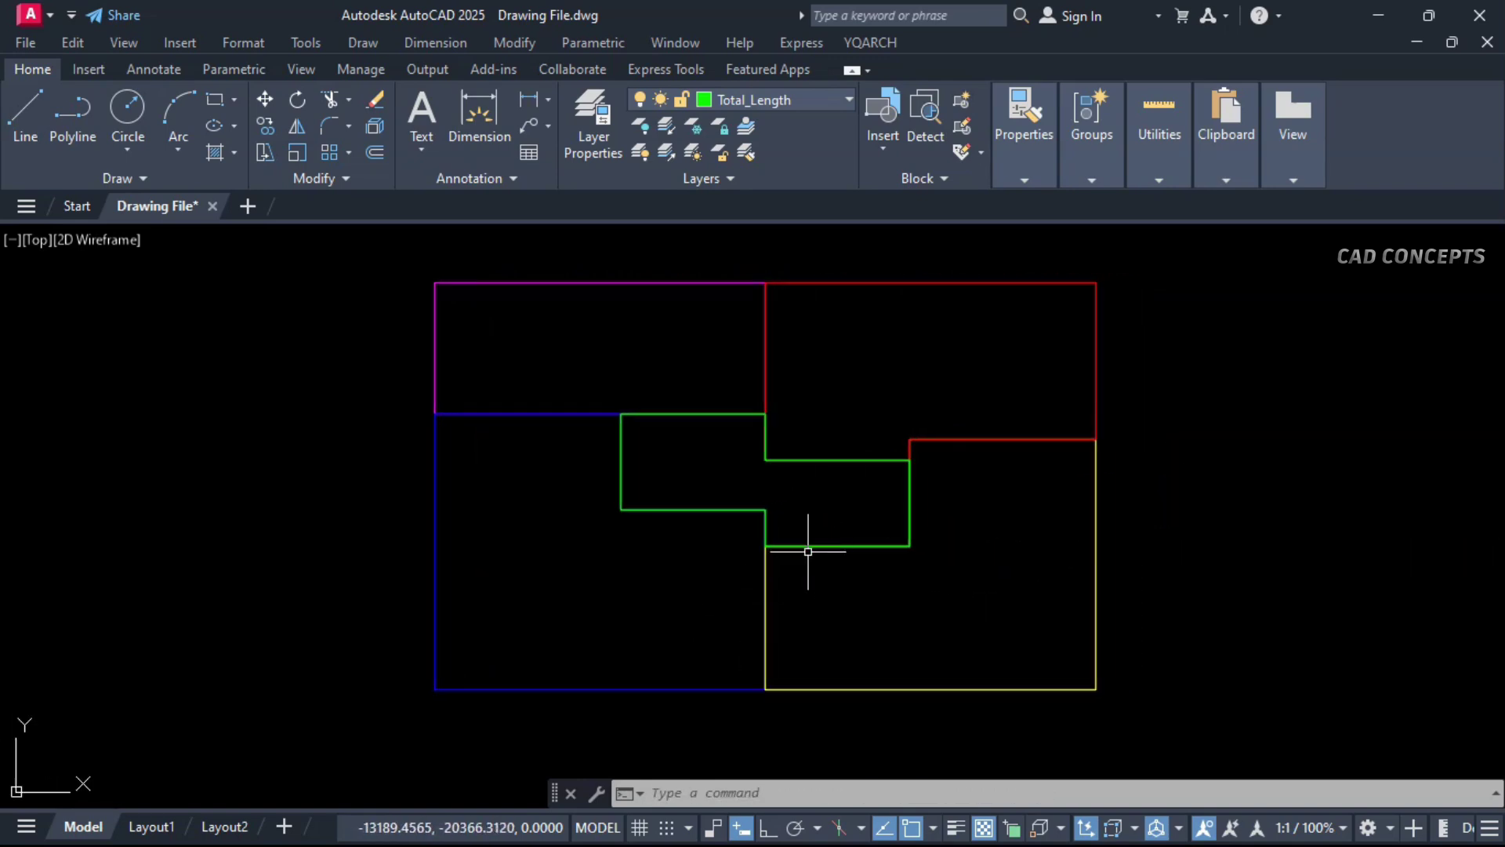
Step: Run PTF on all polylines and place the Total Length: 59451.87 ft text right of the drawing
type("PTF")
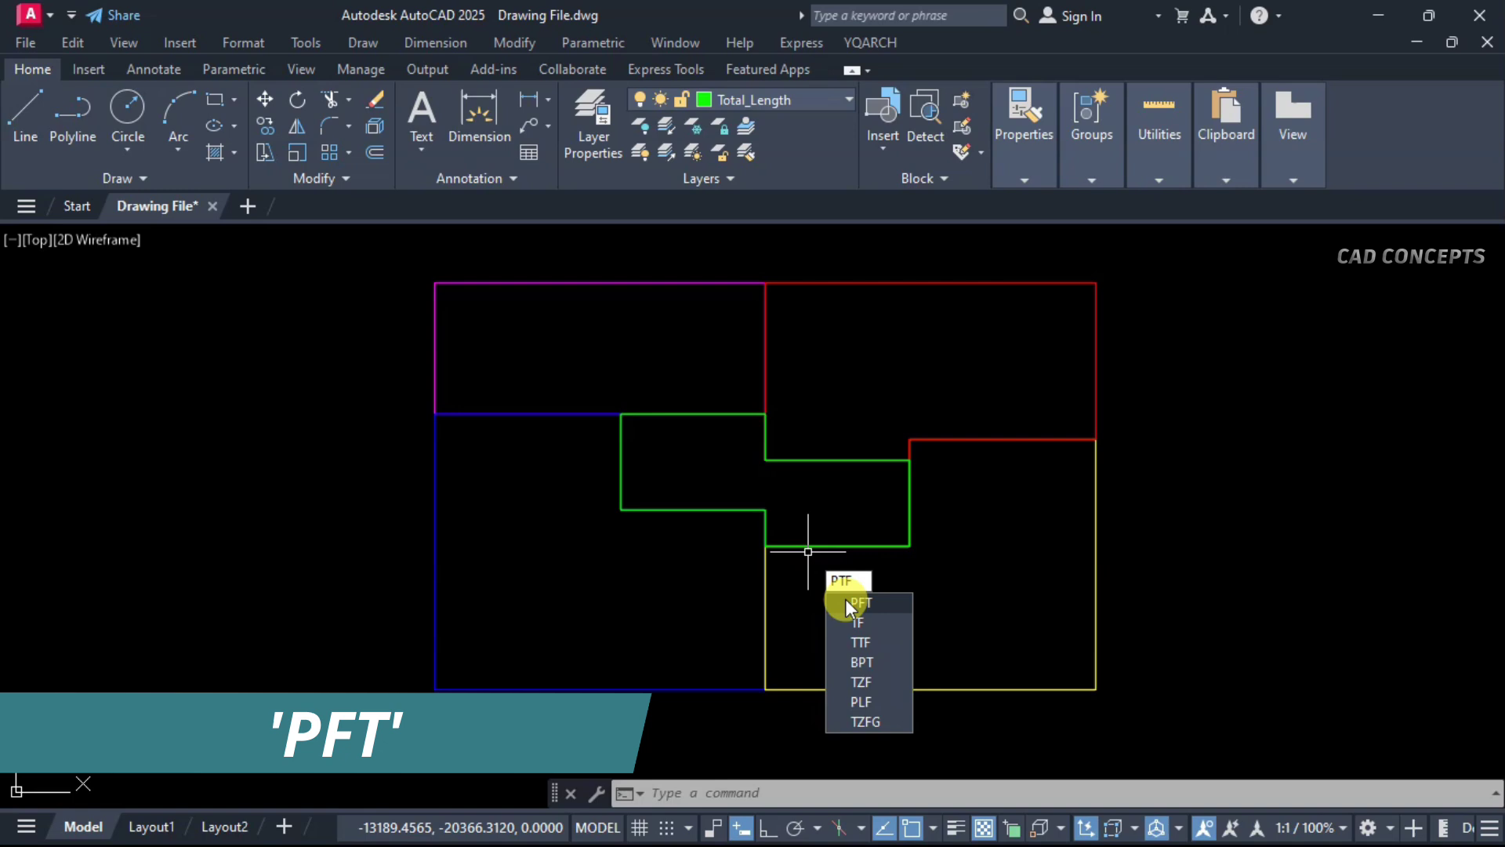
left_click(854, 602)
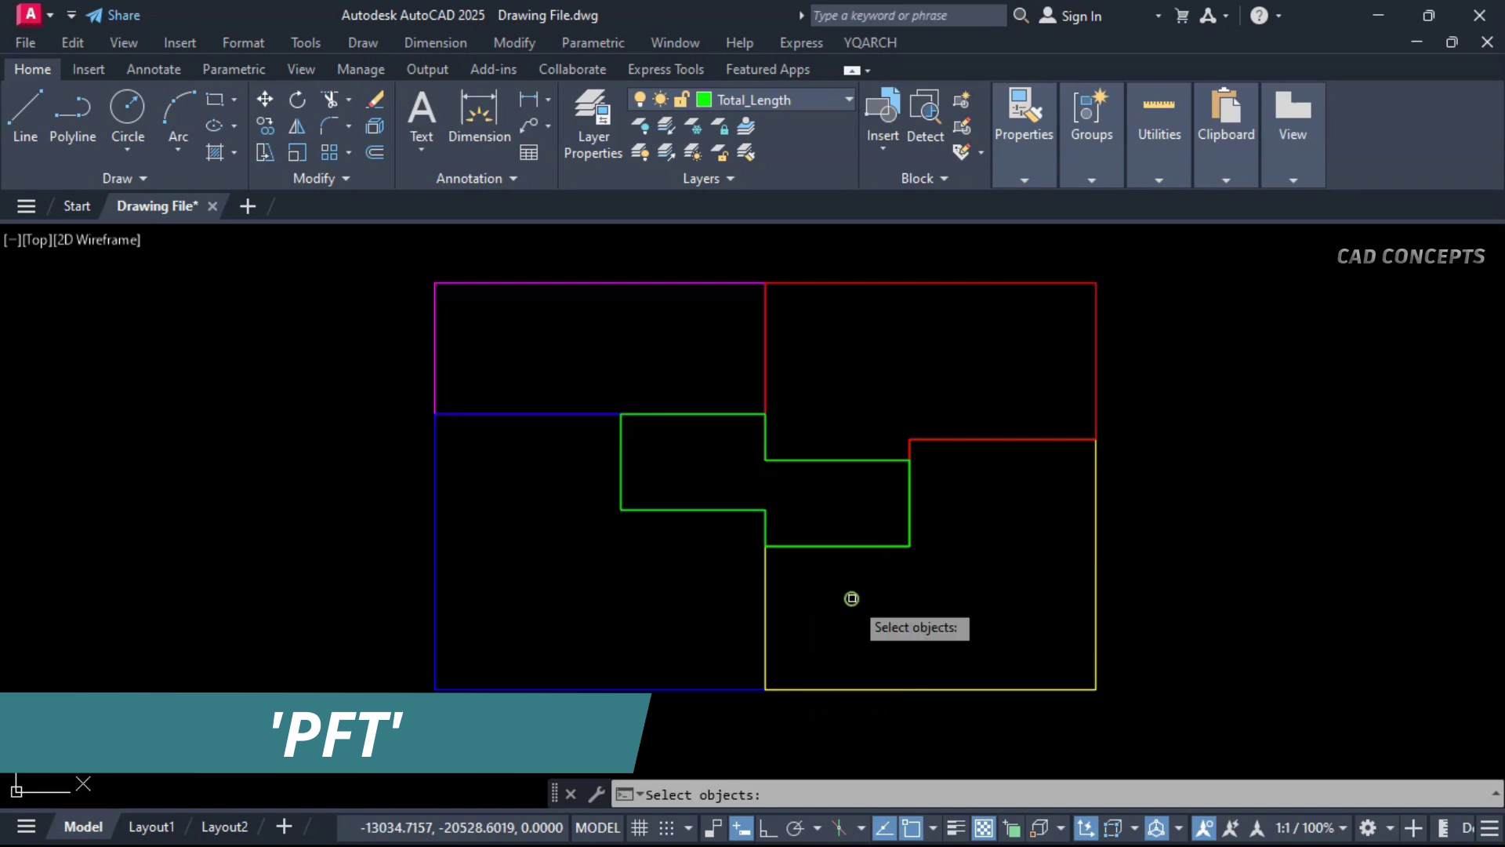
left_click(939, 384)
left_click(600, 565)
key("Return")
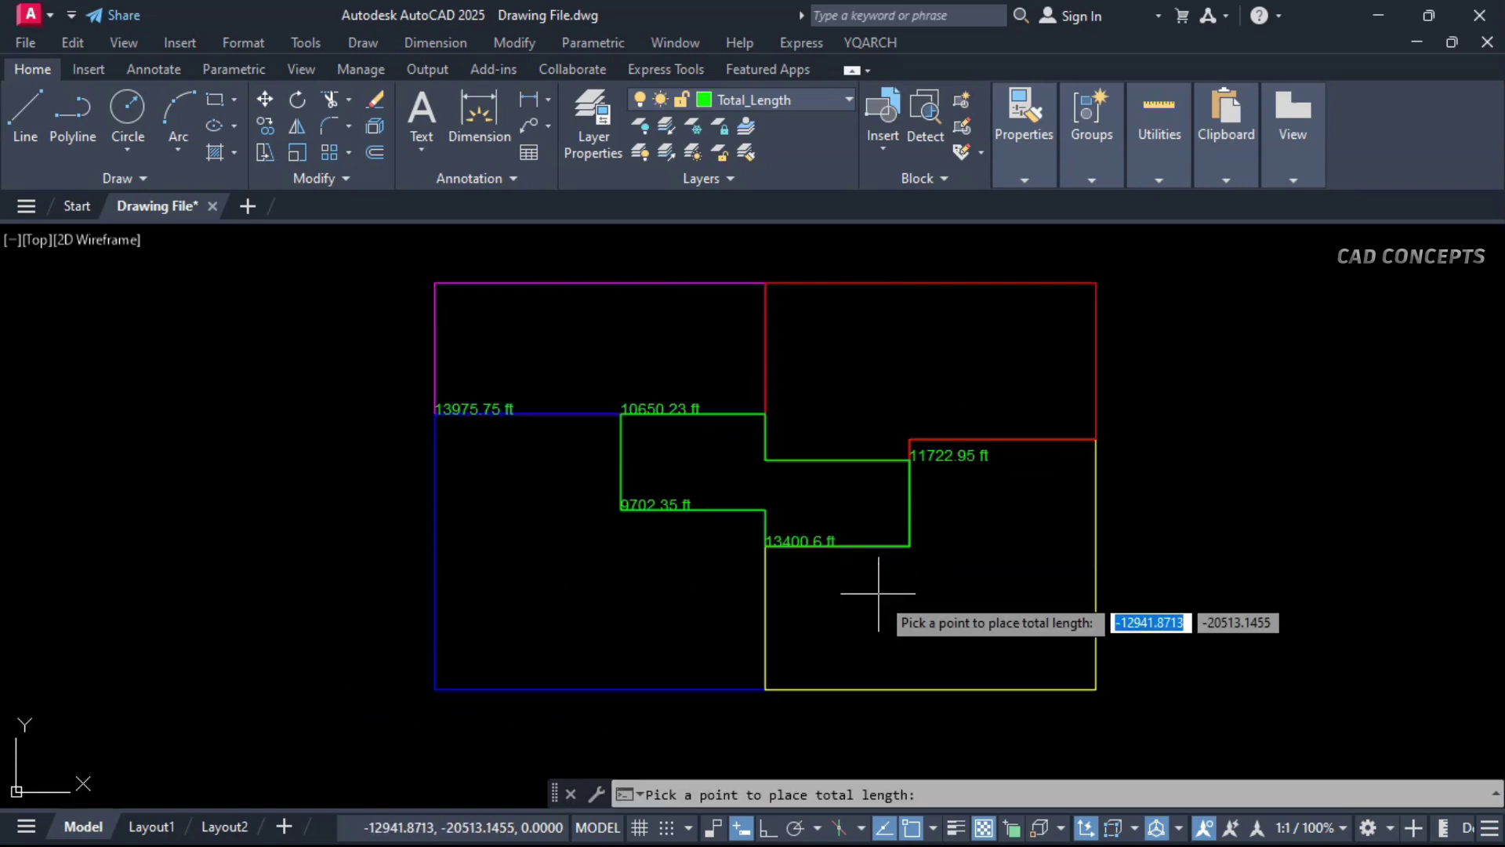
left_click(1159, 594)
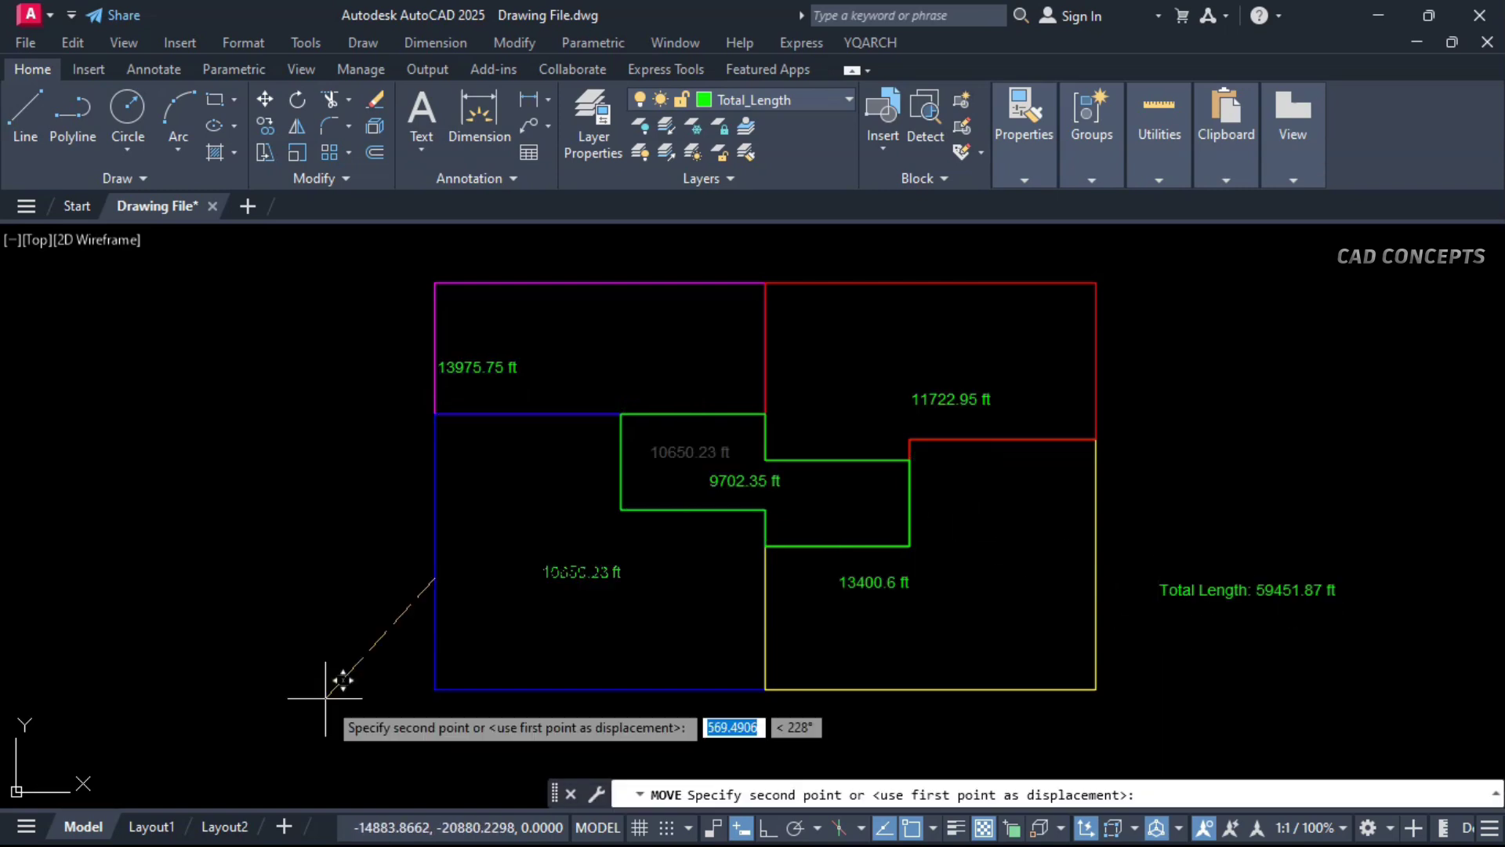
Step: Move the 10650.23 ft and 13975.75 ft labels into their polylines' centres
left_click(325, 698)
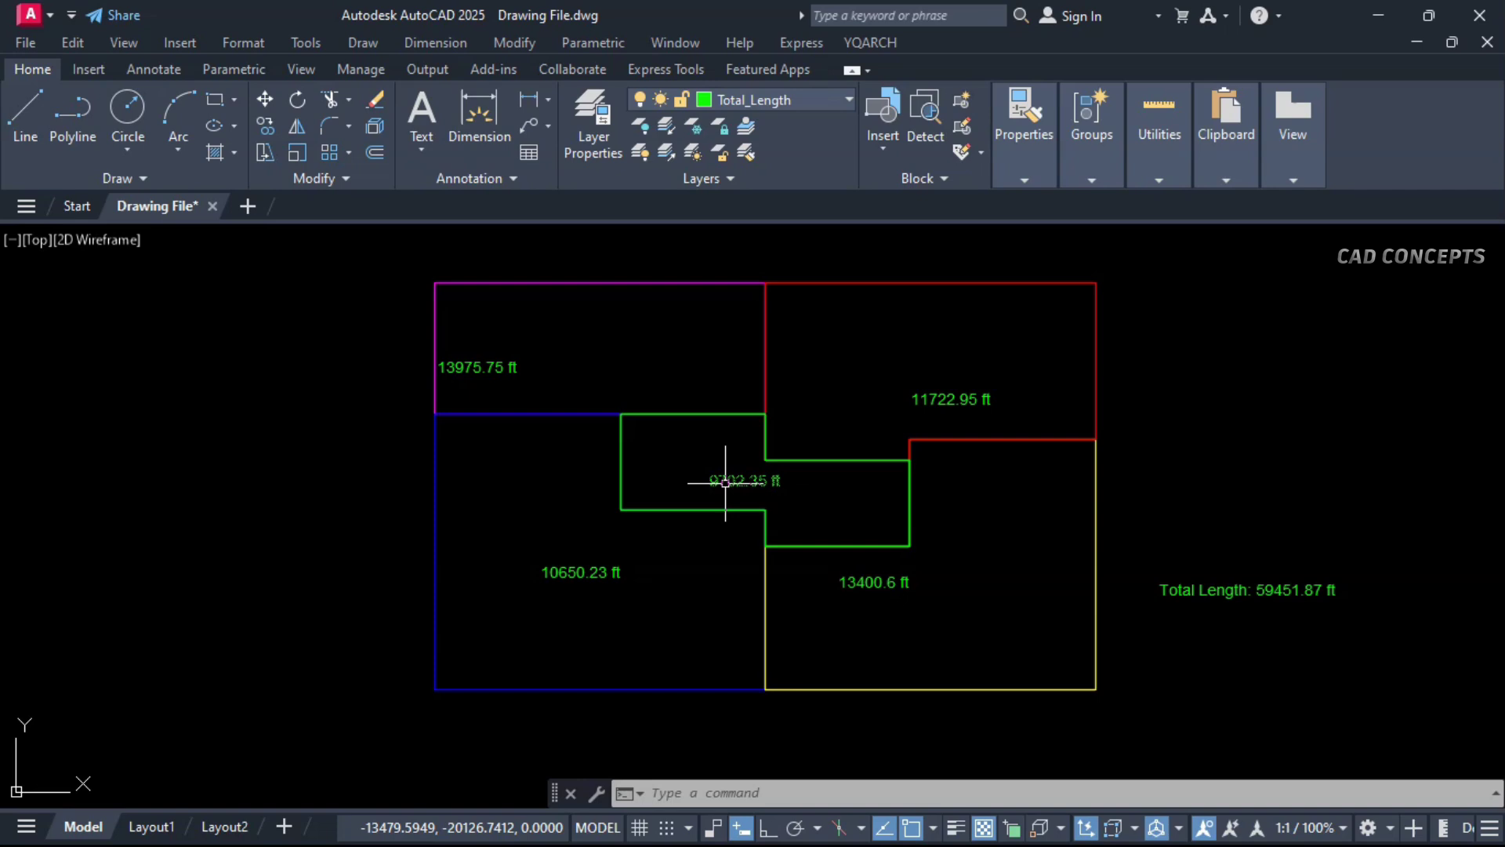
left_click(452, 370)
key("Return")
left_click(570, 379)
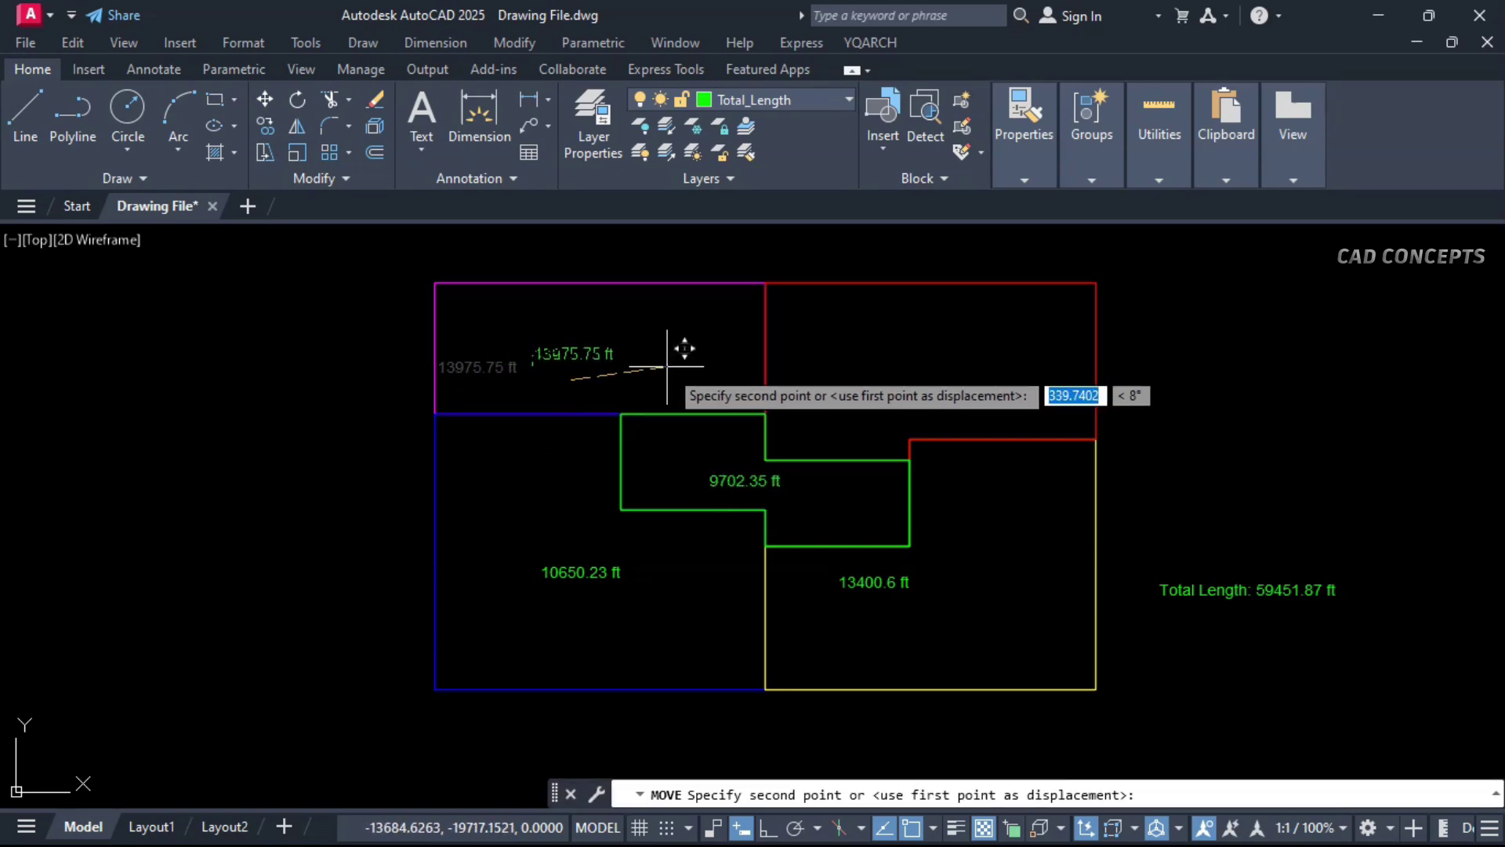
left_click(668, 366)
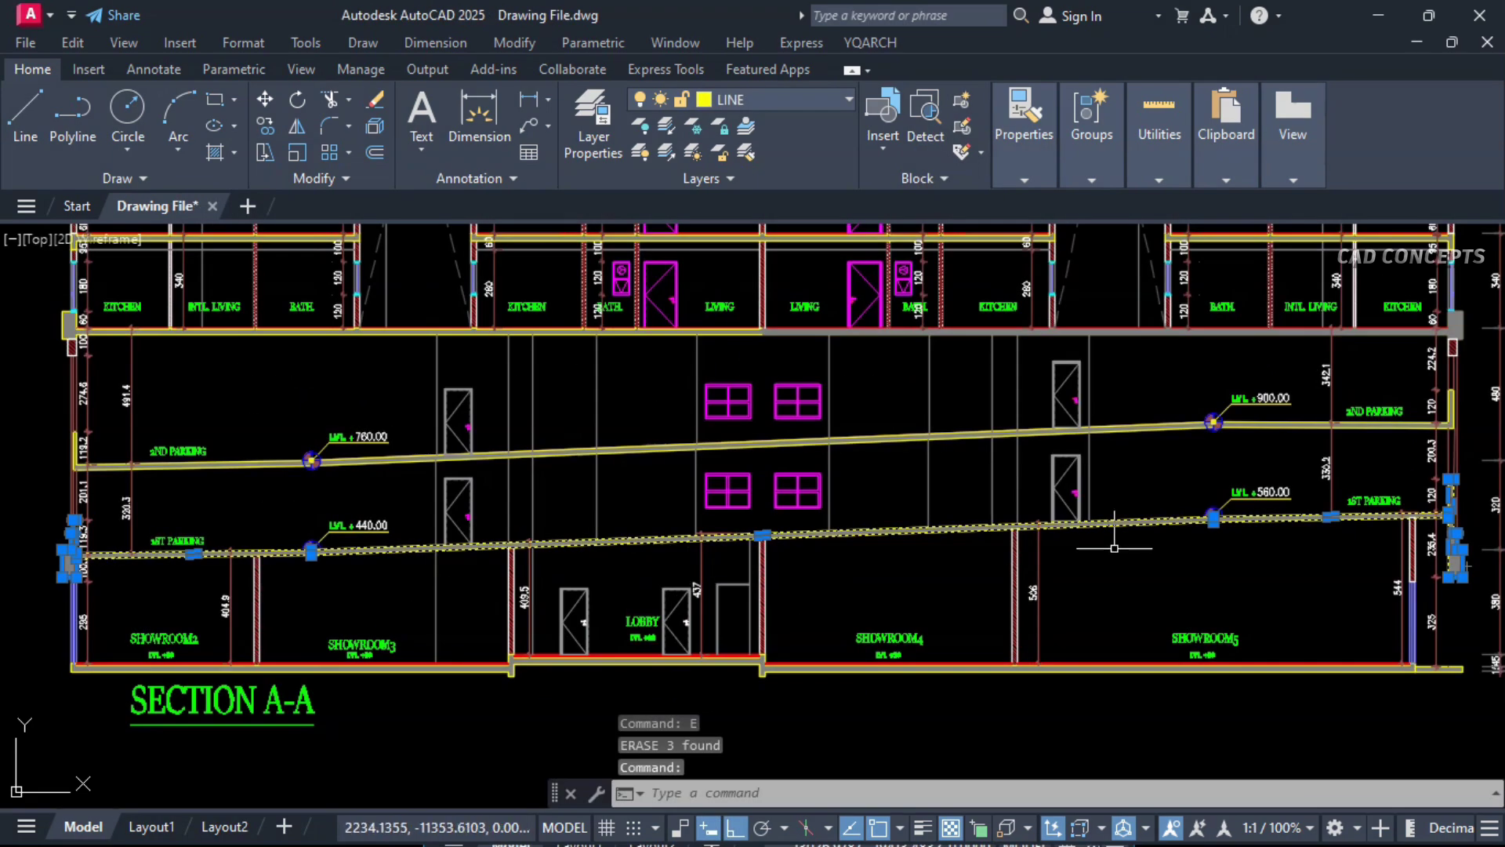
Step: Copy the ramp to empty space below Section A-A
key("Return")
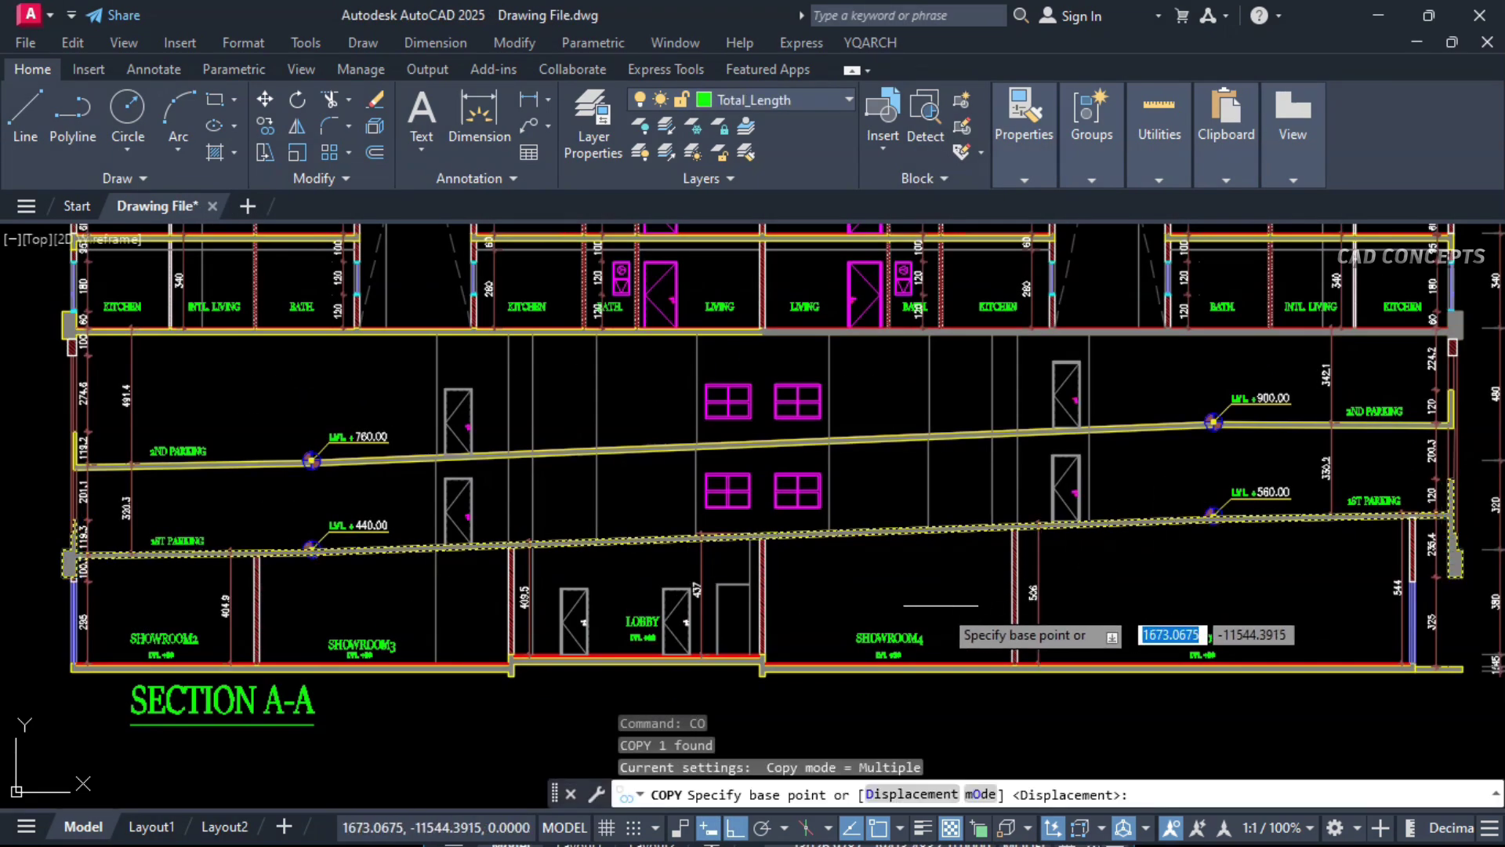
middle_click_drag(1035, 603, 1039, 297)
left_click(898, 279)
left_click(907, 560)
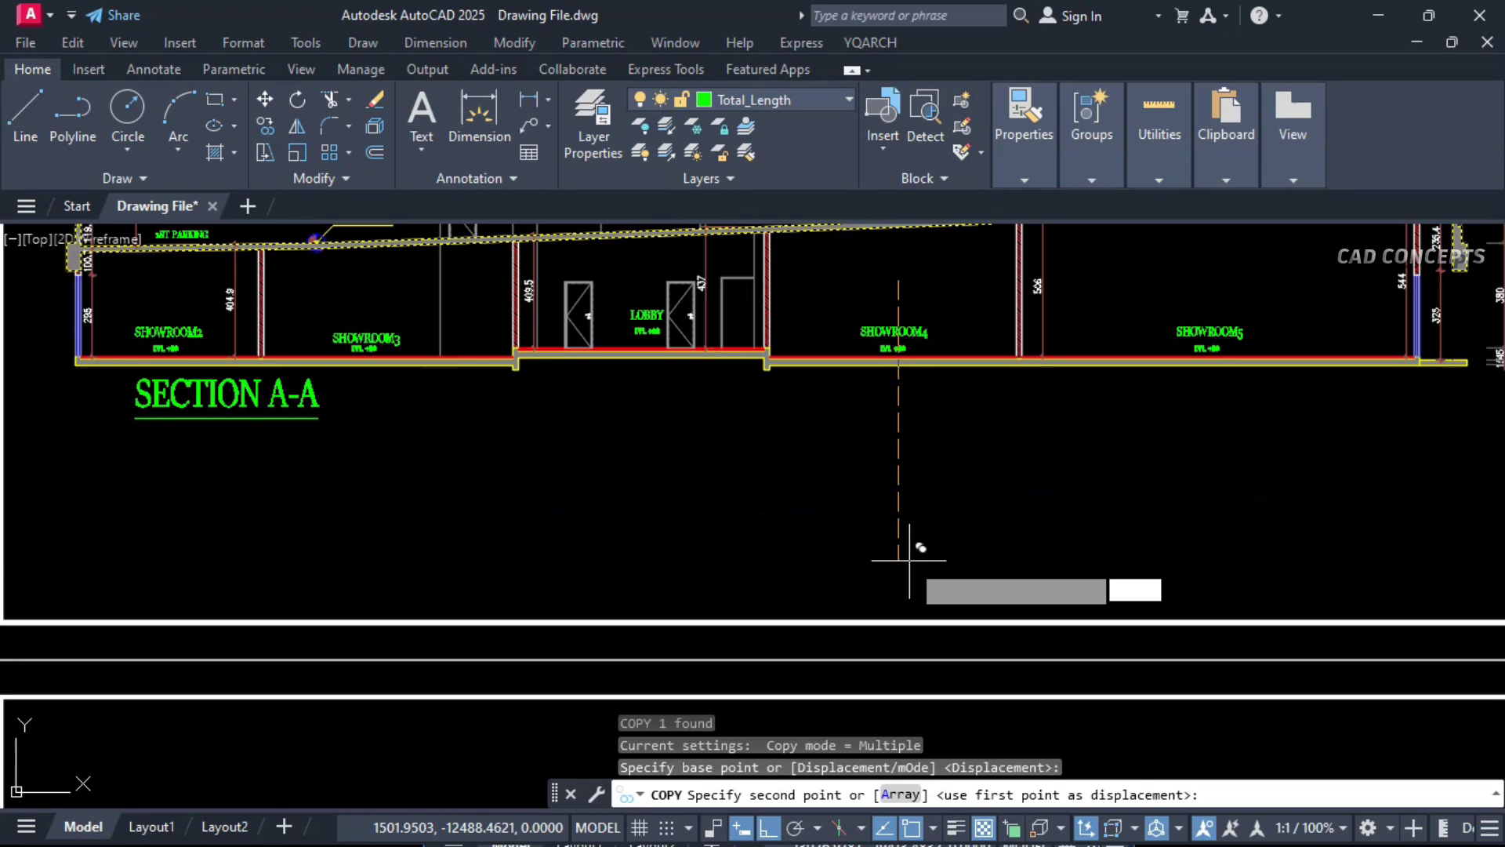
key("Escape")
key("Escape")
Step: Explode the copied ramp into separate lines
left_click(346, 527)
type("x")
key("Return")
left_click(480, 513)
Step: Move the upper sloped line onto the lower line's start and erase the leftover segments
type("m")
key("Return")
left_click(831, 559)
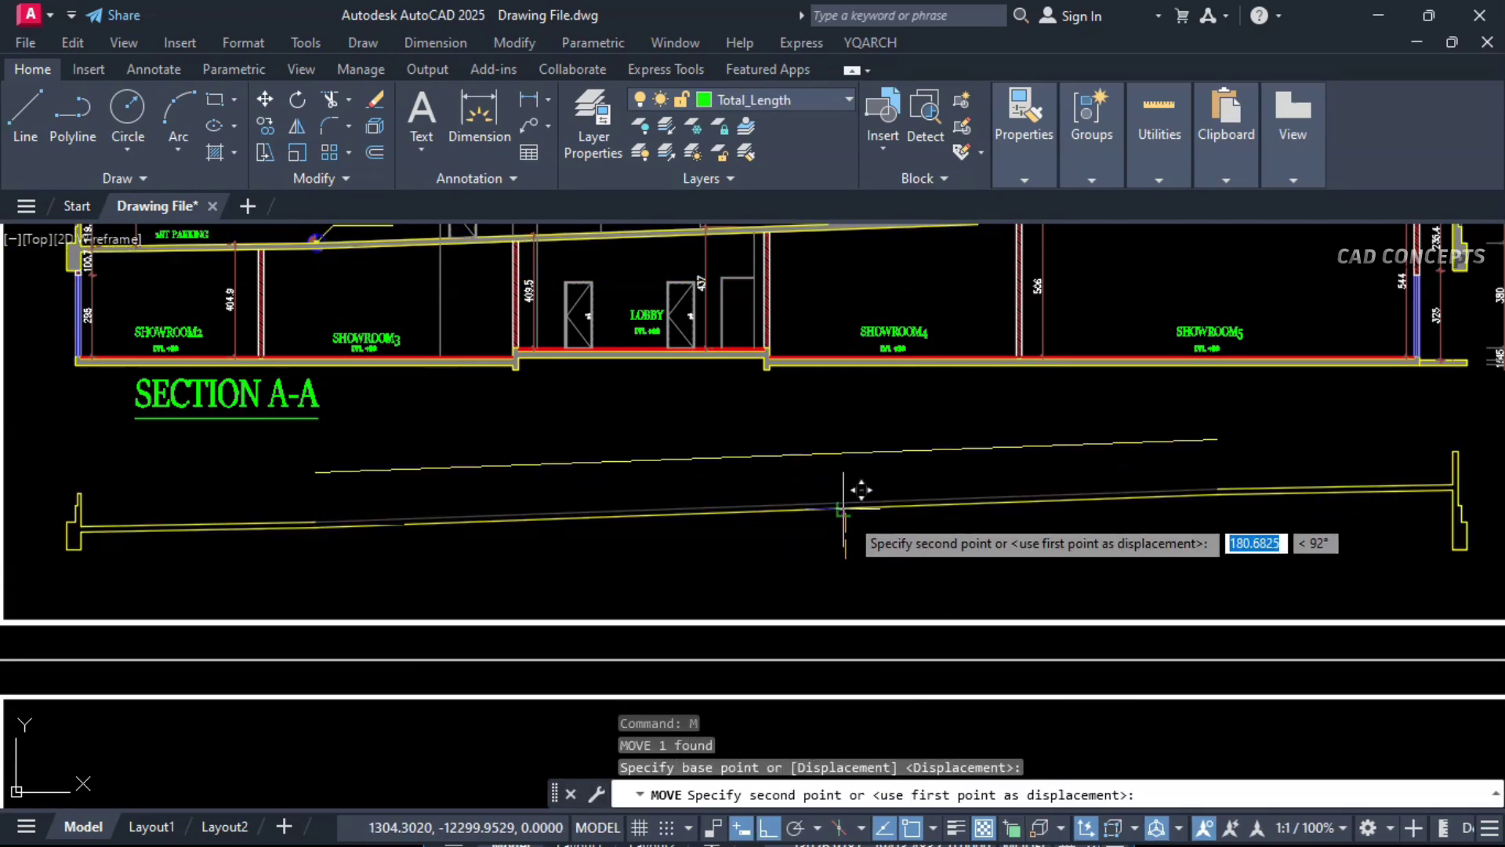
left_click(843, 506)
left_click(1484, 441)
left_click(1382, 580)
key("Delete")
left_click(449, 577)
middle_click_drag(747, 474, 705, 514)
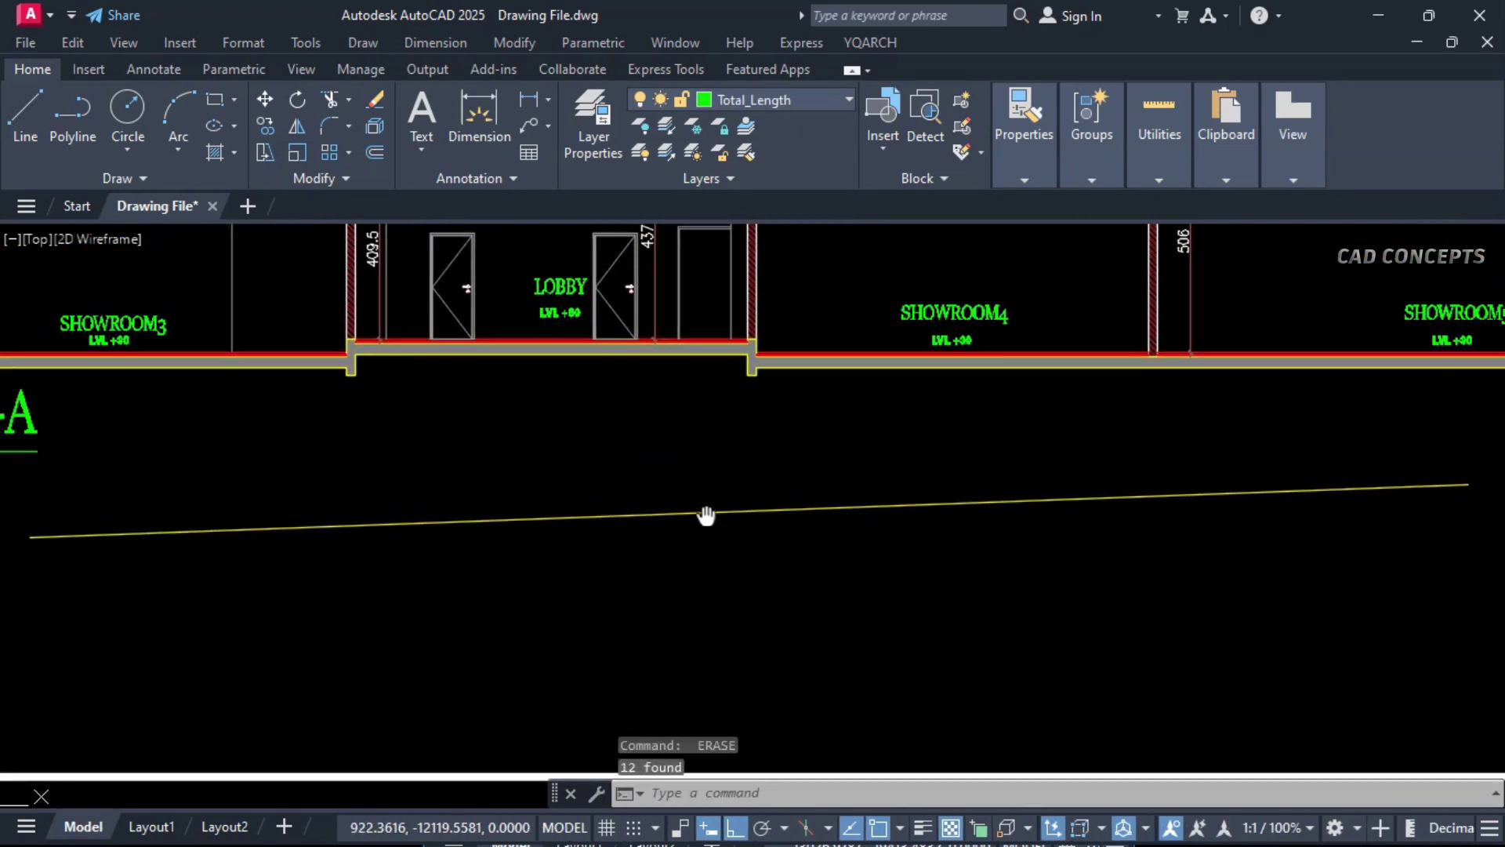
Step: Dimension the copied slope line with a 120 vertical and 3260 horizontal linear dimension
left_click(529, 100)
left_click(25, 535)
left_click(1462, 483)
left_click(1491, 510)
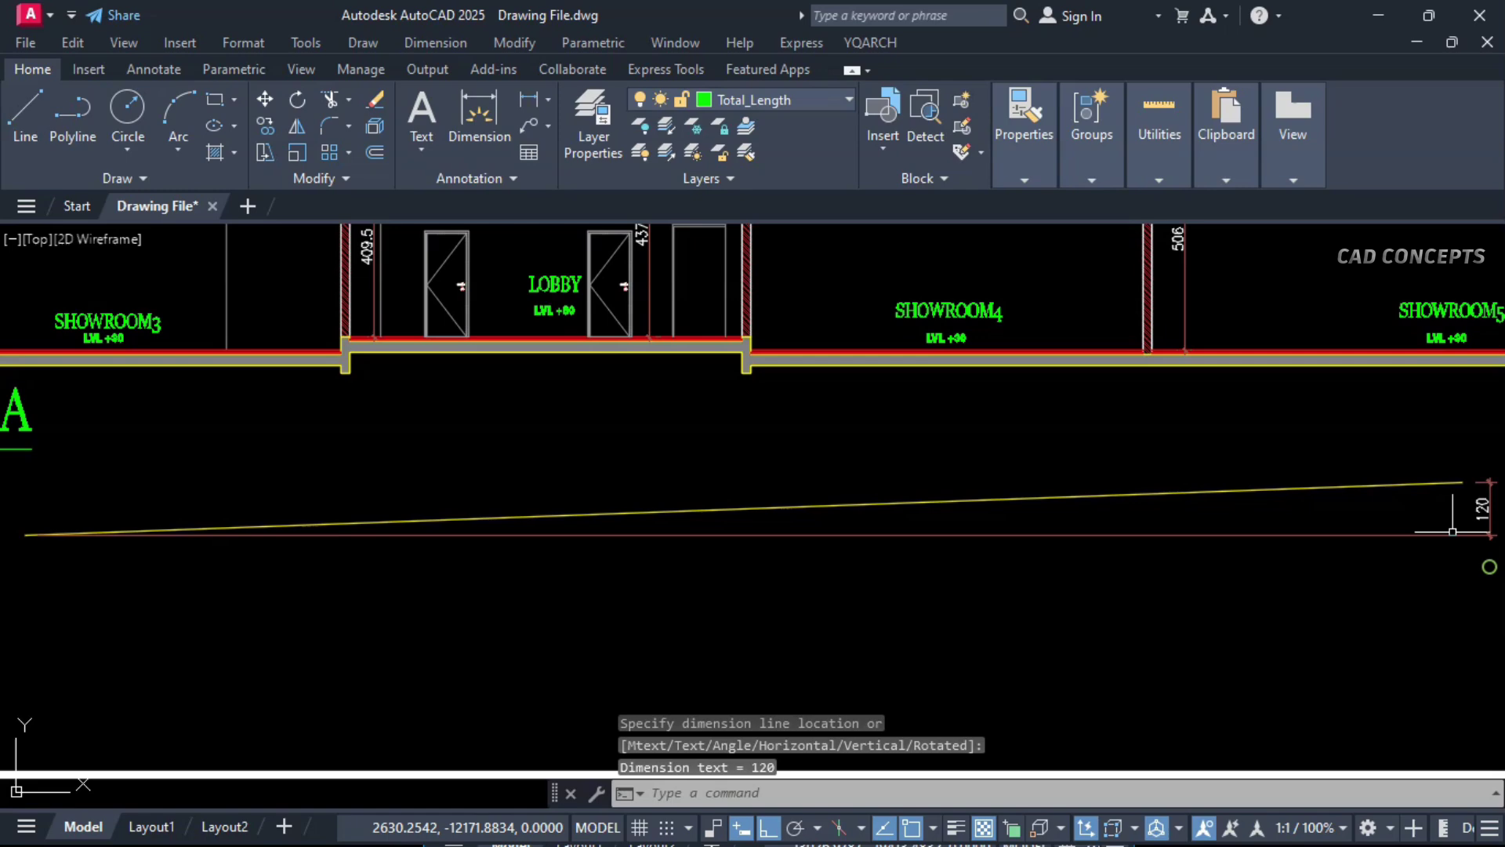
key("Return")
left_click(1463, 483)
left_click(25, 535)
left_click(664, 459)
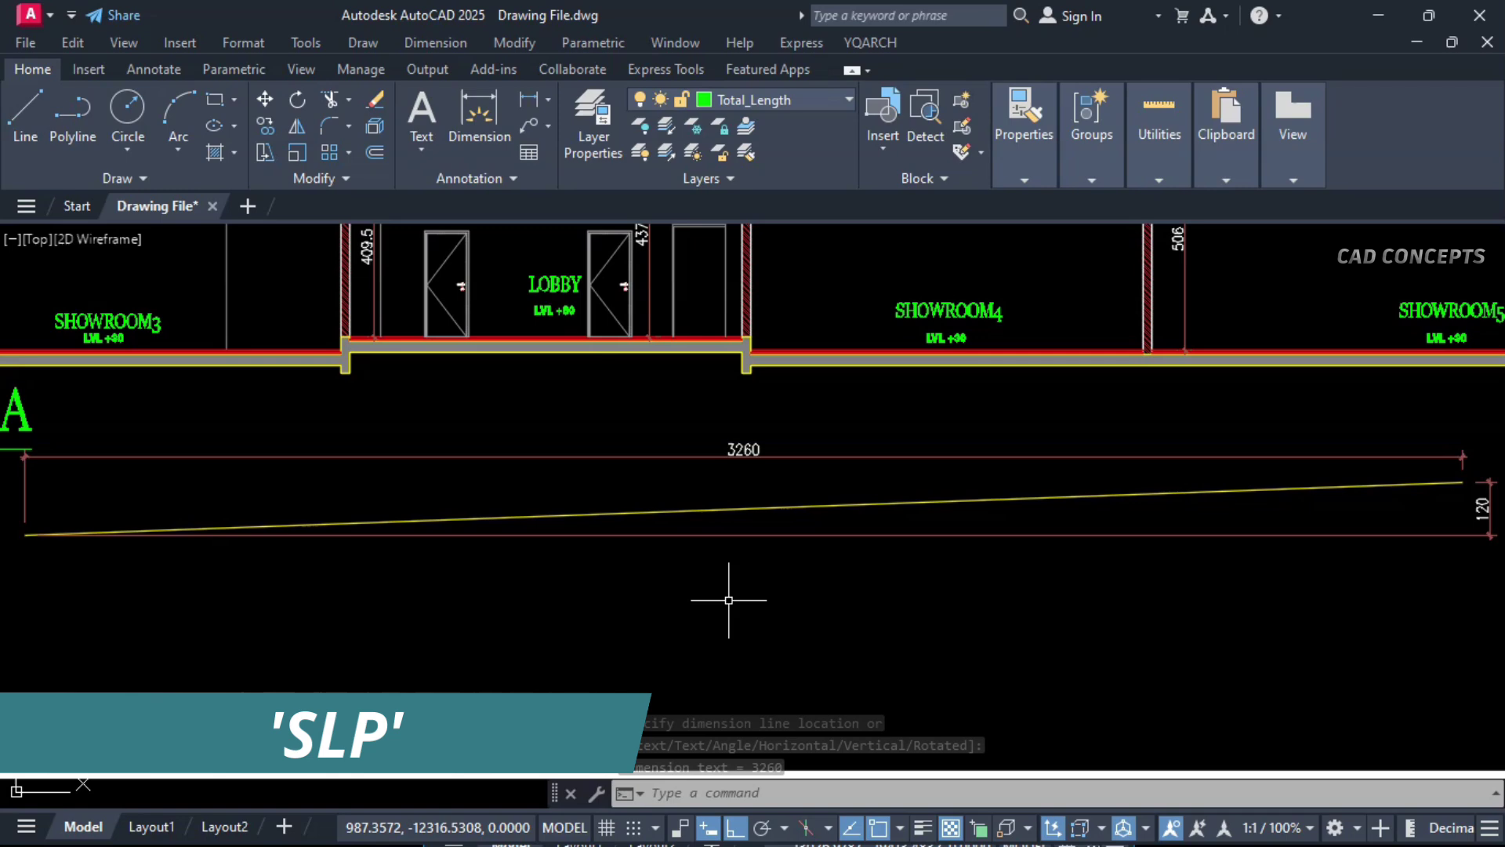
type("SLP")
Step: Compute slope percentage from length 3260 and height 120, placing 3.68% above the line
key("Return")
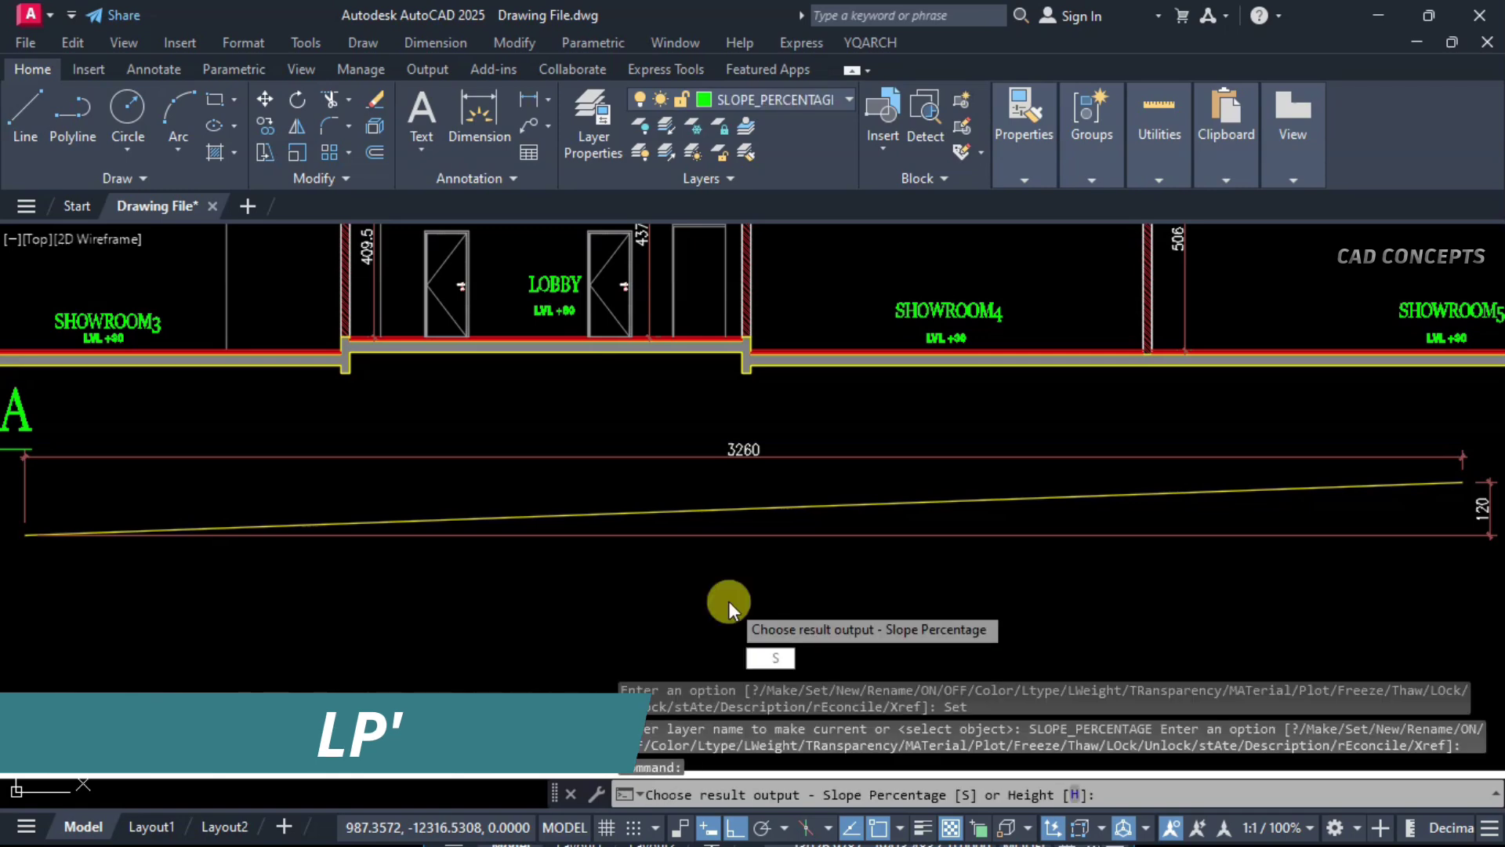
type("S")
key("Return")
type("3260")
key("Return")
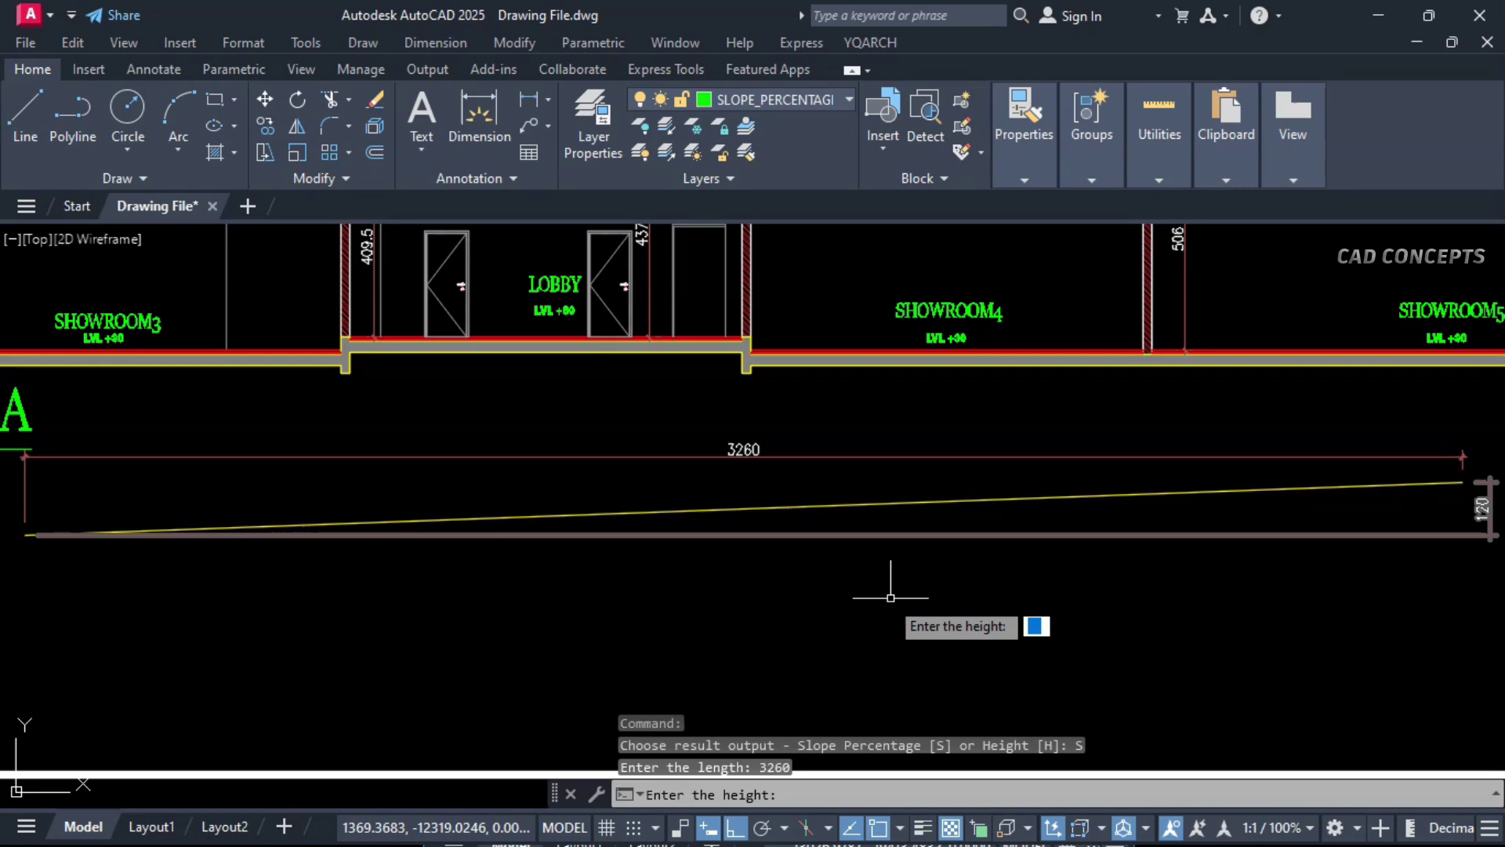
type("12")
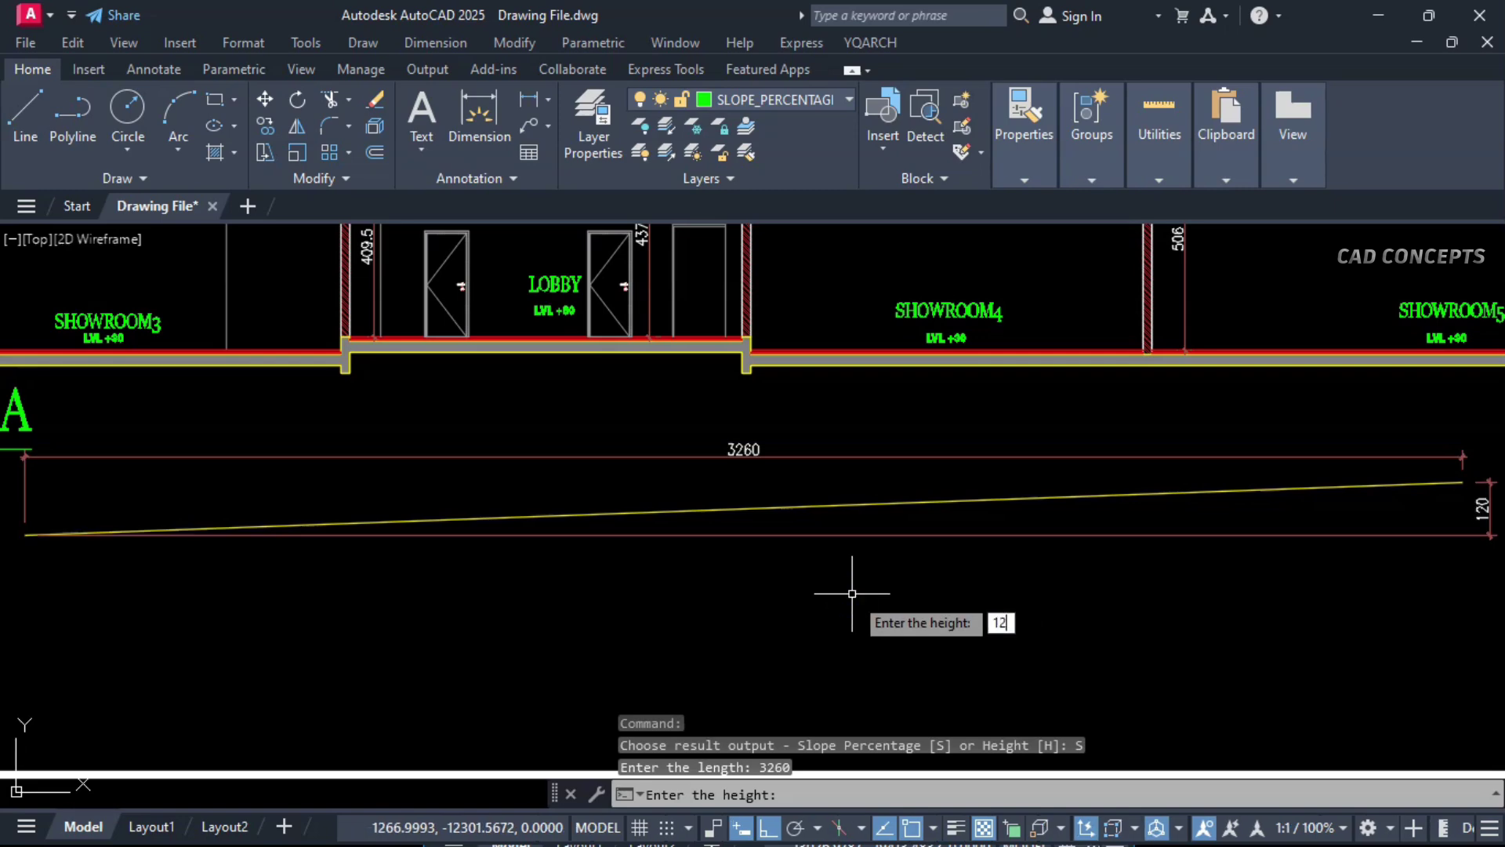
type("0")
key("Return")
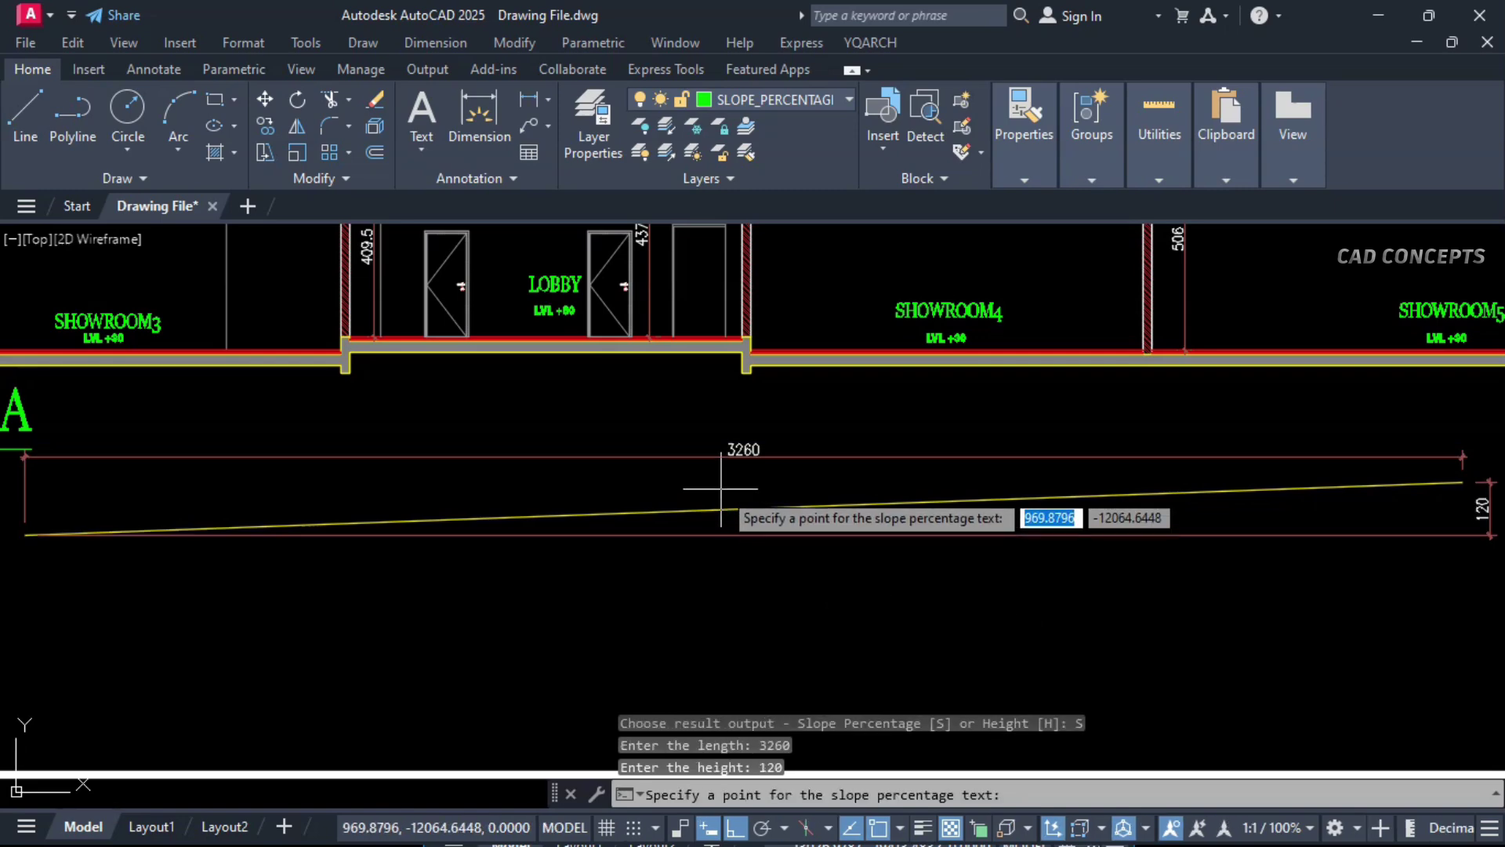
left_click(720, 489)
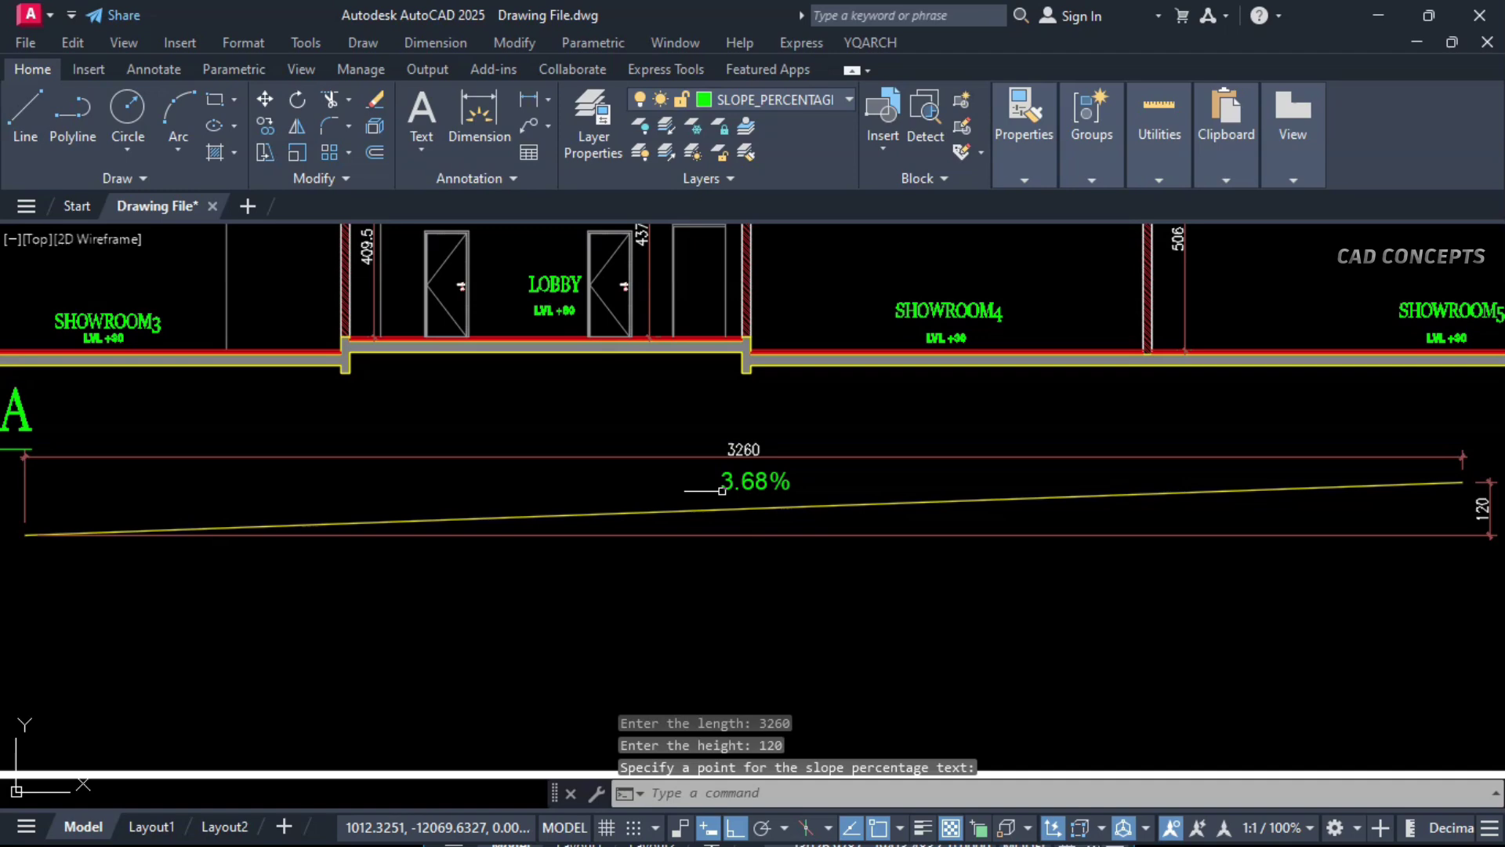
Step: Erase the 120 height dimension
left_click(1484, 509)
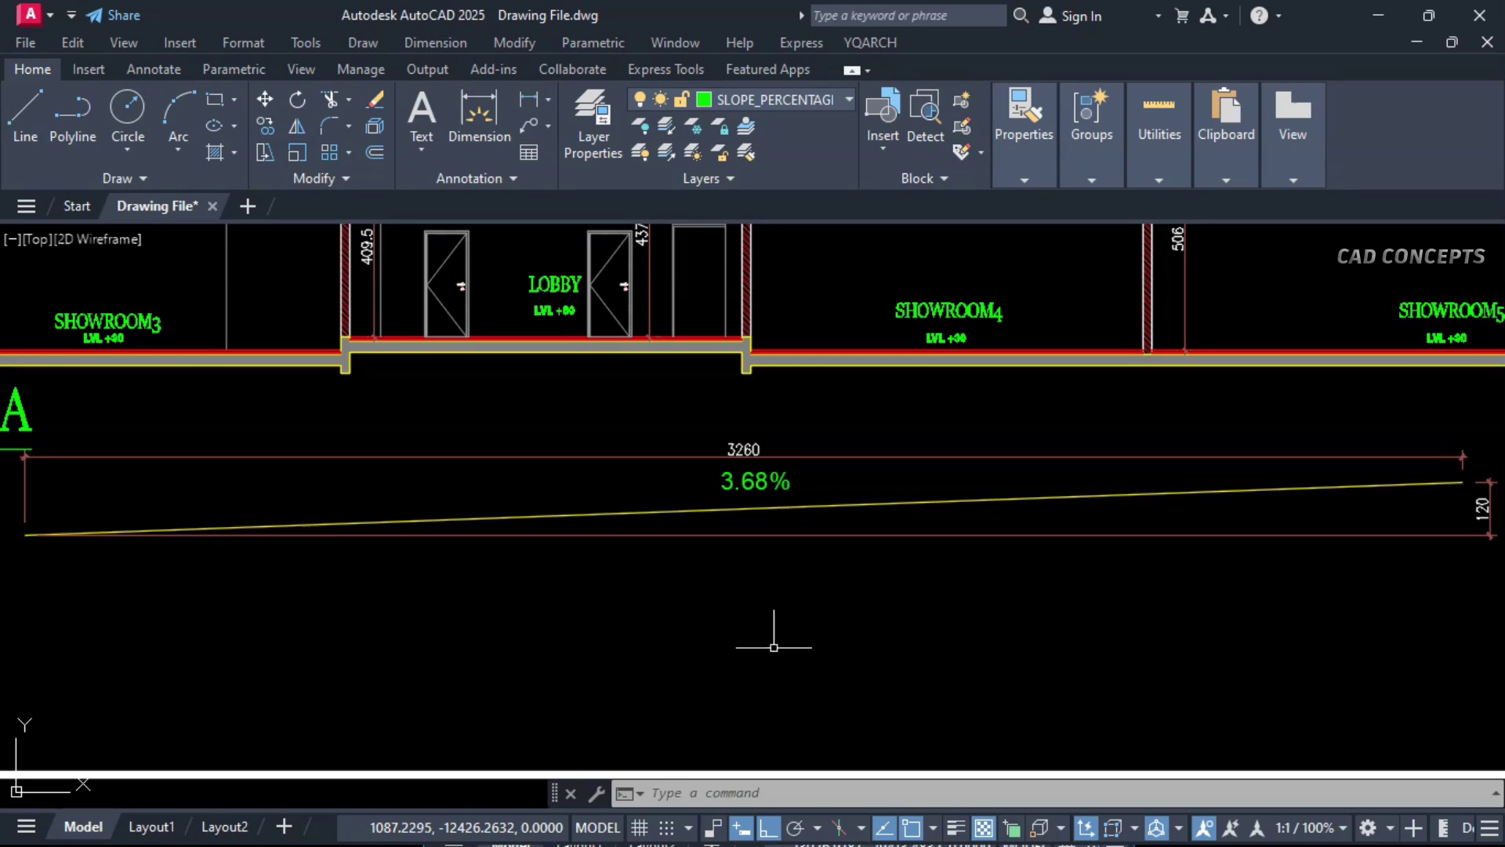
left_click(1443, 535)
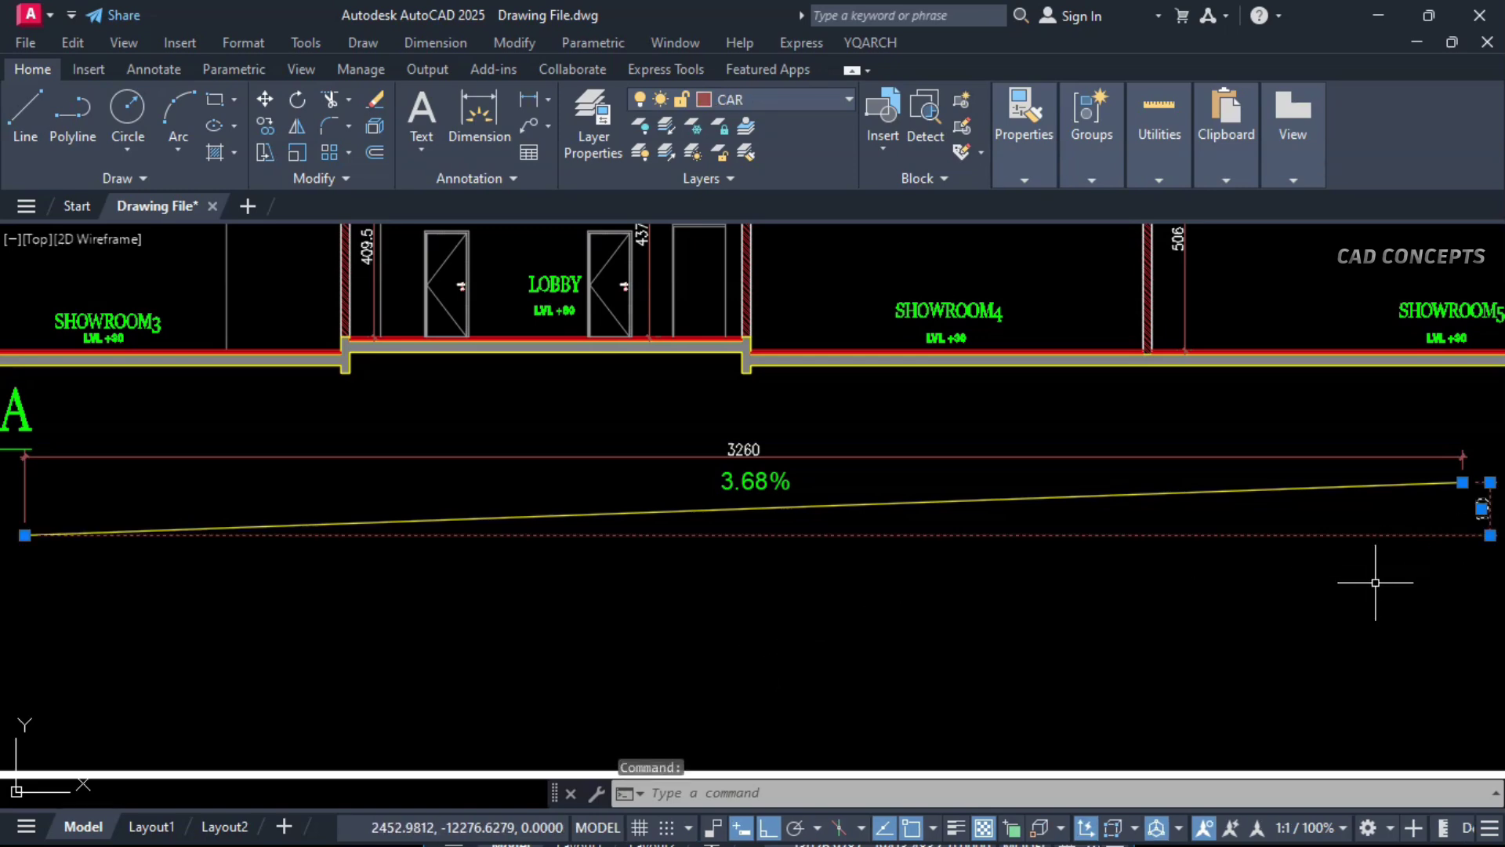
key("Delete")
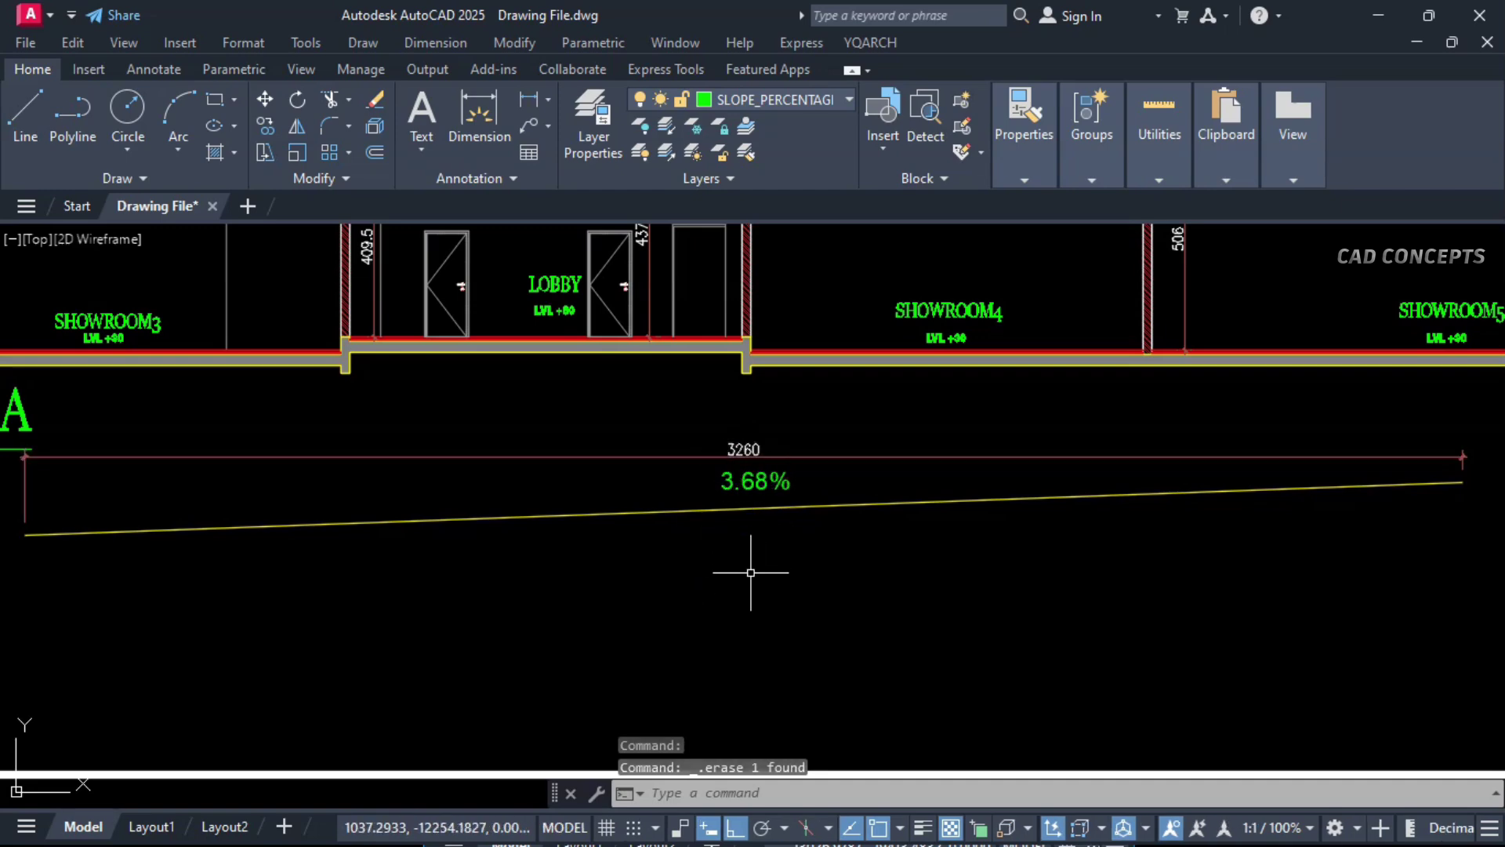
Step: Run SLP for height with length 3260 and slope 3.68, placing 'Height: 119.97' below the ramp
type("SLP")
key("Return")
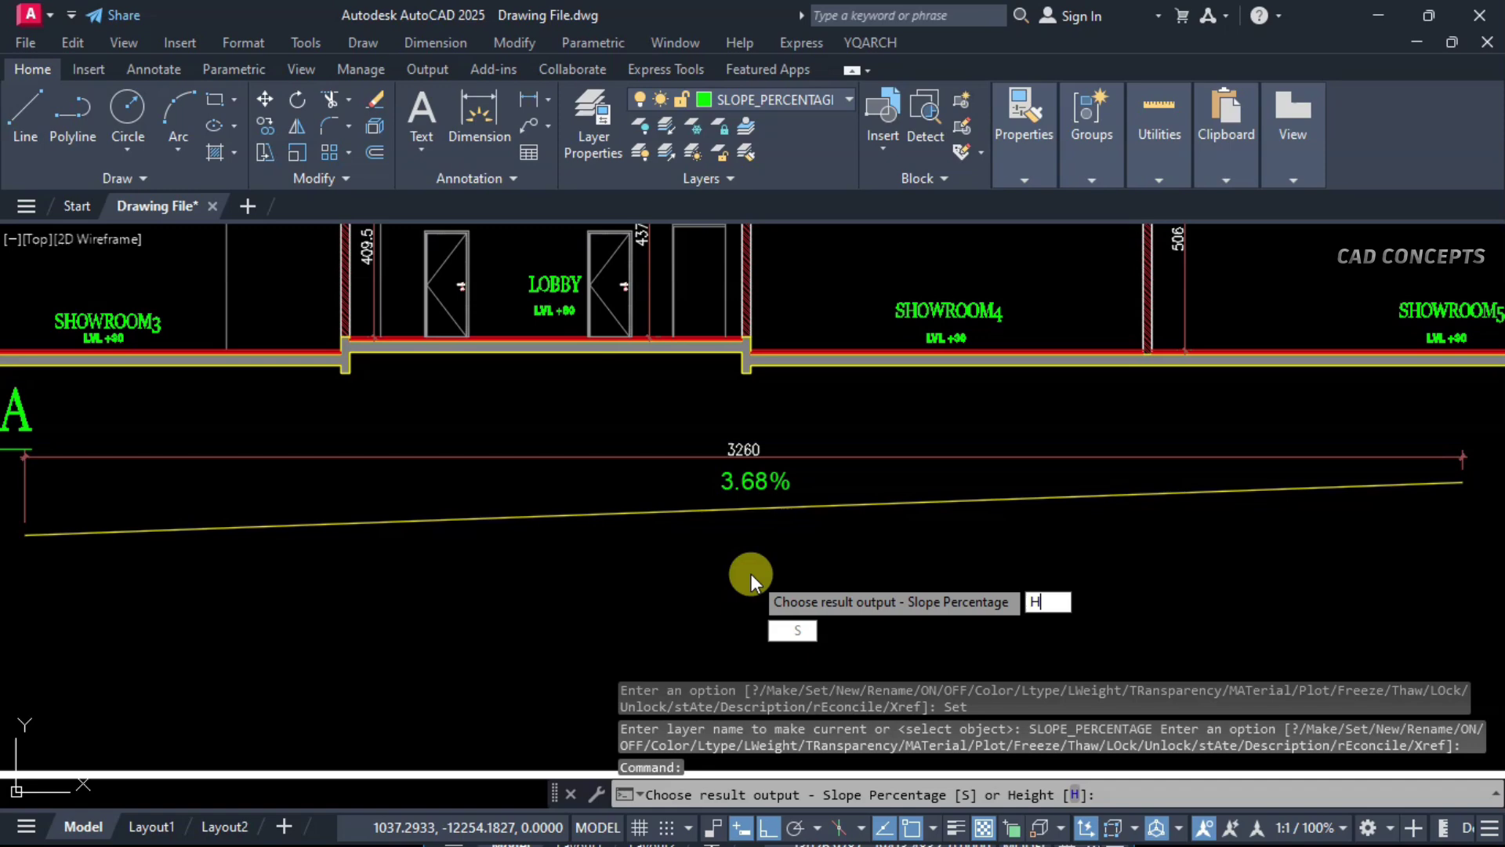
key("Return")
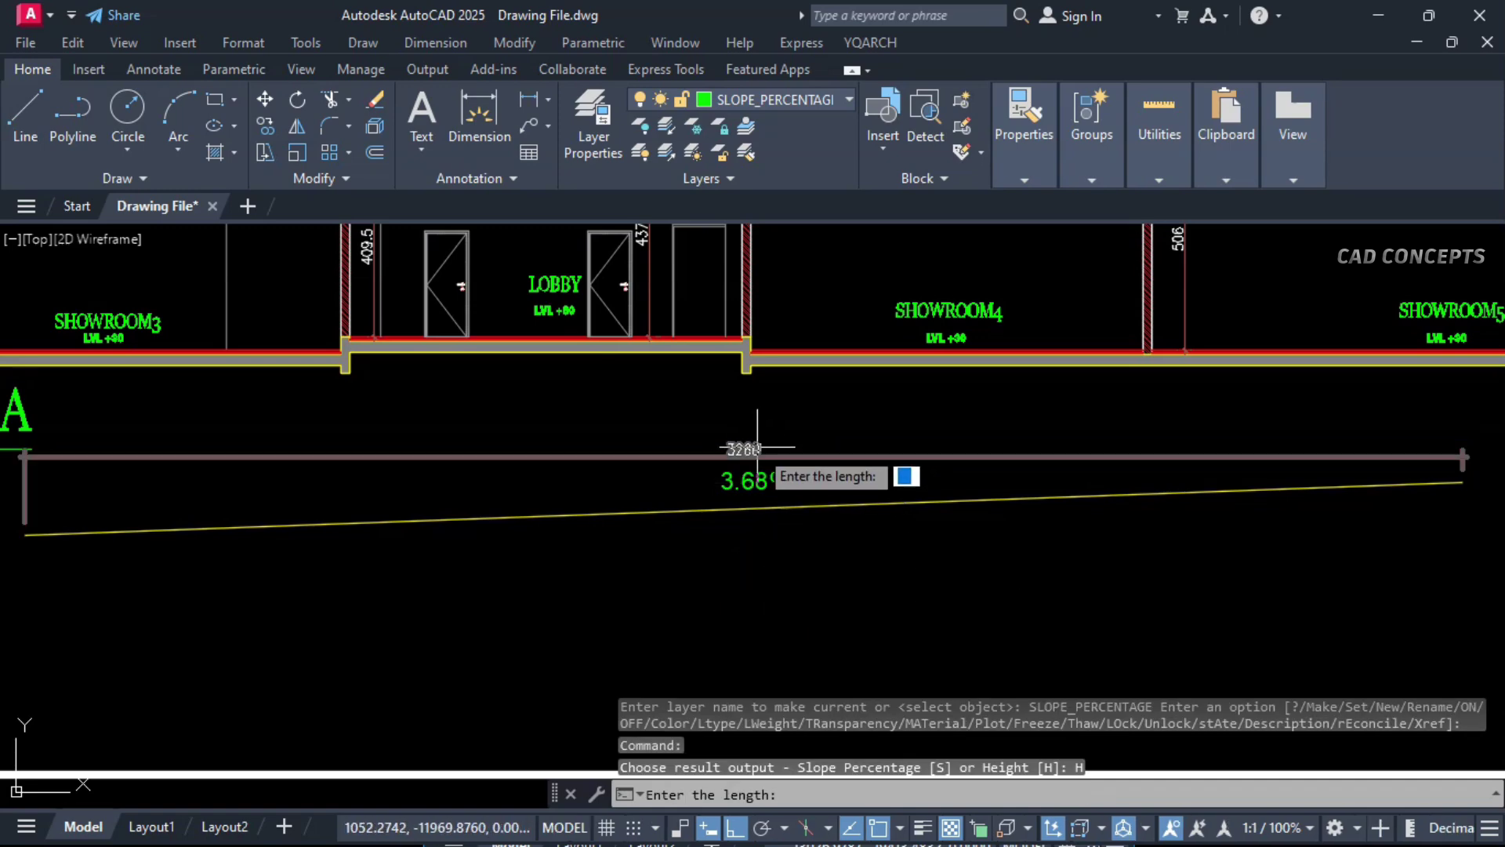
type("326")
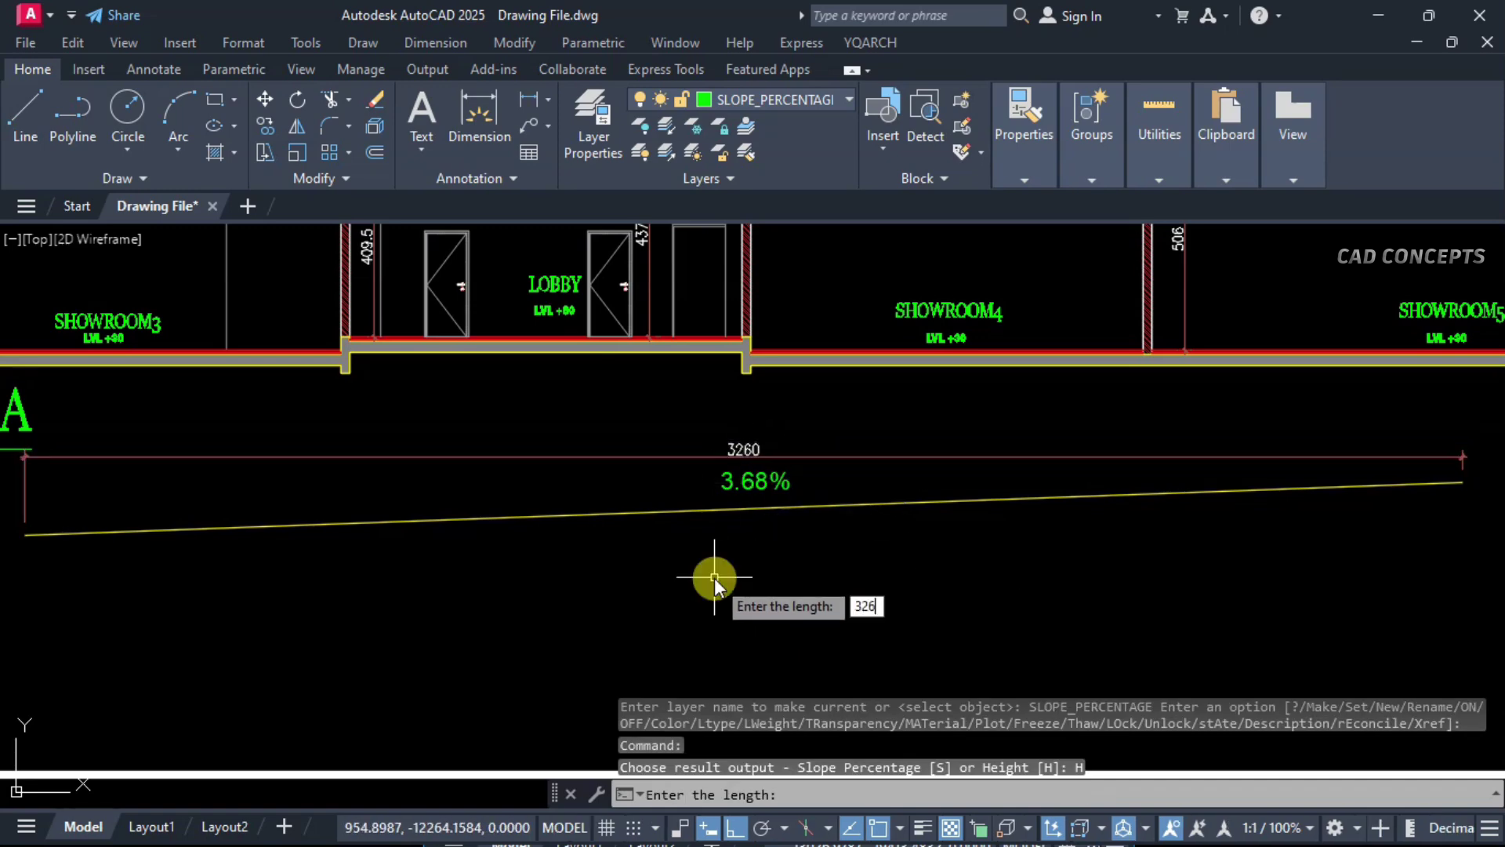
type("0")
key("Return")
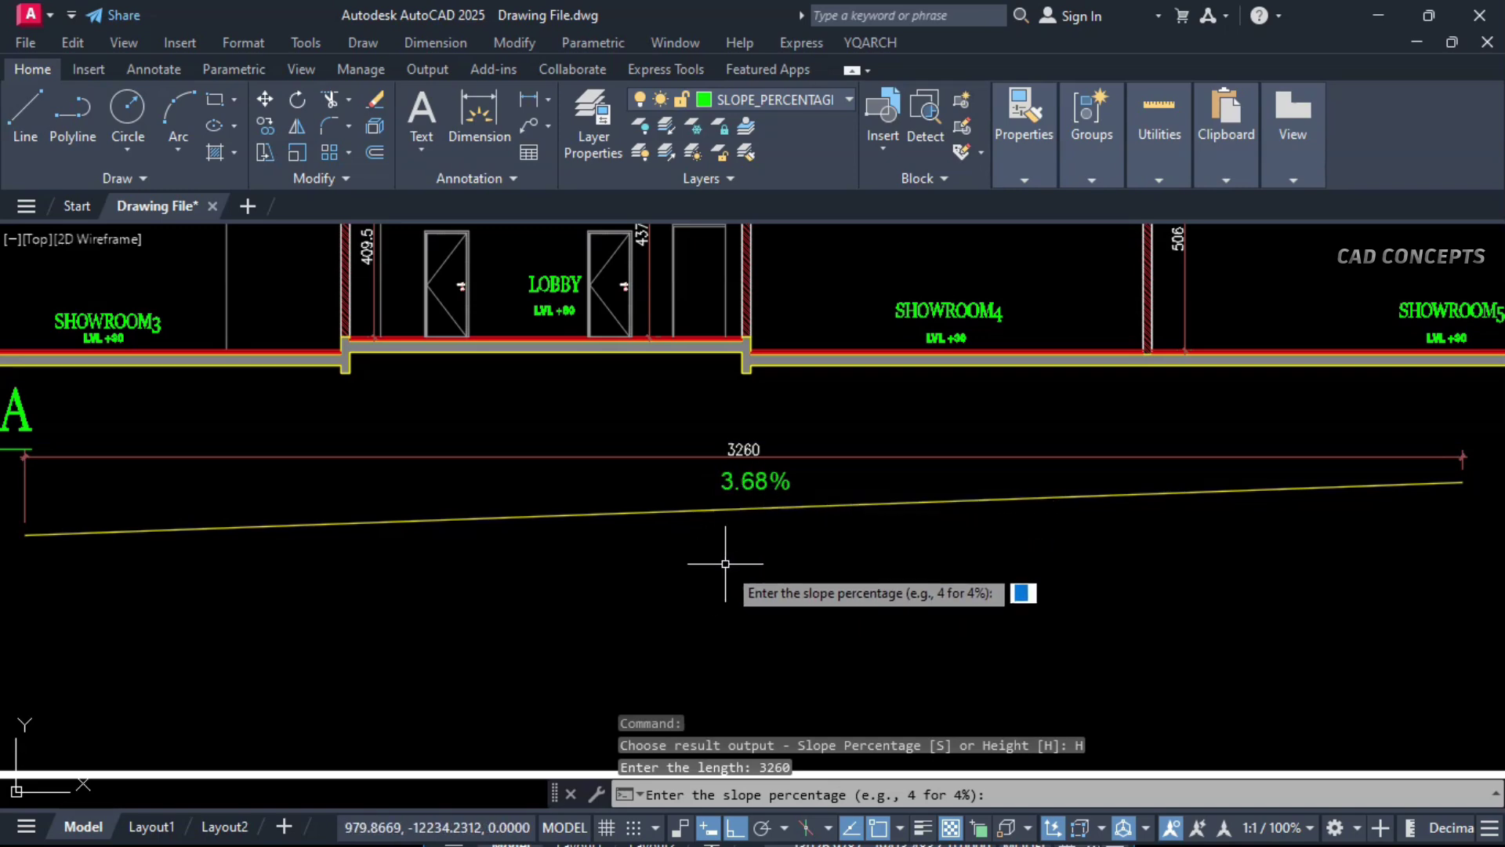
type("3.68")
key("Return")
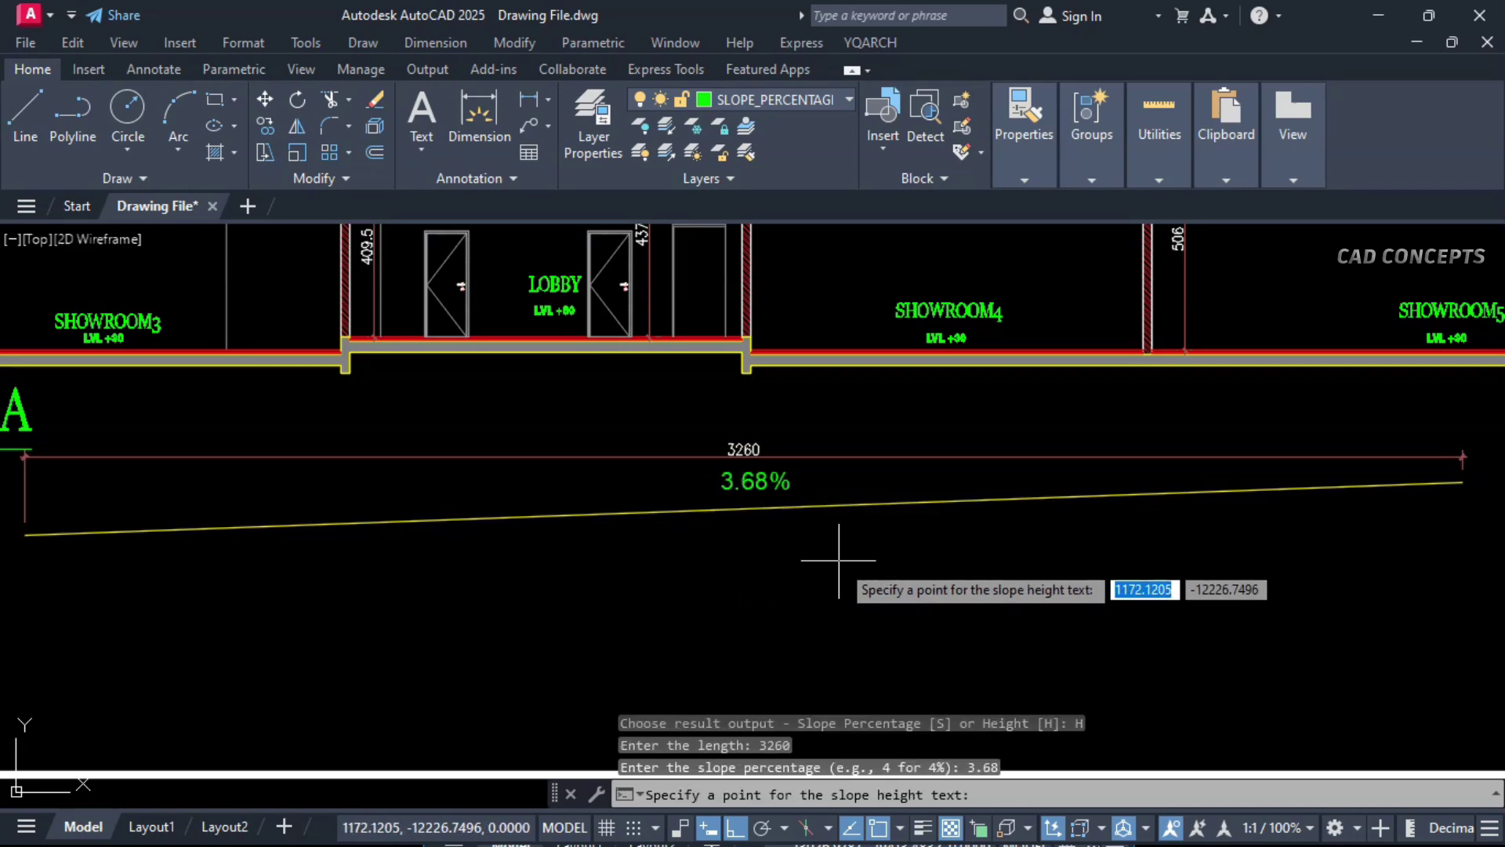
left_click(1043, 563)
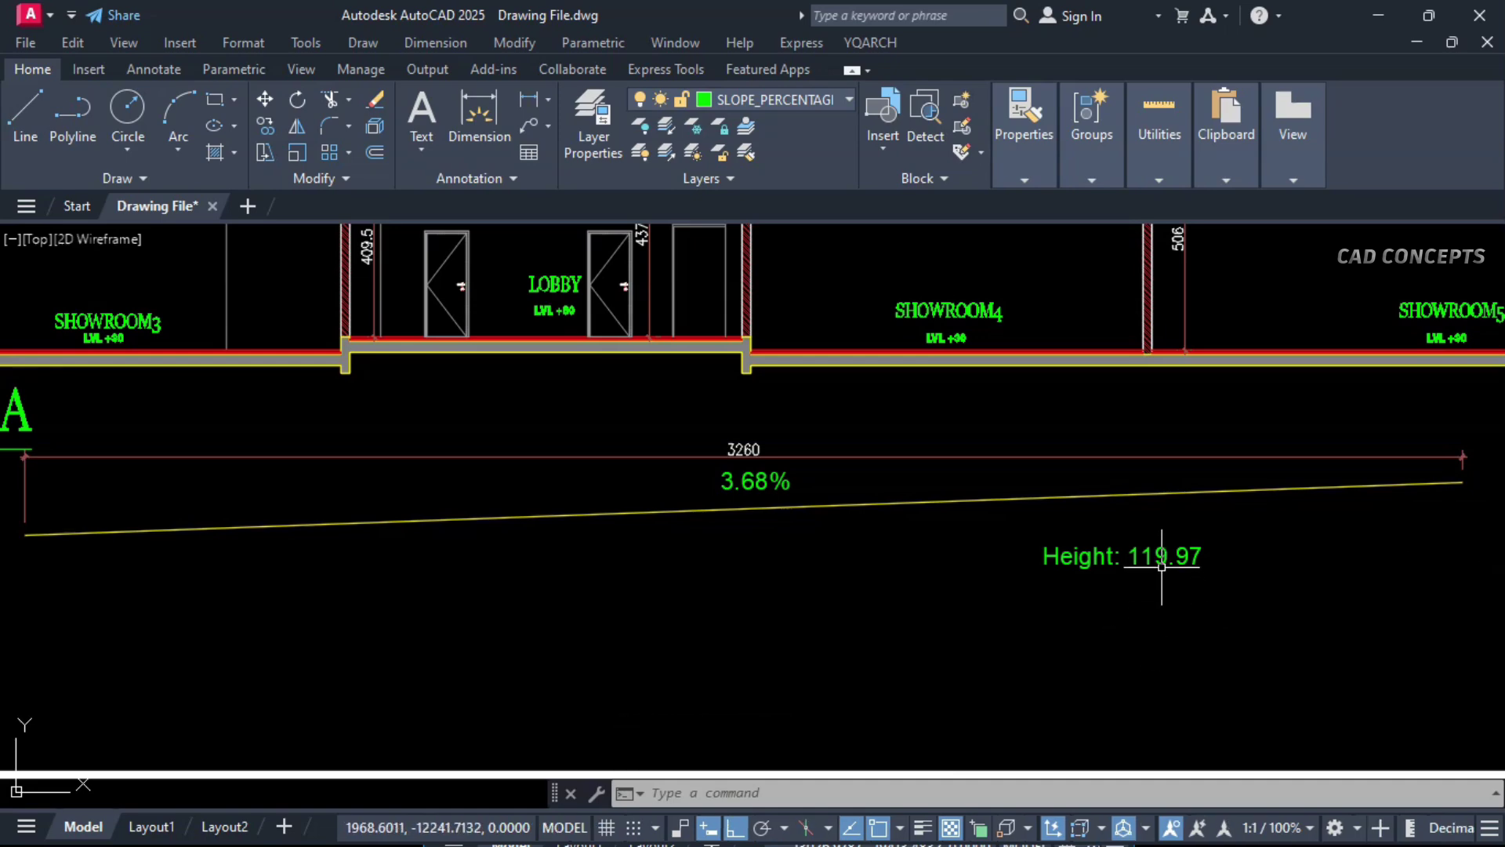
left_click(1198, 604)
left_click(623, 437)
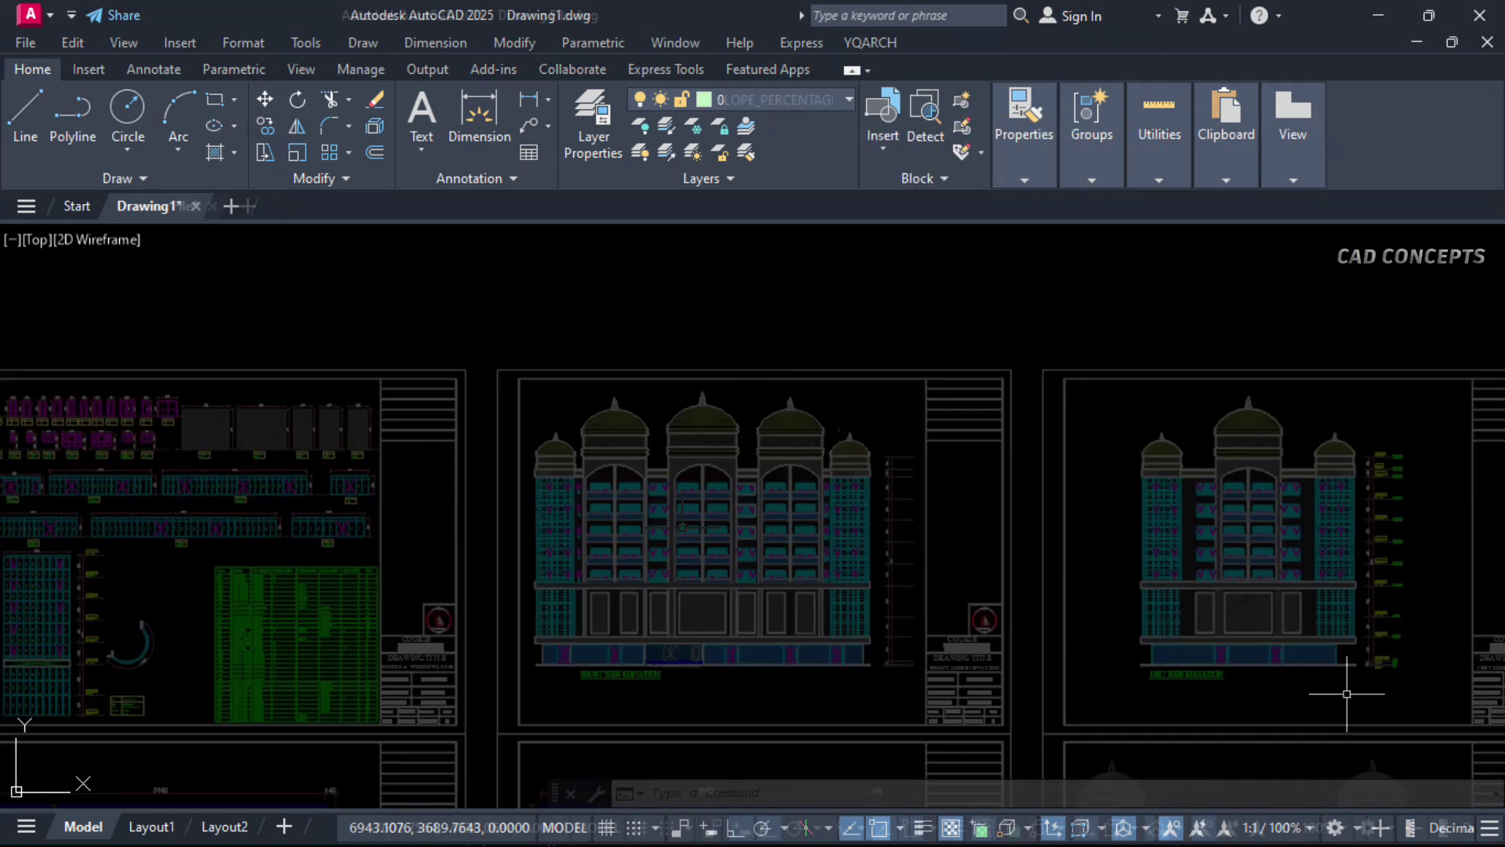
Step: Run ALR on the large dome's arc and place its 'Length = 1188.47 CM & 578.16 R' label above it
scroll(632, 407, "up", 8)
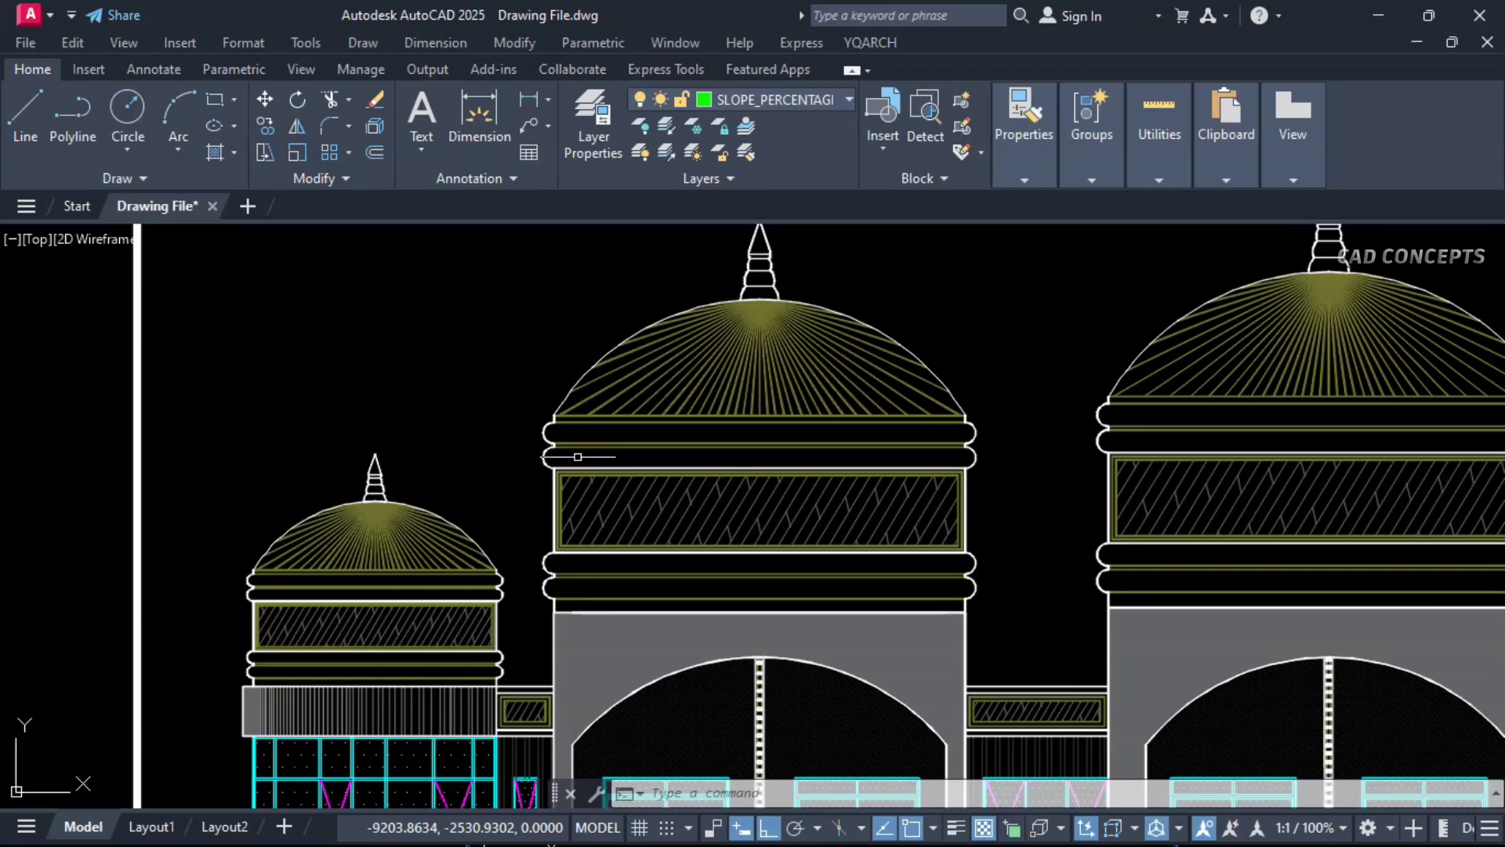
middle_click_drag(615, 411, 591, 427)
middle_click_drag(1025, 417, 562, 462)
middle_click_drag(1084, 388, 401, 459)
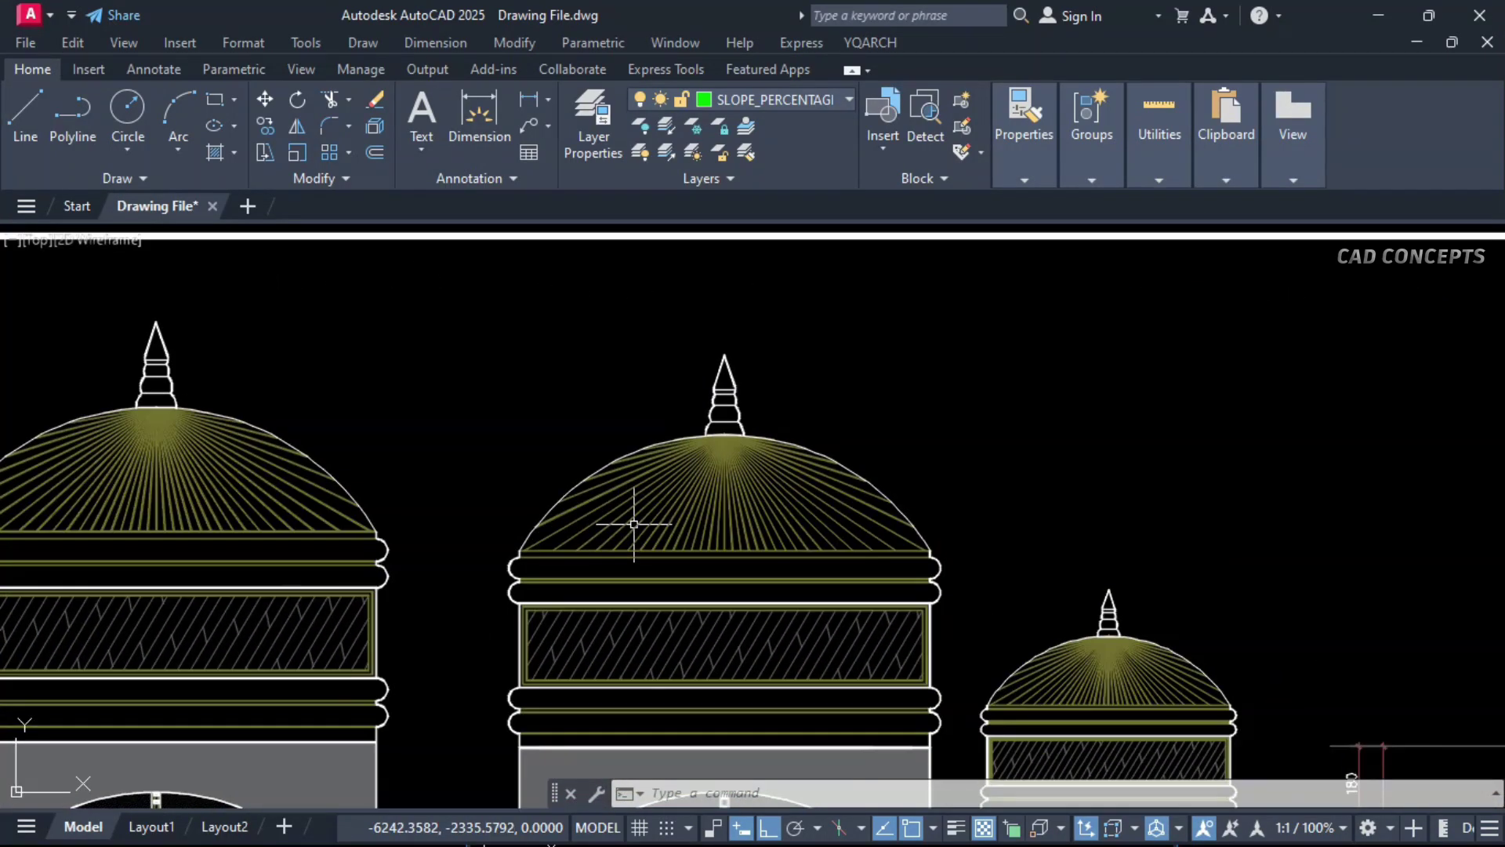
scroll(634, 539, "up", 2)
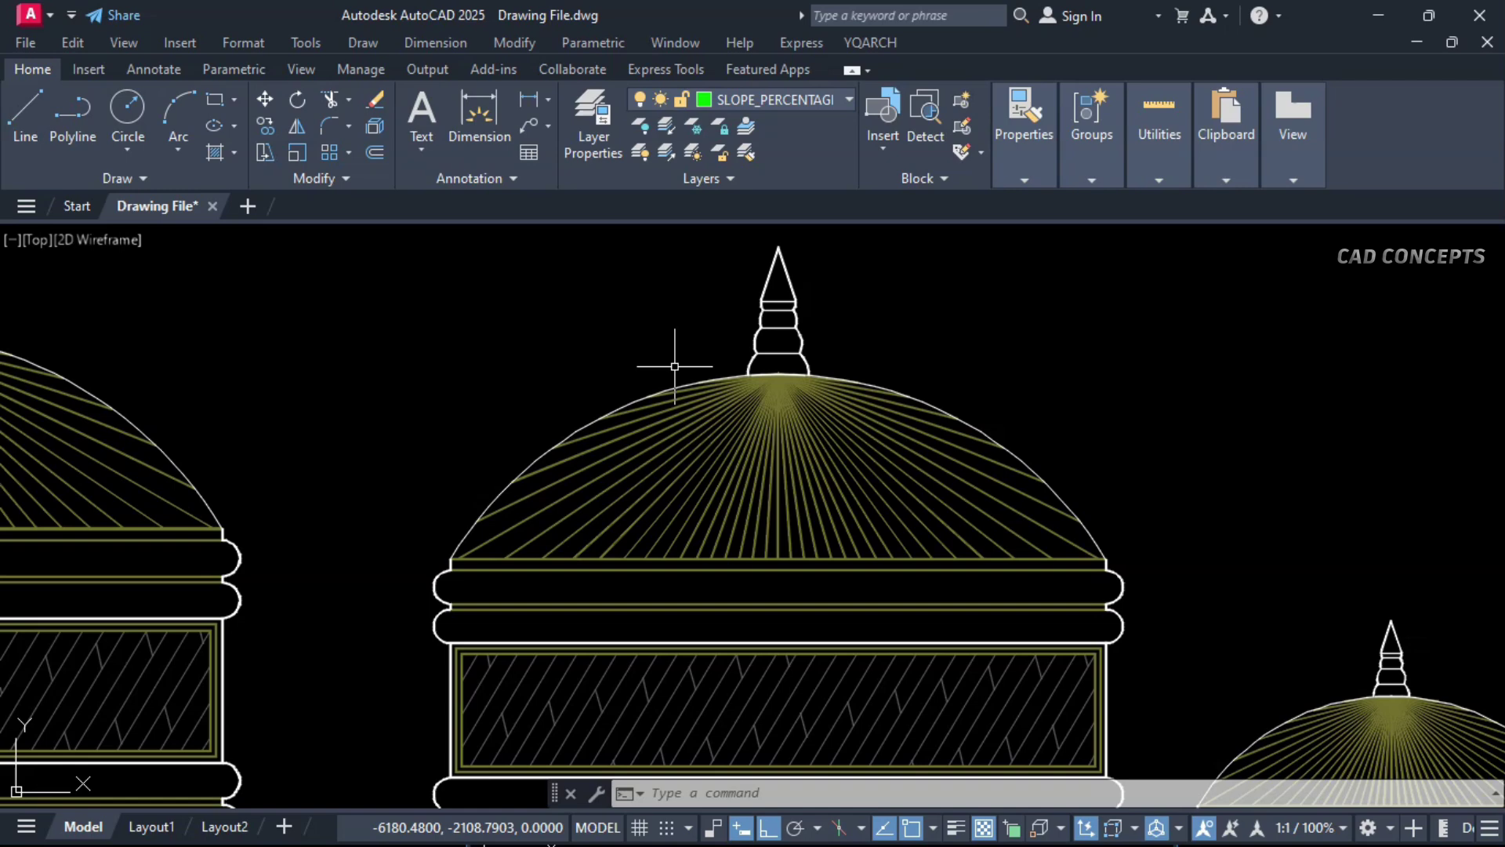
type("ALR")
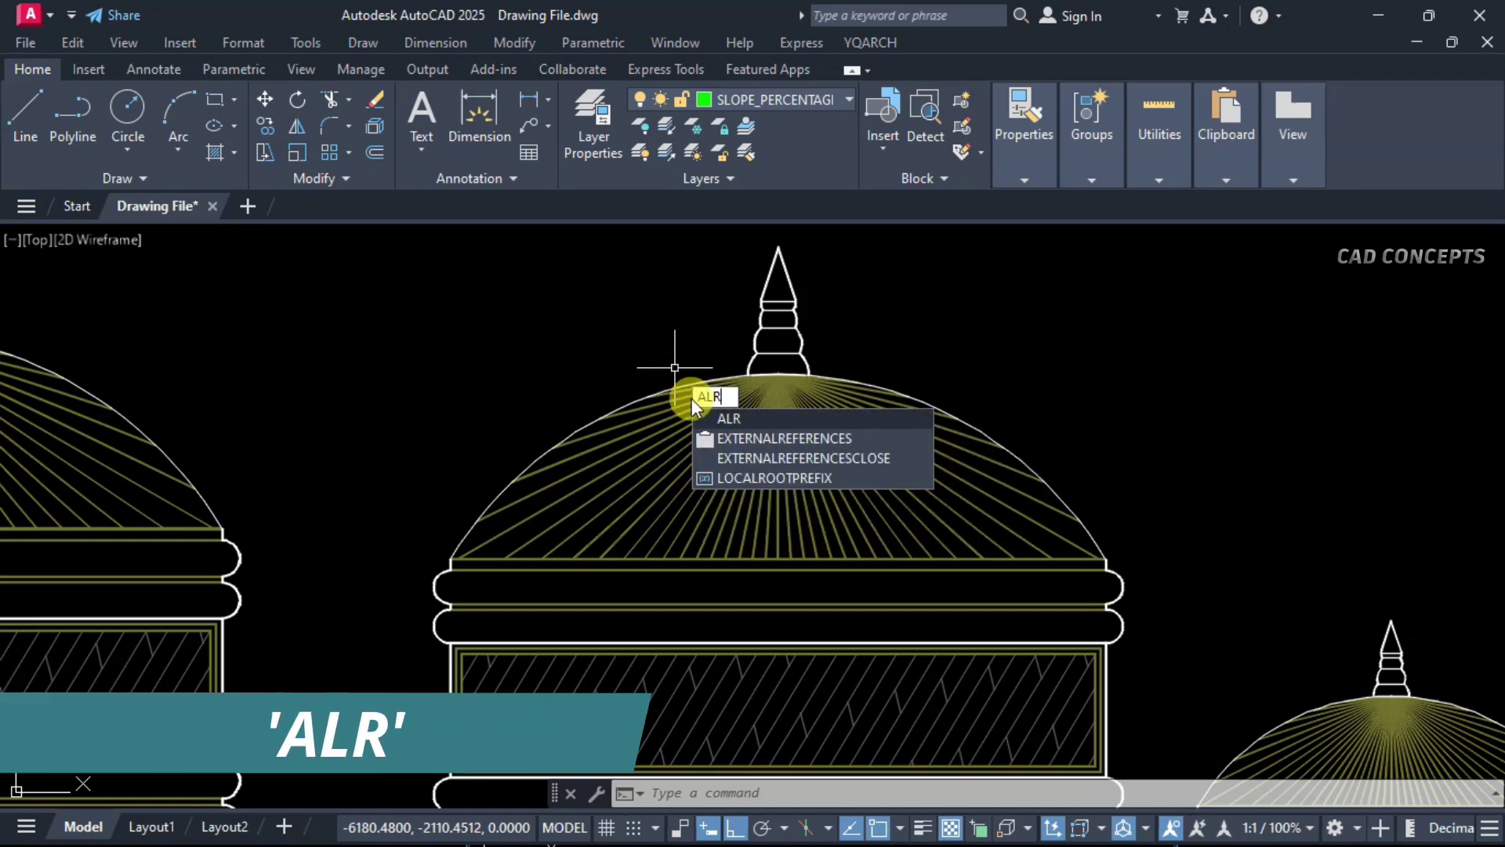
left_click(734, 417)
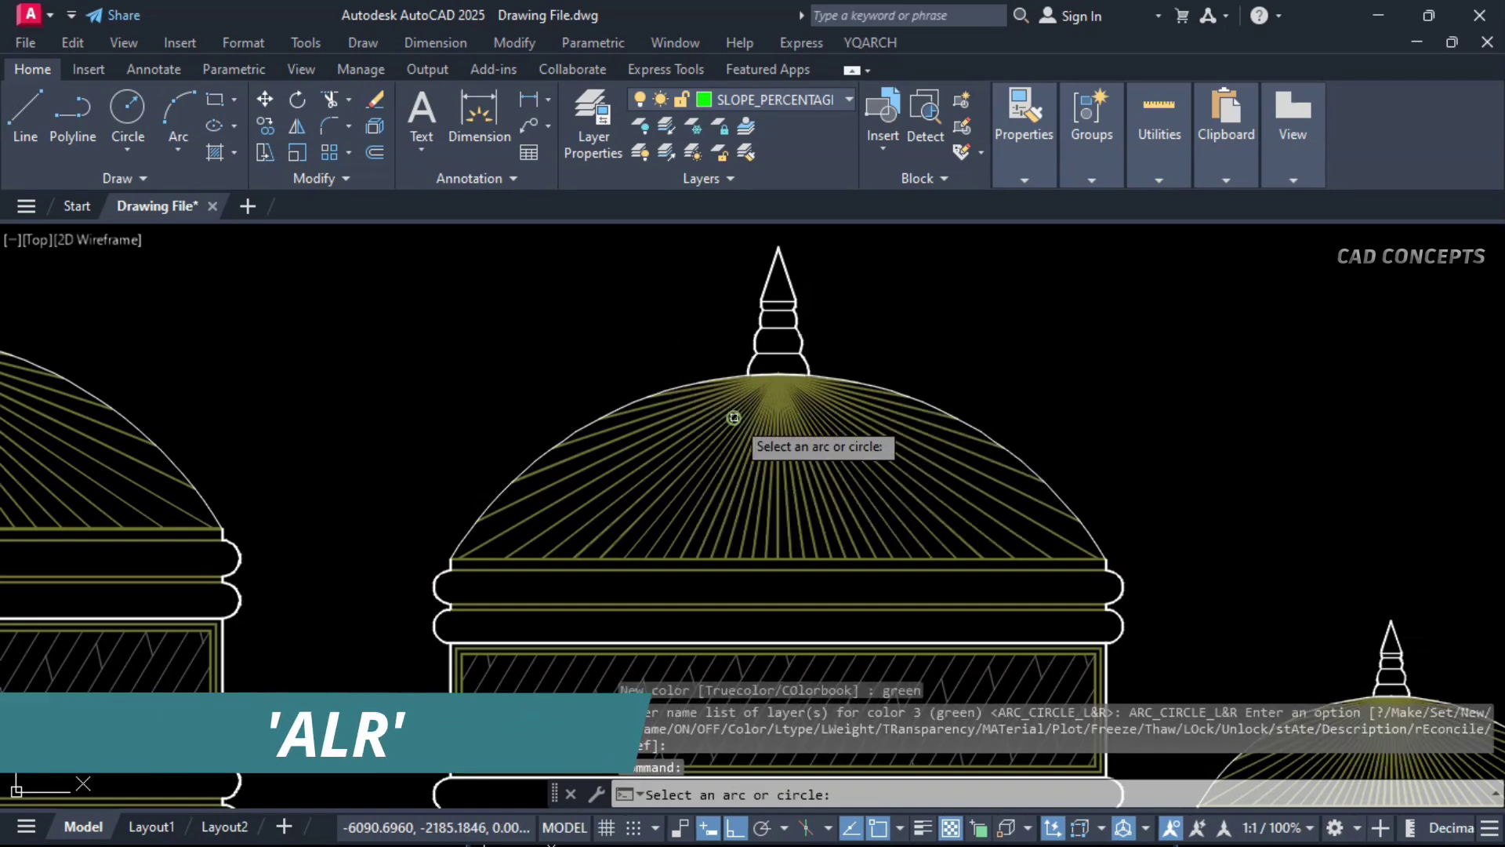
left_click(929, 410)
left_click(962, 345)
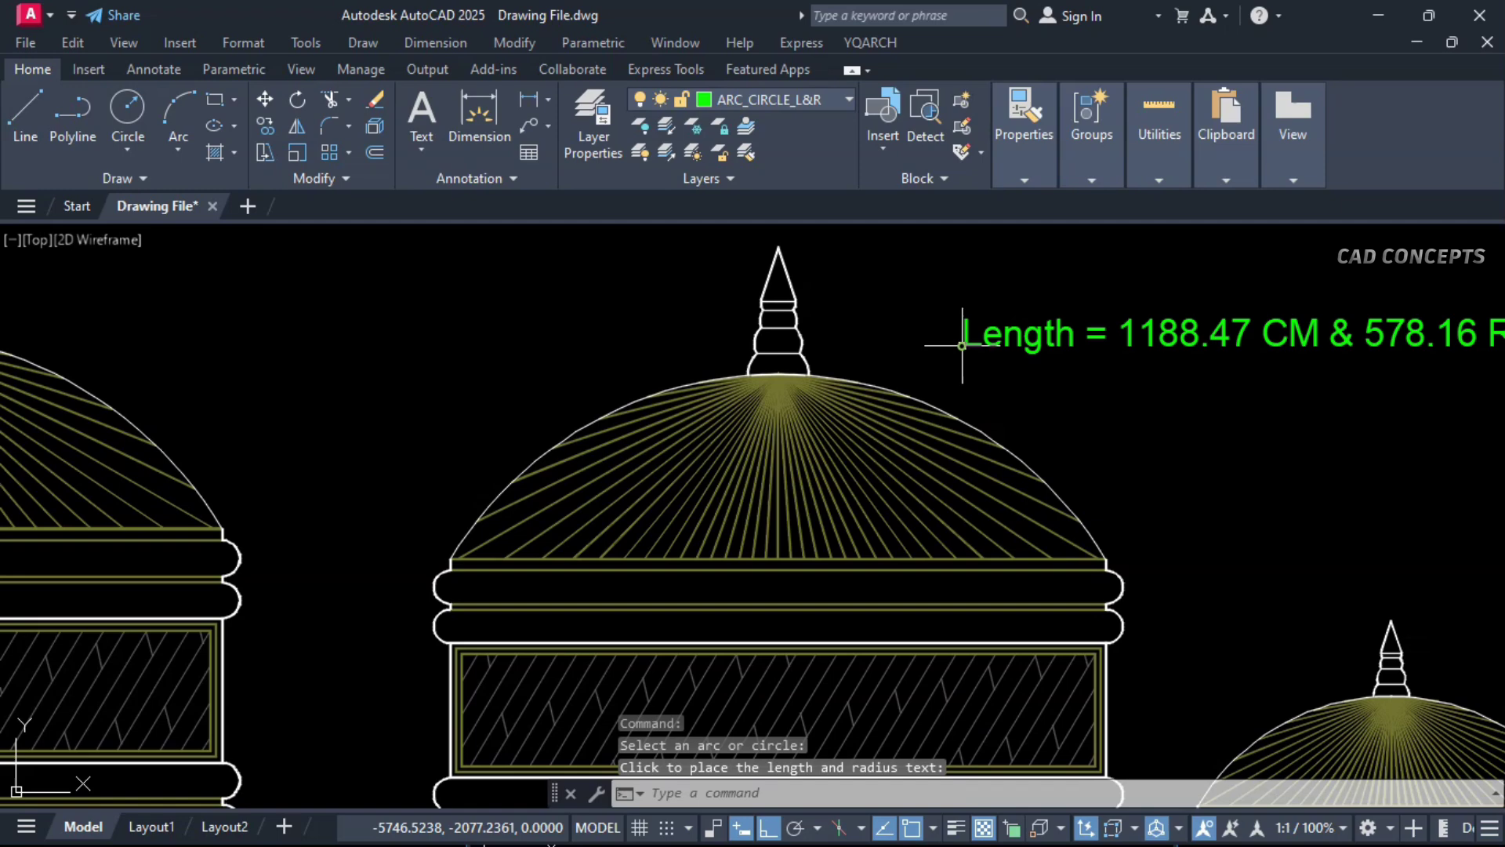
Step: Repeat the ALR routine on the smaller dome's arc
middle_click_drag(1110, 382, 873, 392)
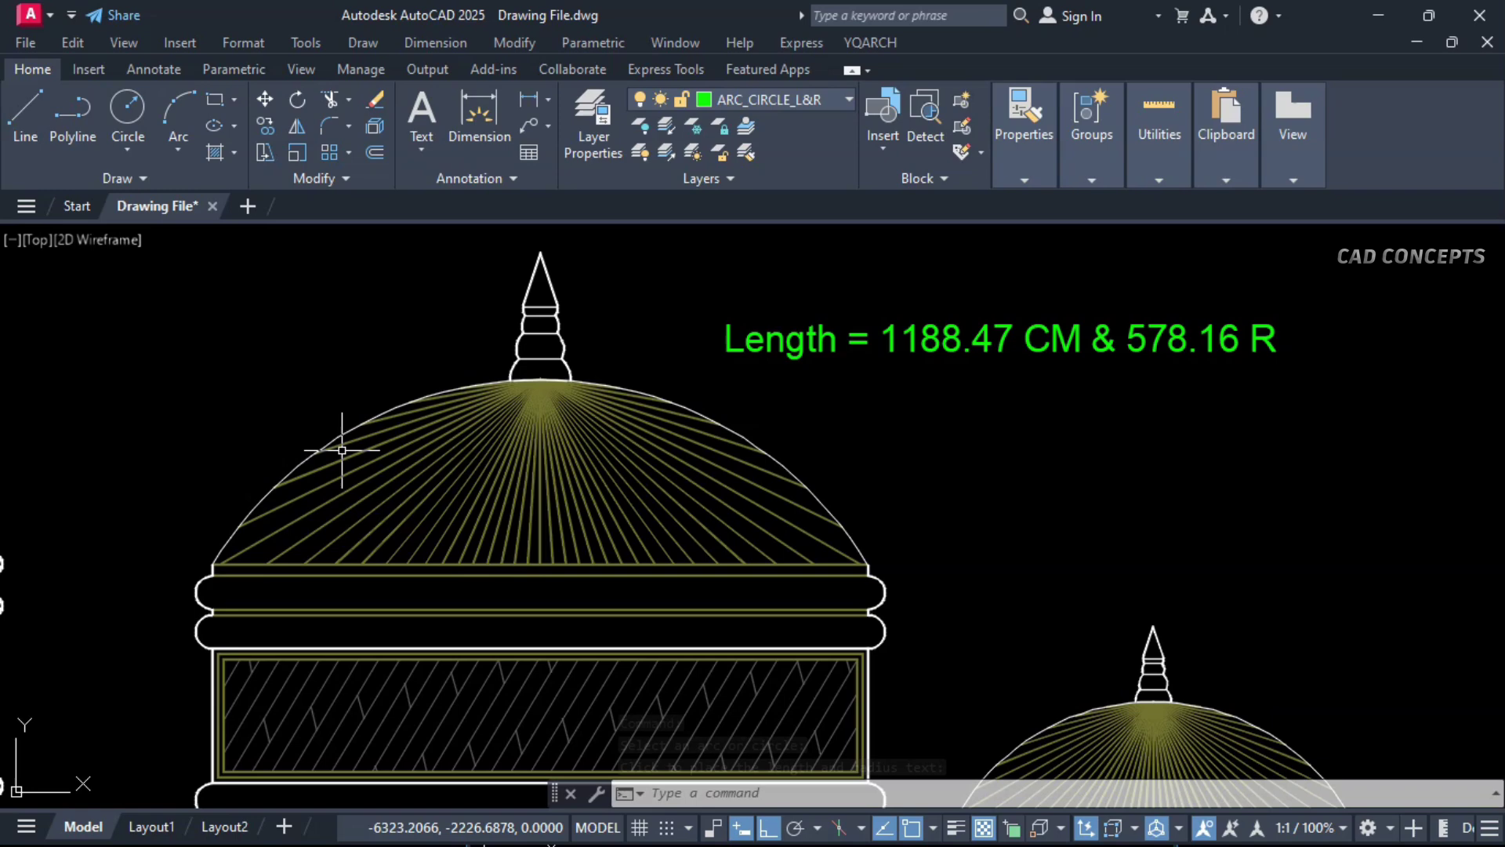
middle_click_drag(986, 478, 735, 238)
scroll(1037, 513, "up", 4)
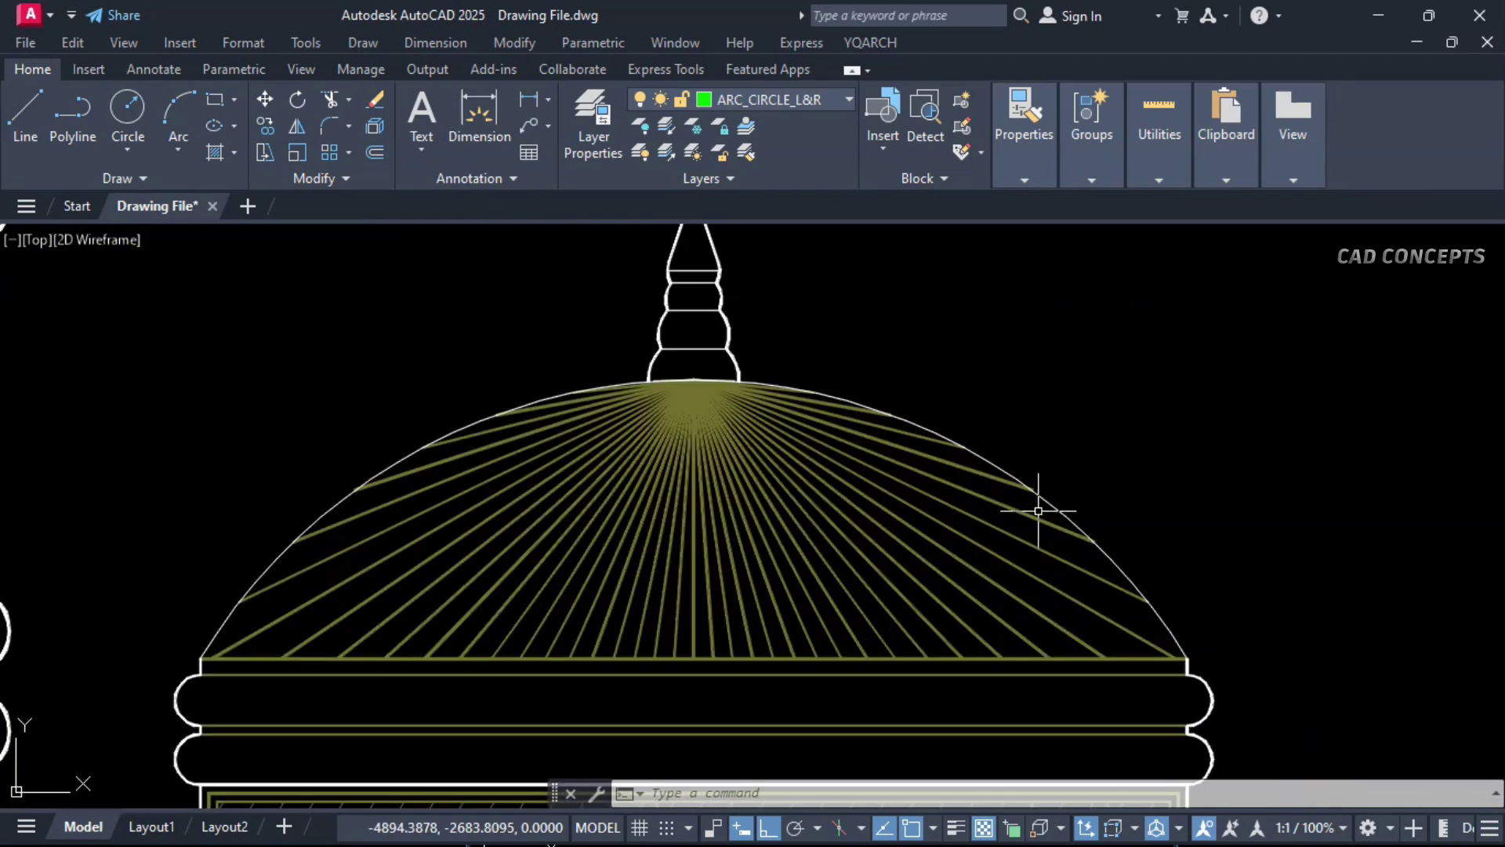
key("Return")
left_click(1054, 509)
scroll(706, 502, "down", 5)
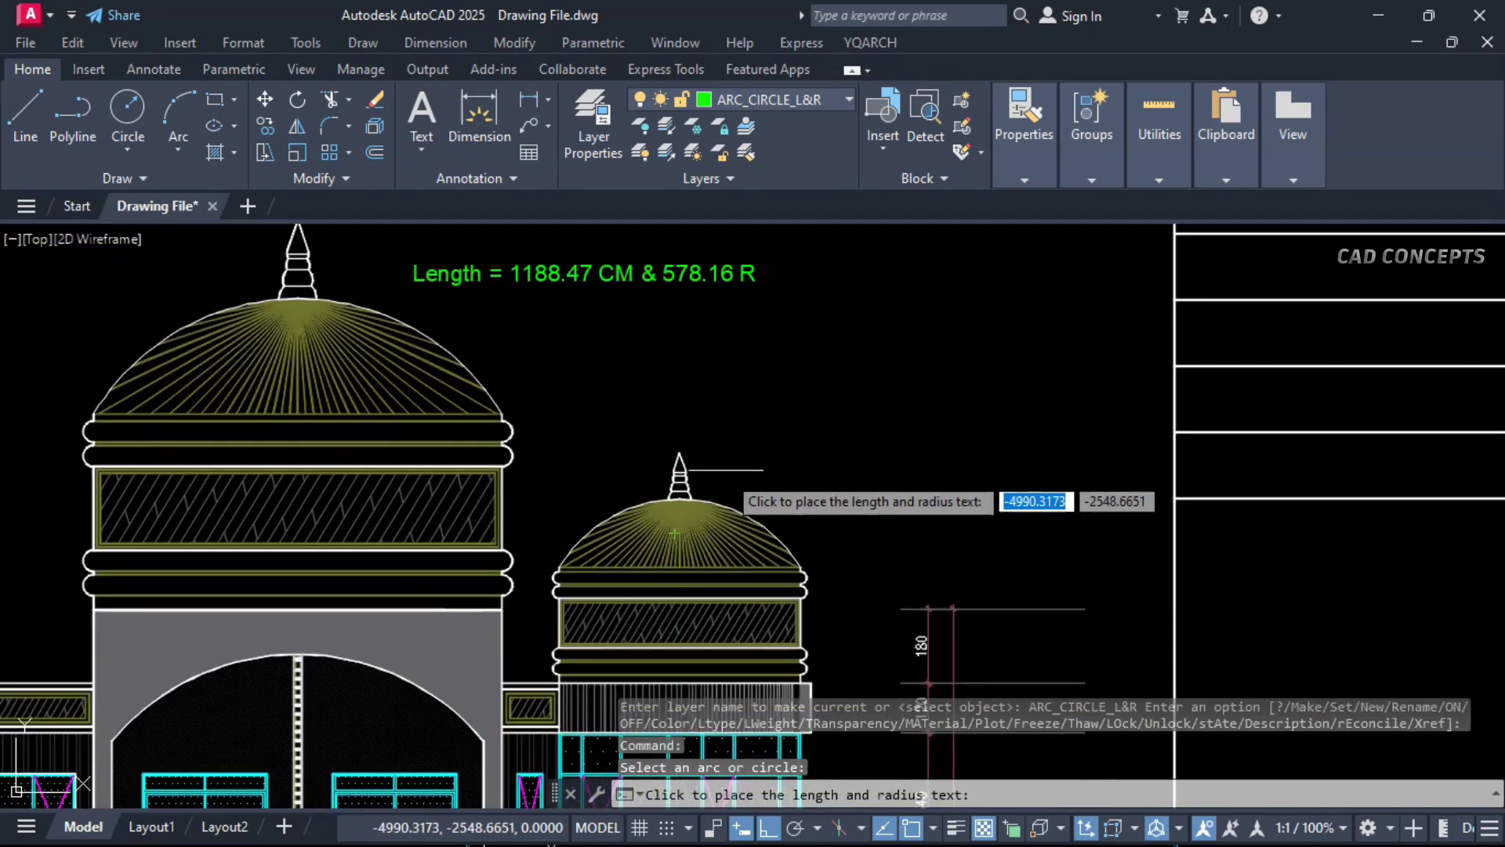
Step: Place the small dome's 701.79 CM & 341.4 R label and add a 701.8 arc-length dimension above it
left_click(728, 464)
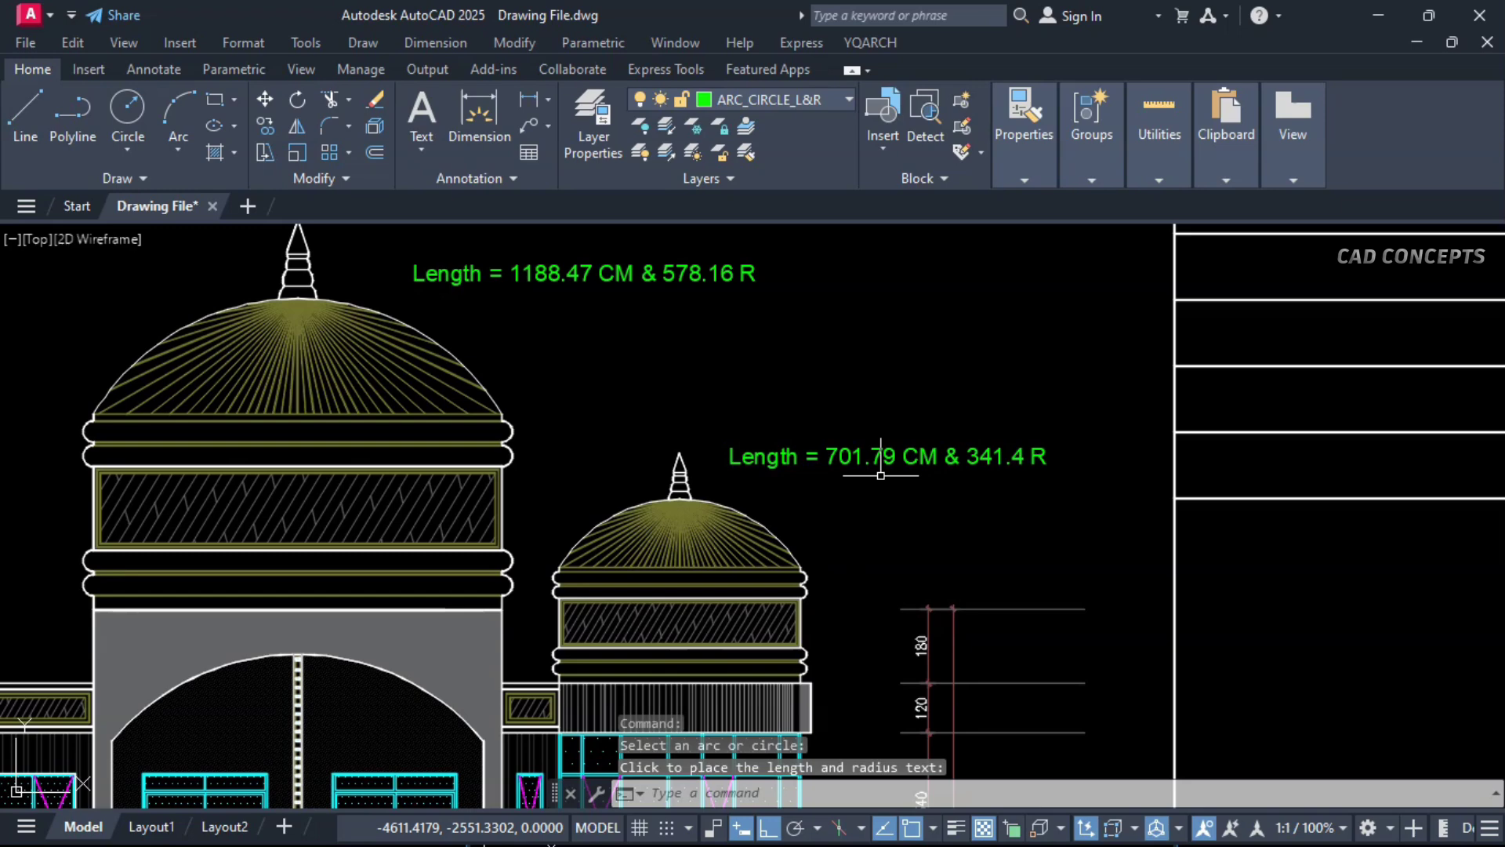
left_click(548, 100)
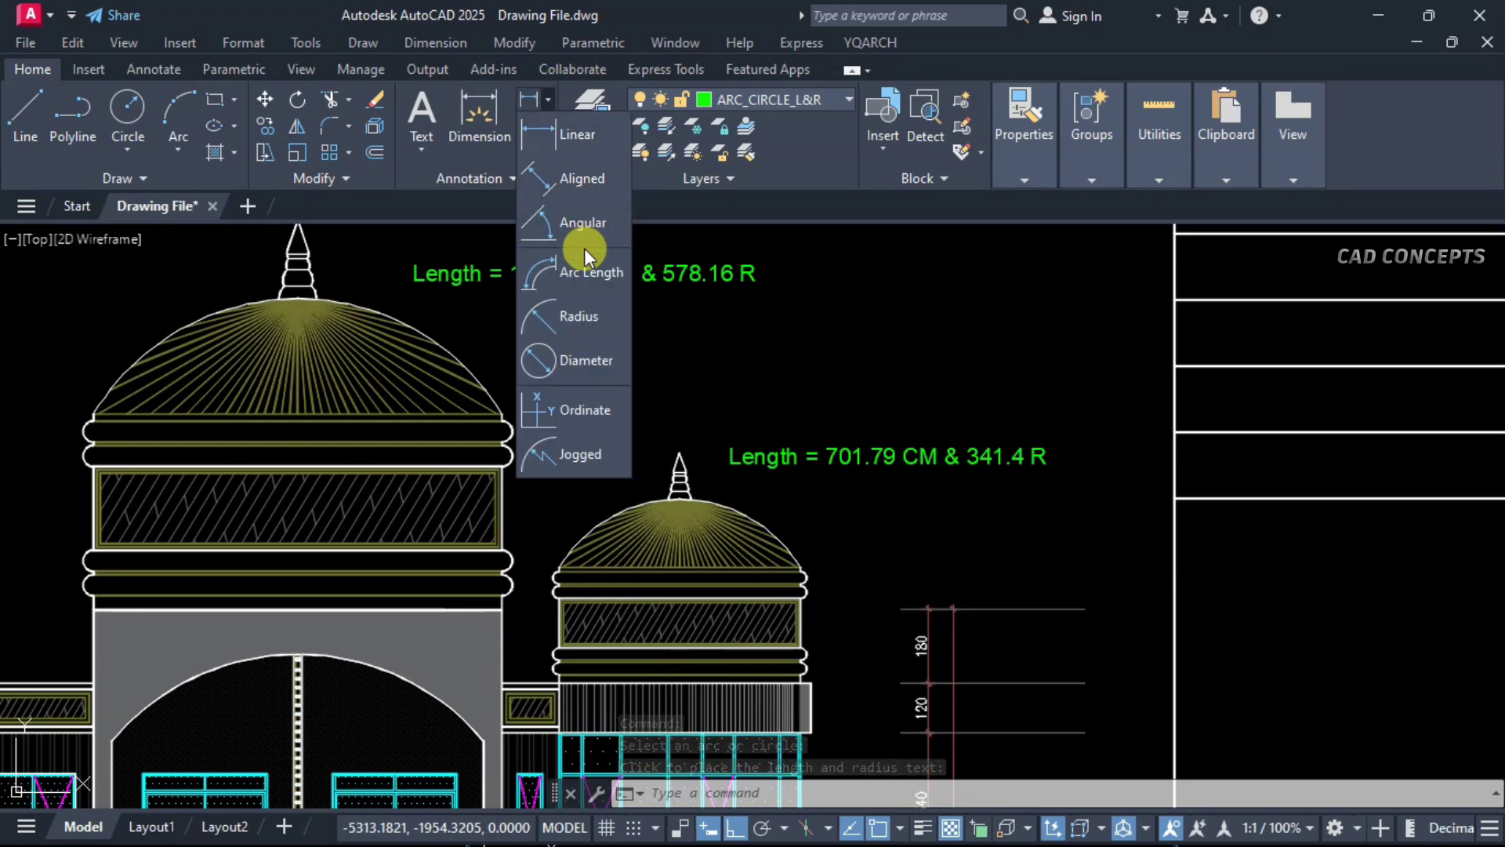
left_click(594, 284)
scroll(663, 535, "up", 6)
left_click(843, 409)
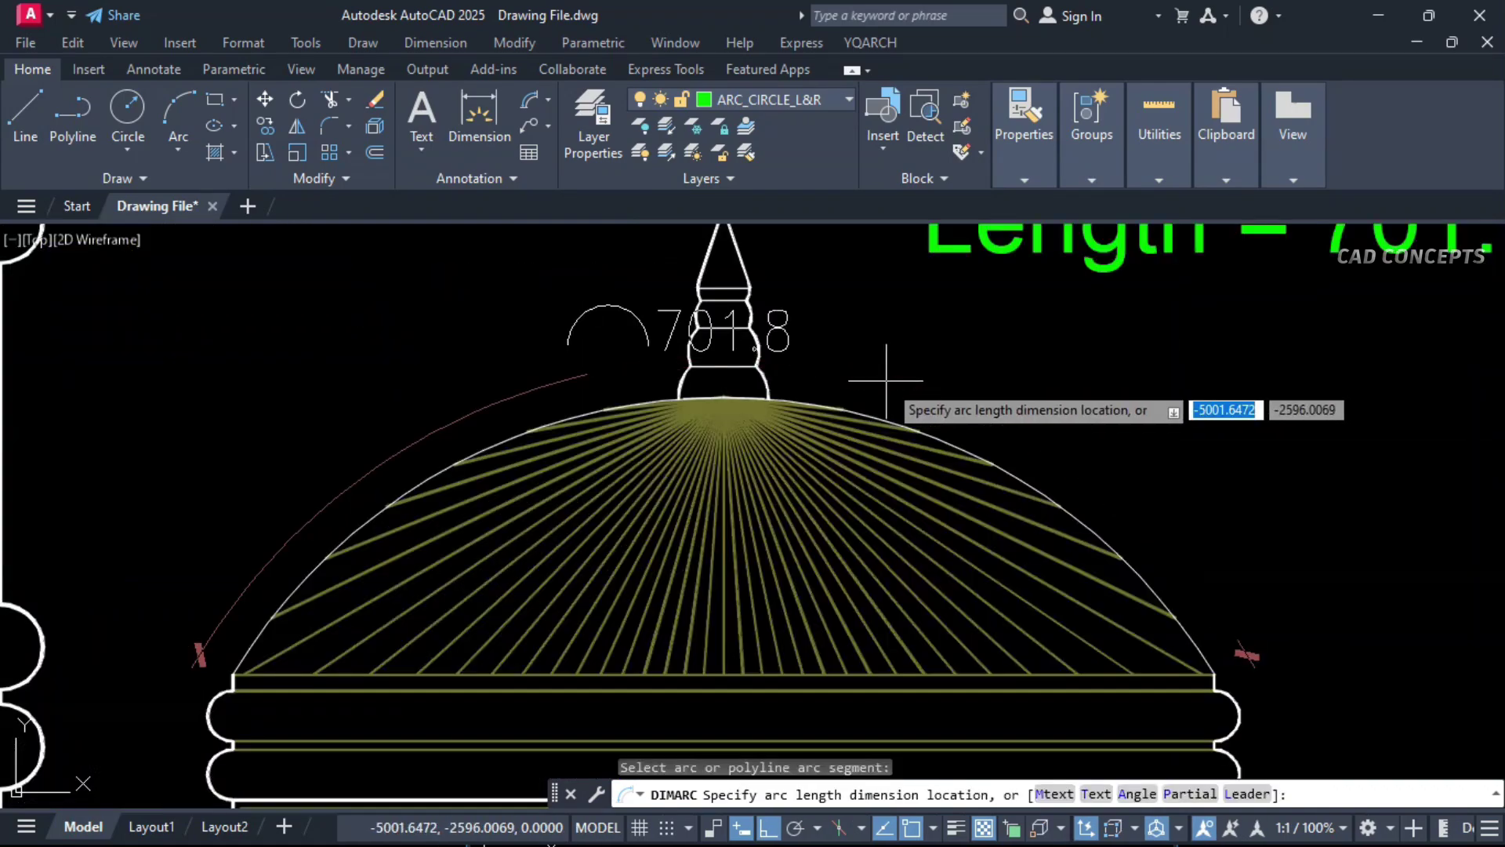
scroll(886, 381, "down", 4)
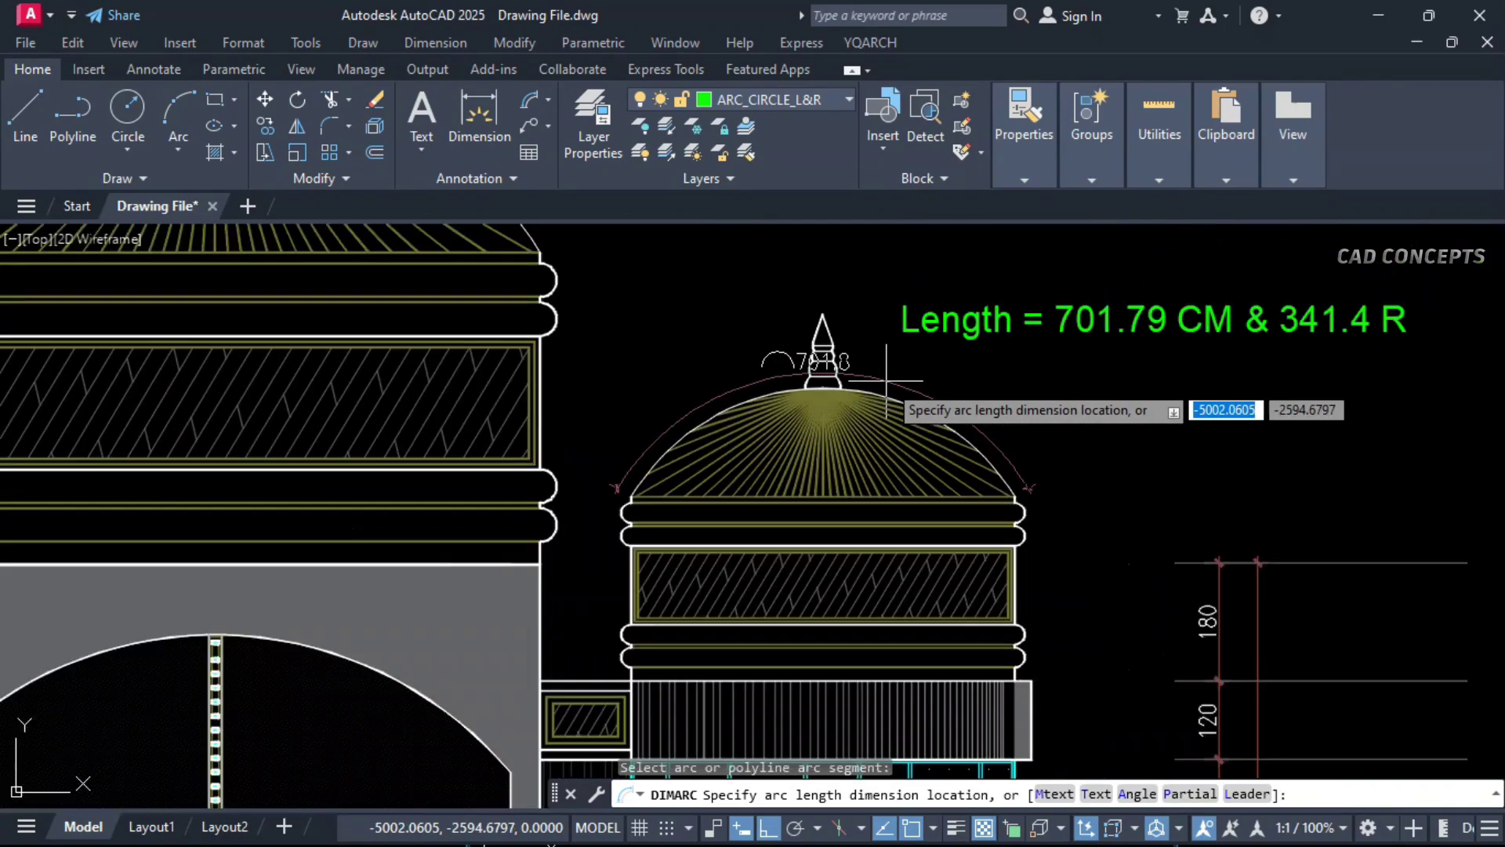
left_click(874, 292)
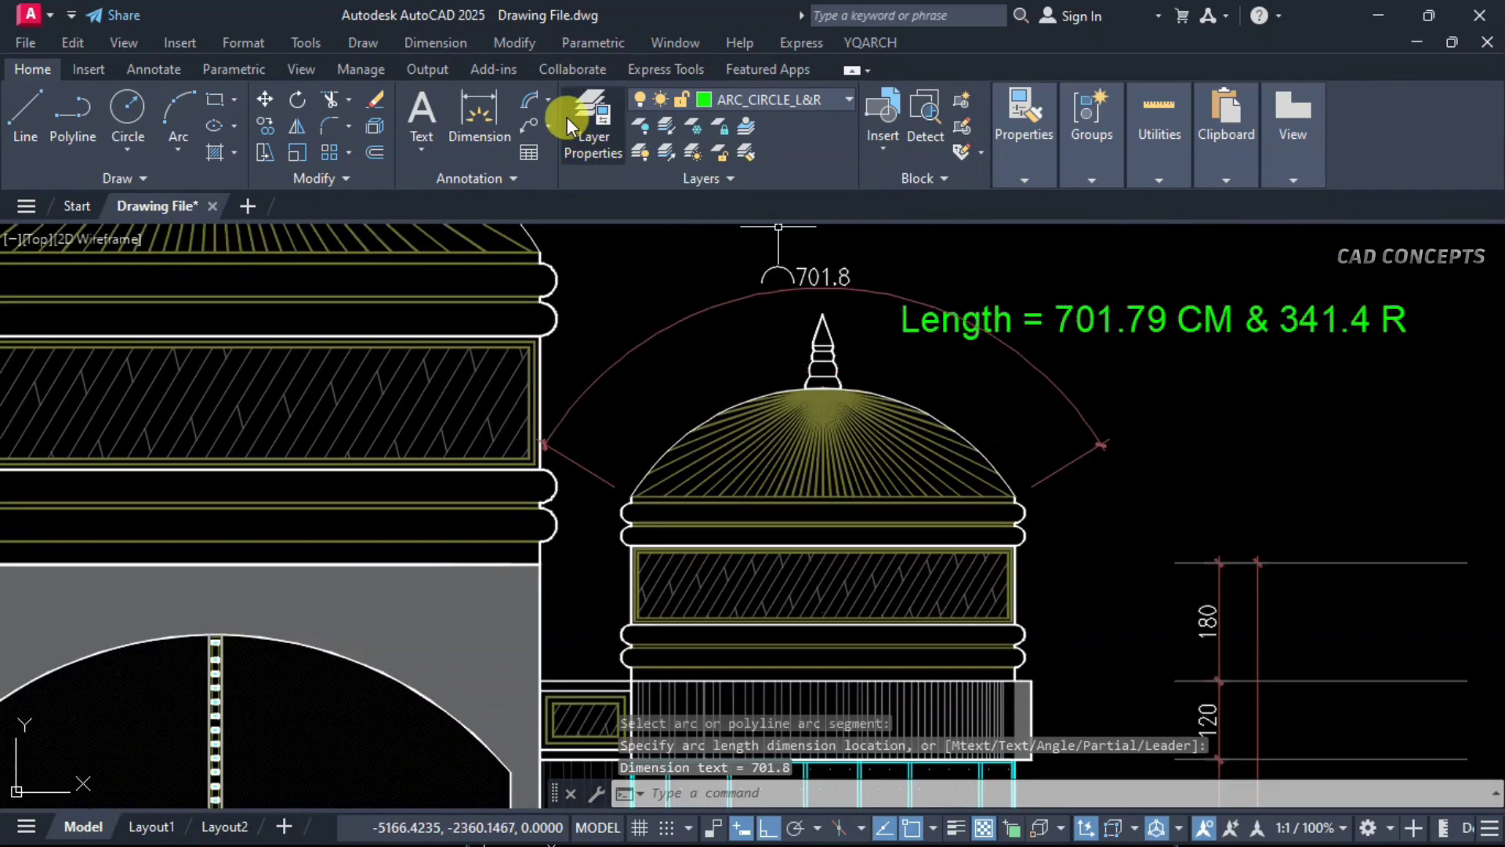
Step: Add an R341.4 radius dimension to the small dome's arc
left_click(550, 98)
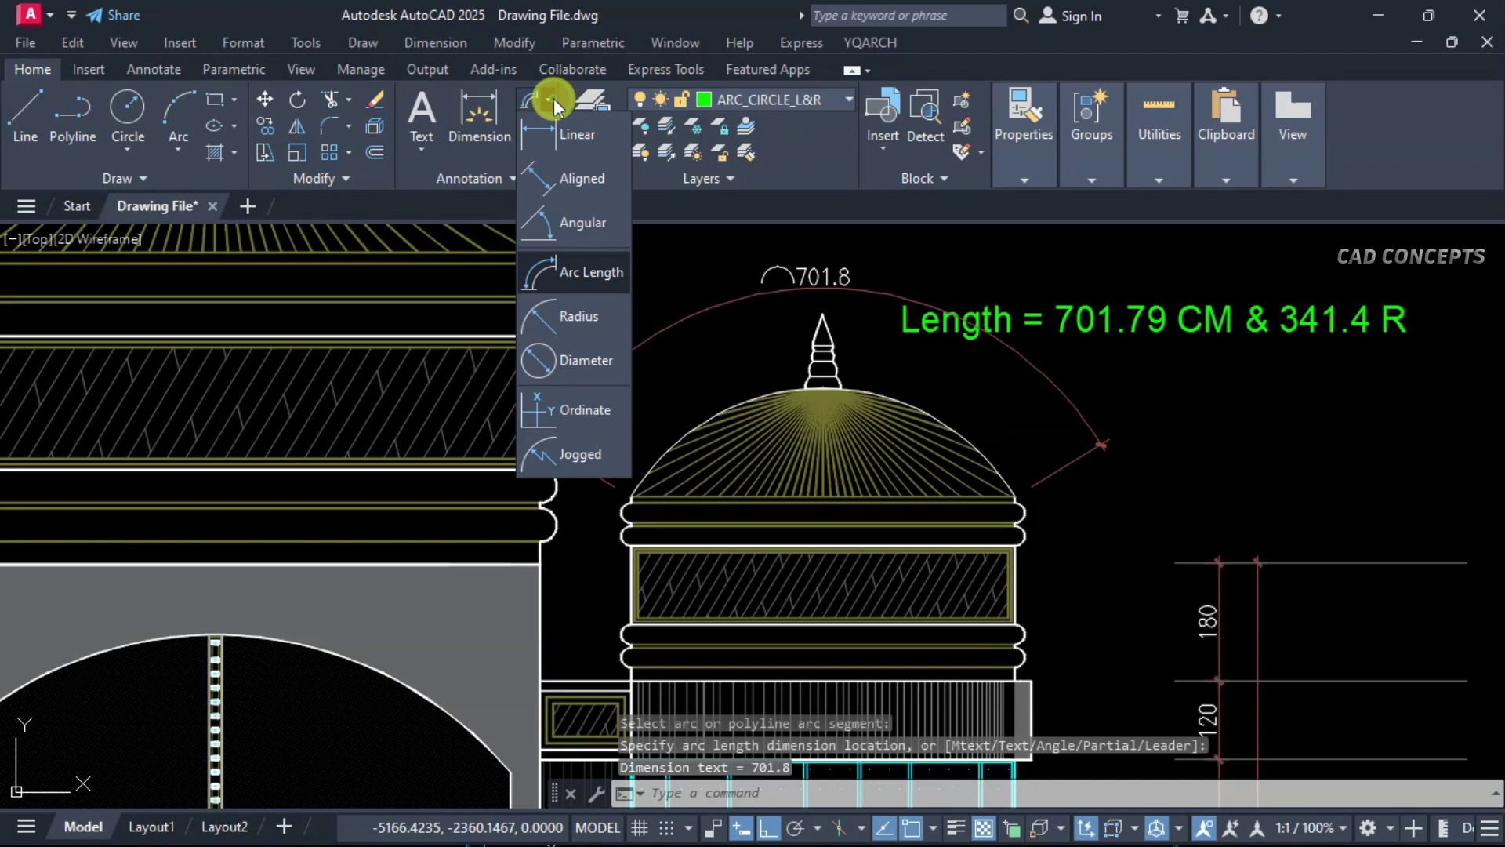
left_click(572, 318)
left_click(982, 455)
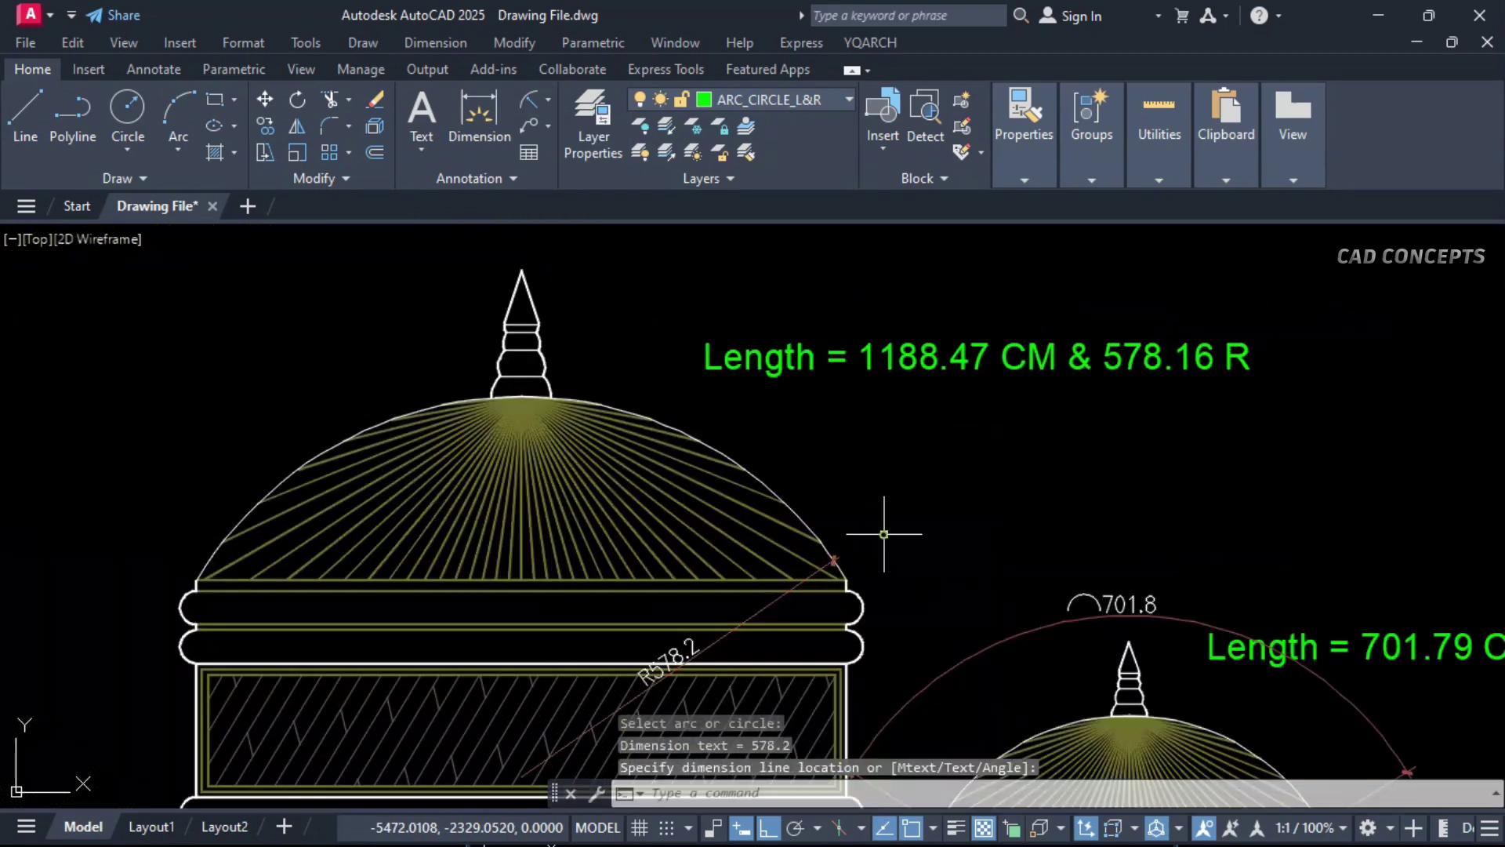
key("Escape")
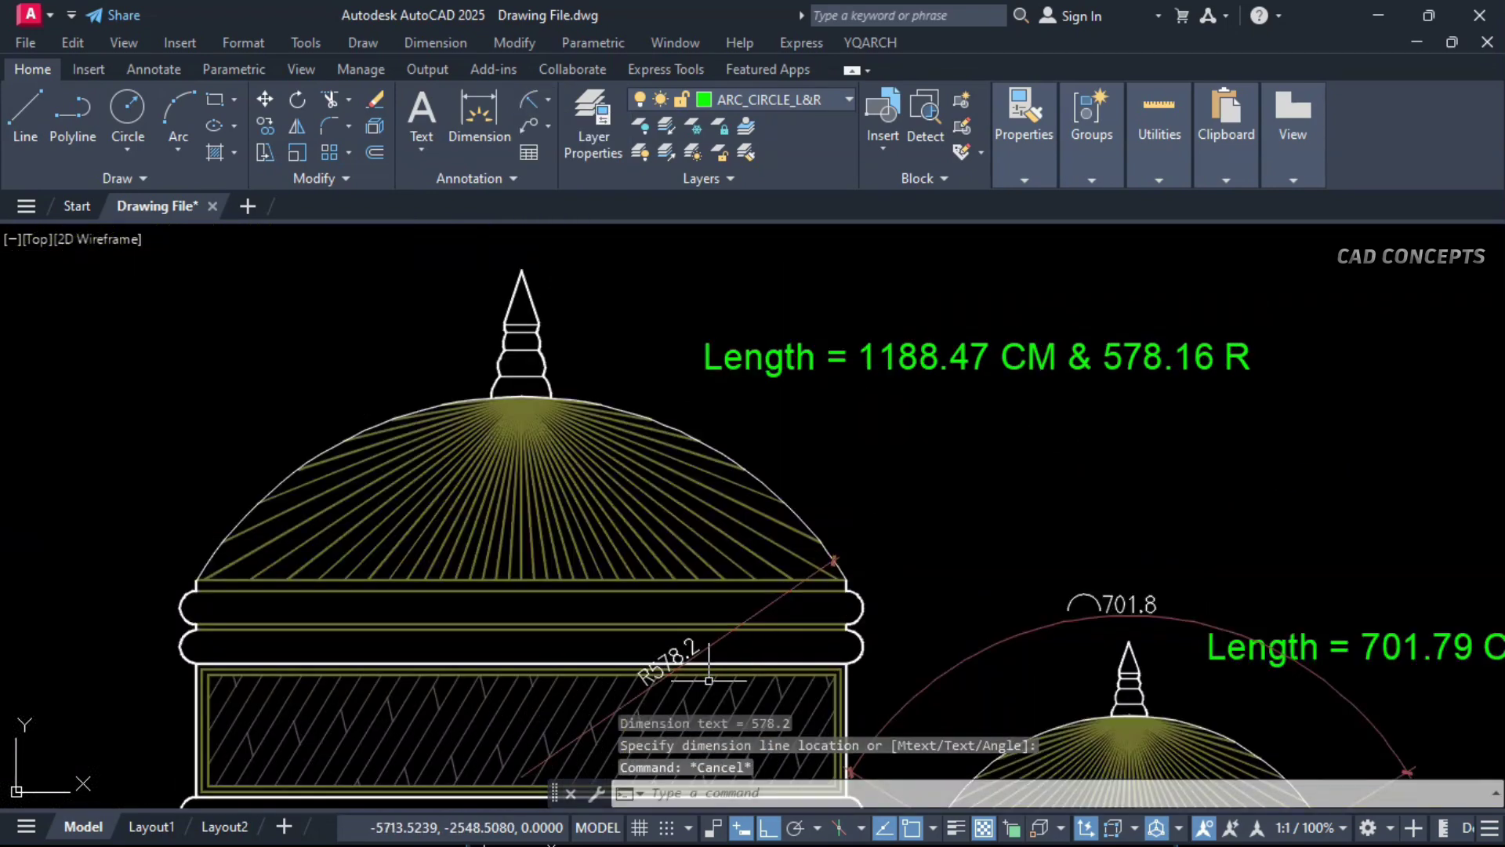
Step: Dimension the large dome's arc with a 1188.5 arc-length dimension placed above it
left_click(551, 121)
left_click(548, 100)
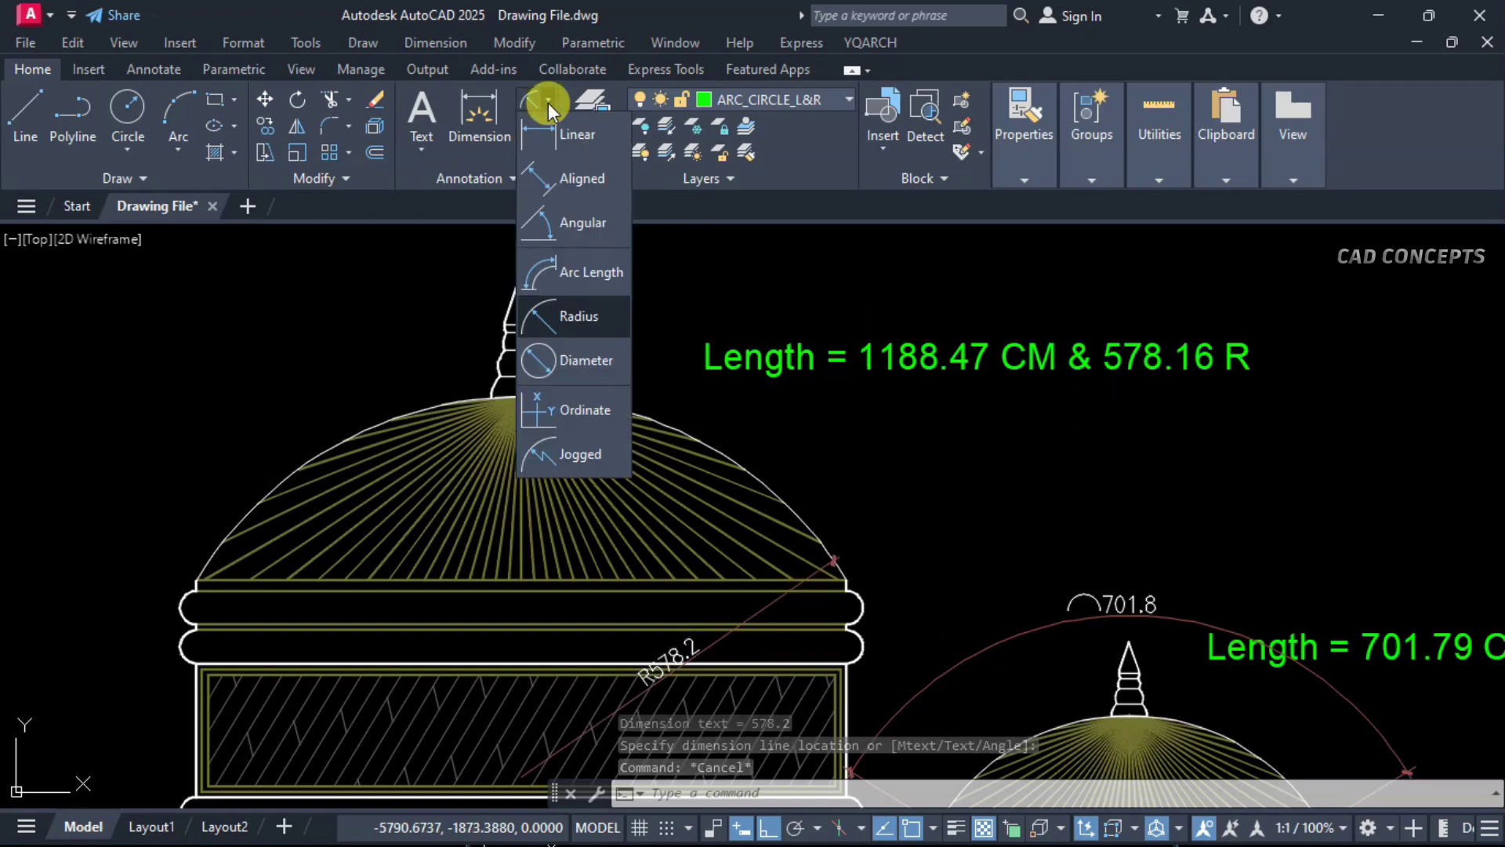
left_click(564, 267)
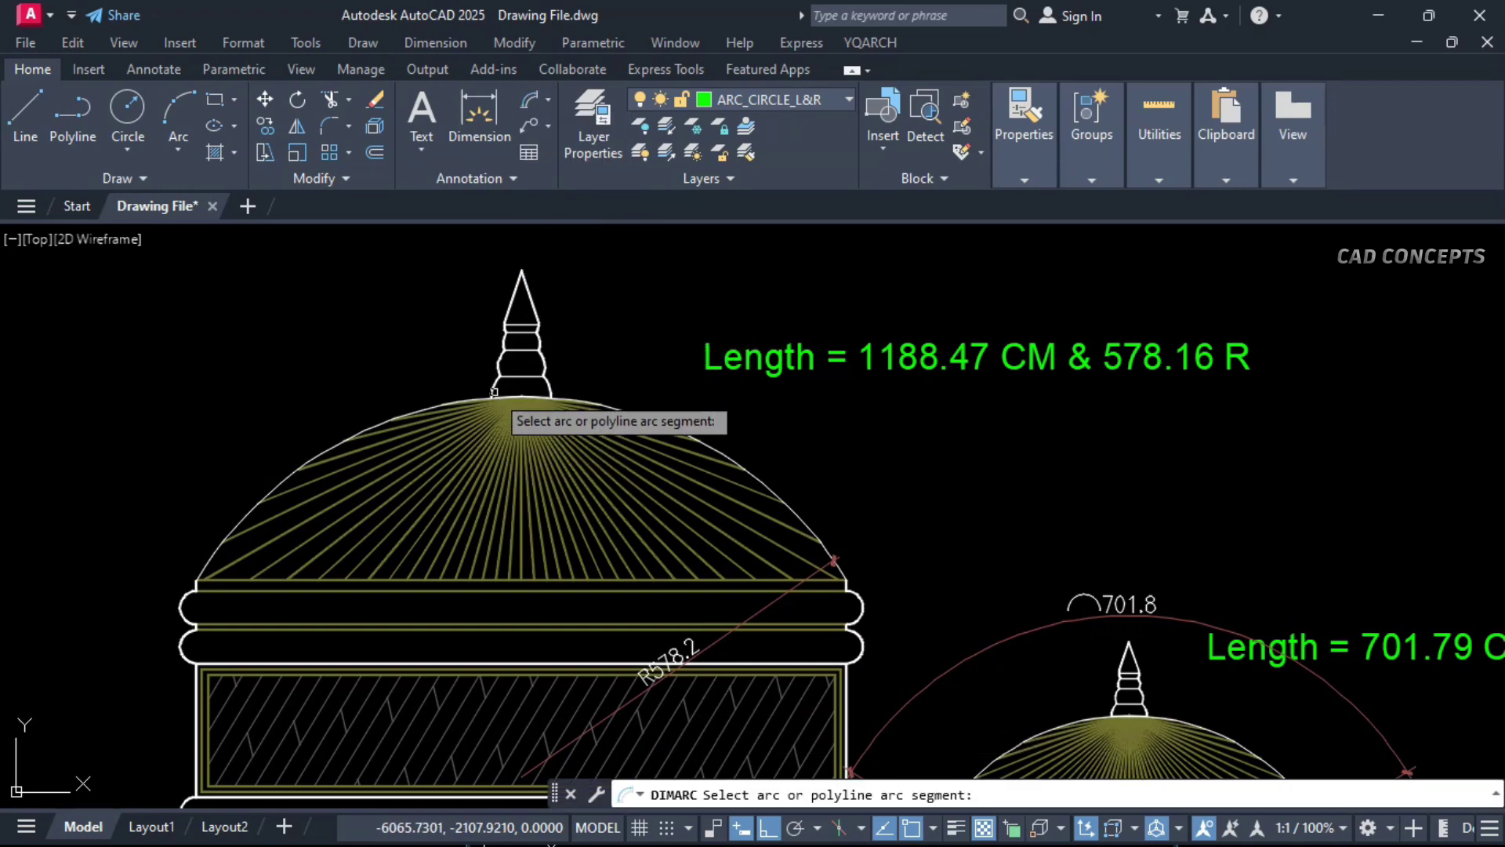
left_click(314, 454)
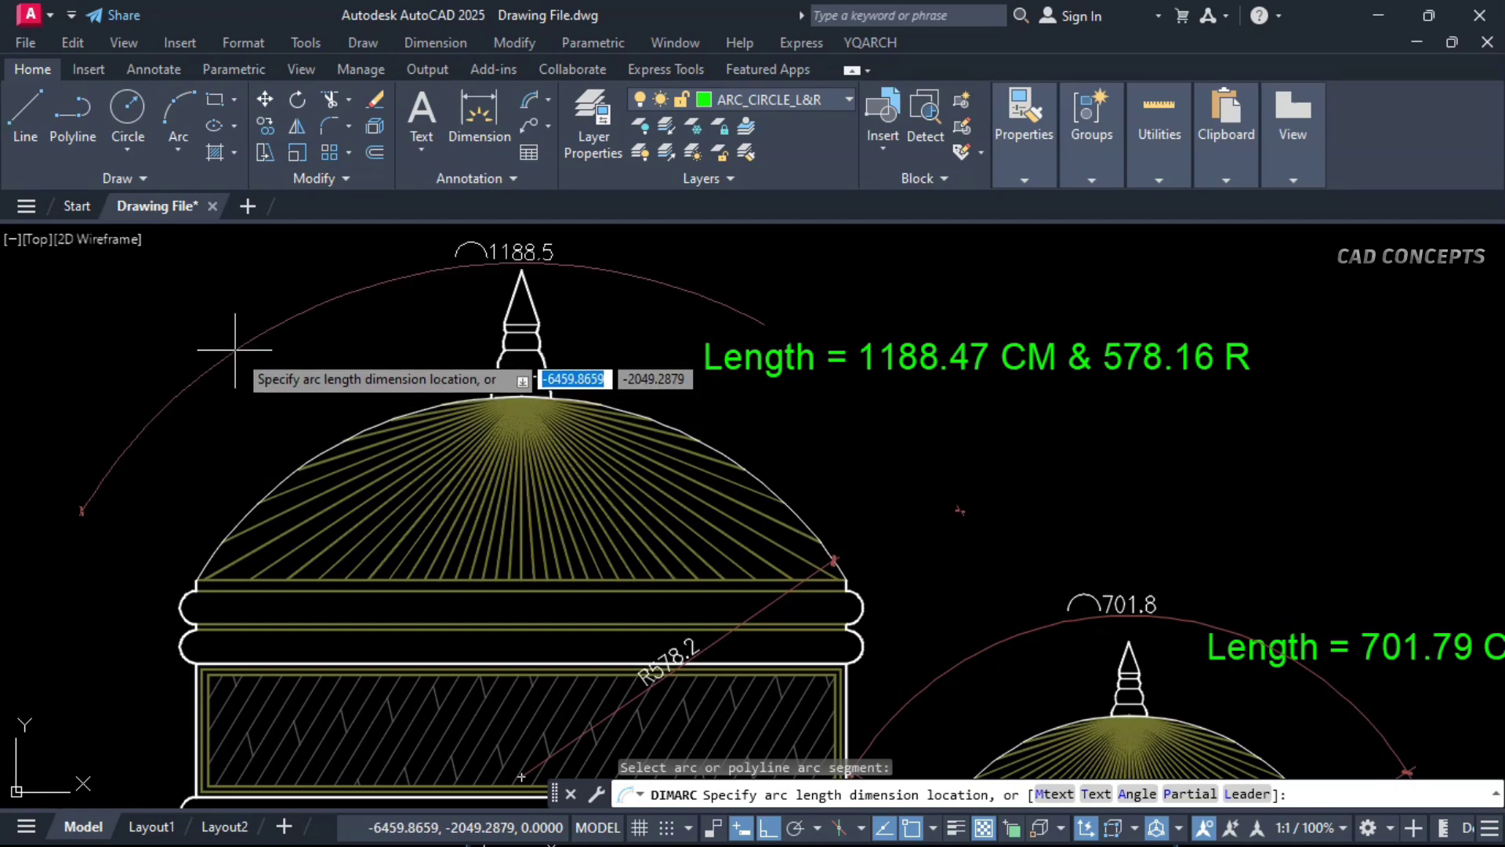
left_click(235, 349)
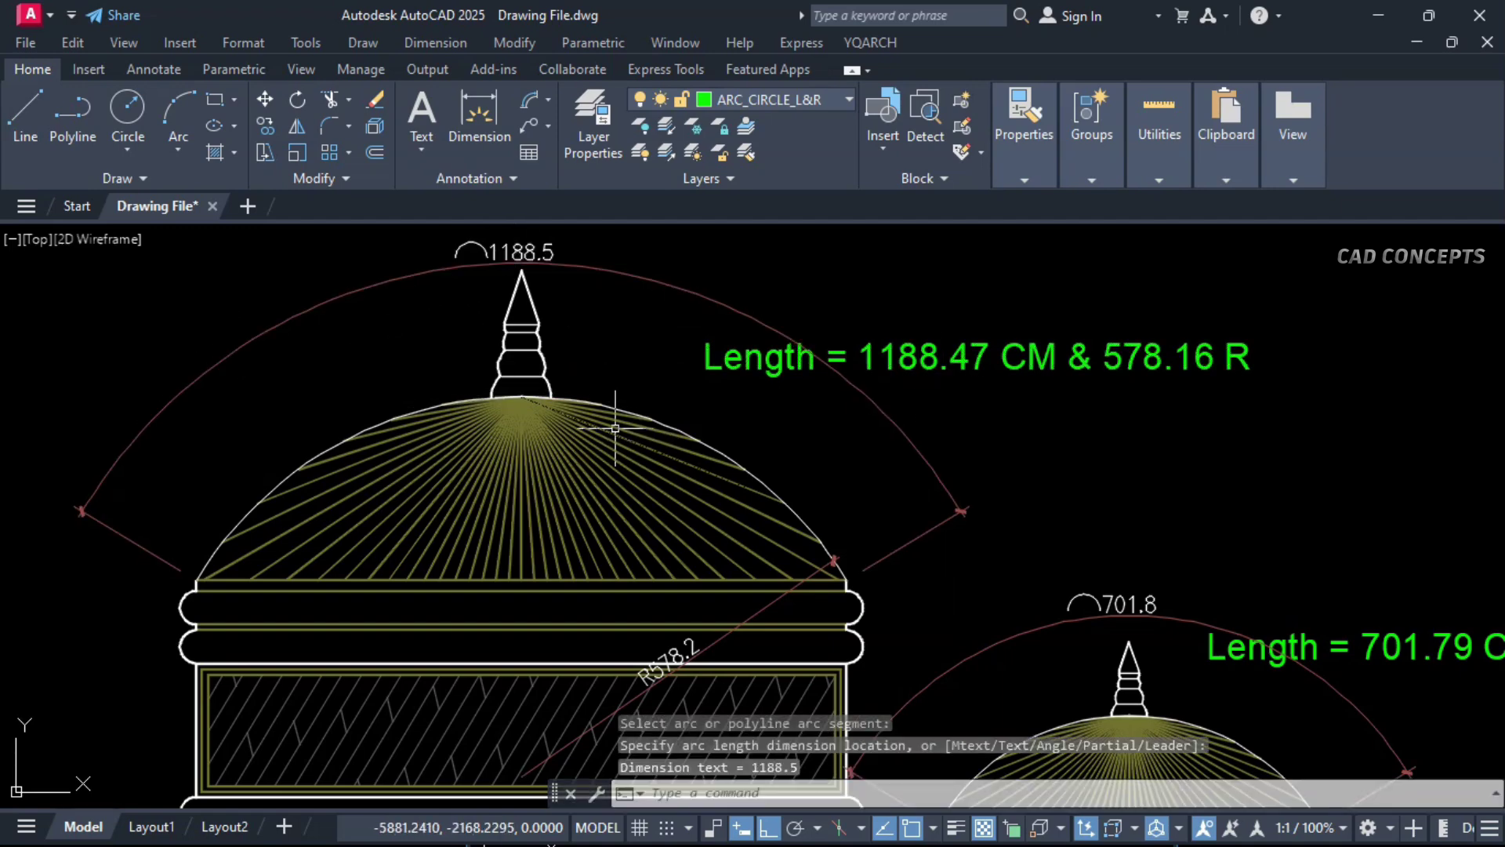
scroll(615, 428, "down", 5)
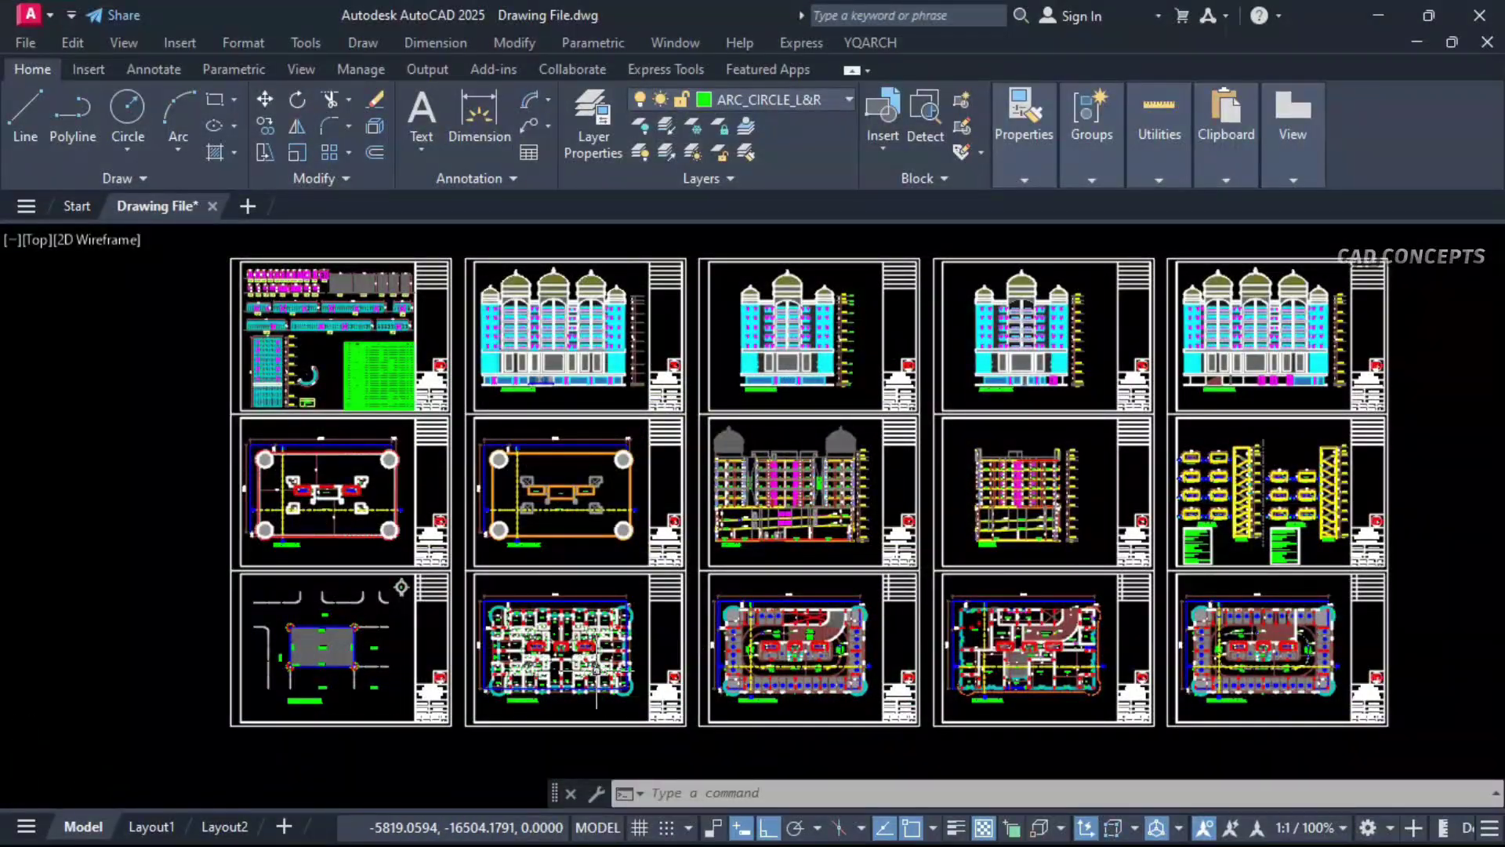
scroll(596, 670, "up", 5)
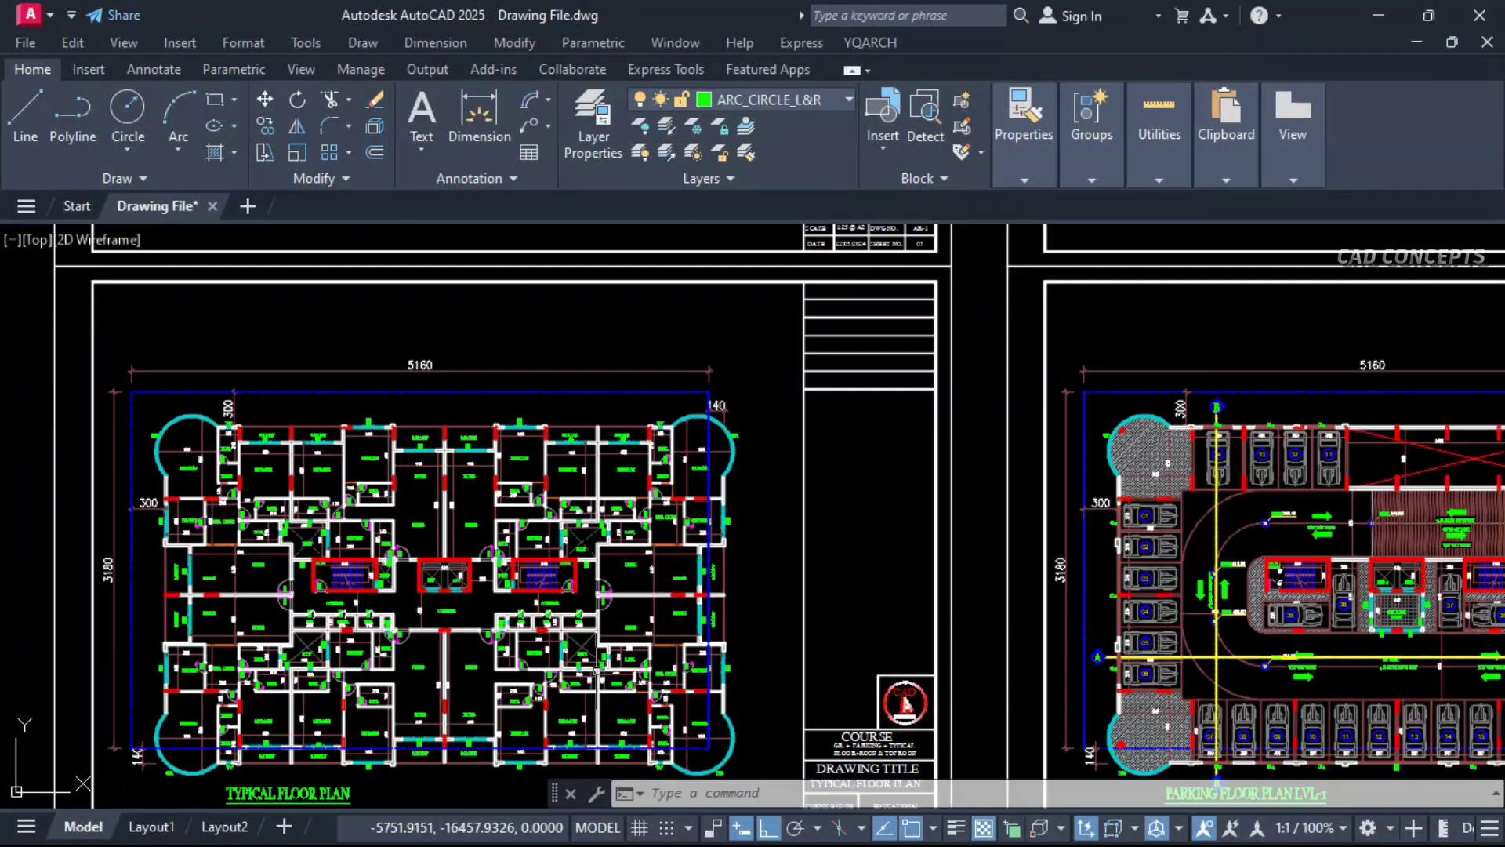
middle_click_drag(1202, 683, 115, 683)
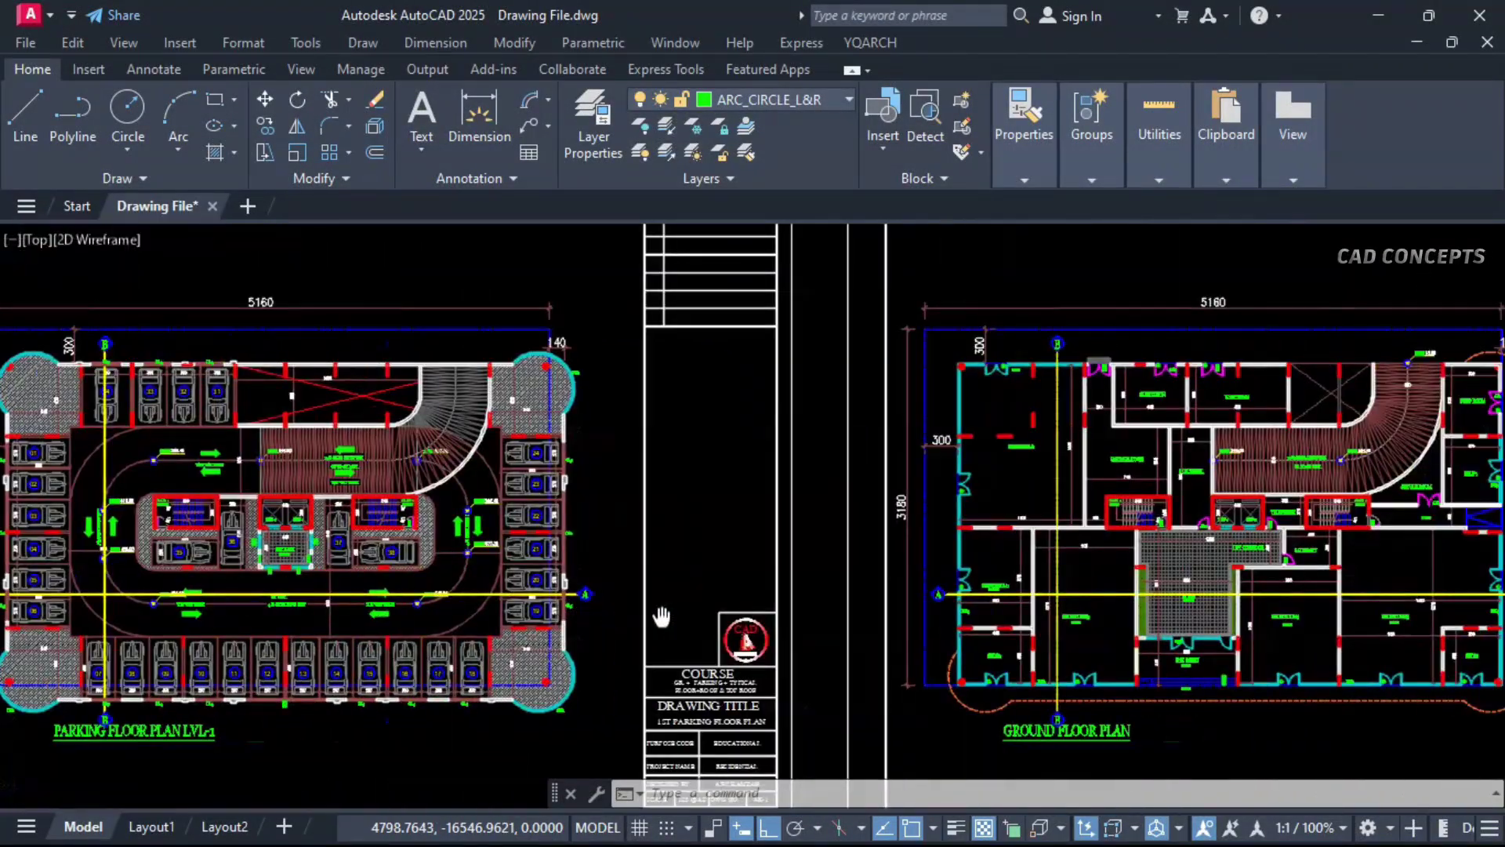